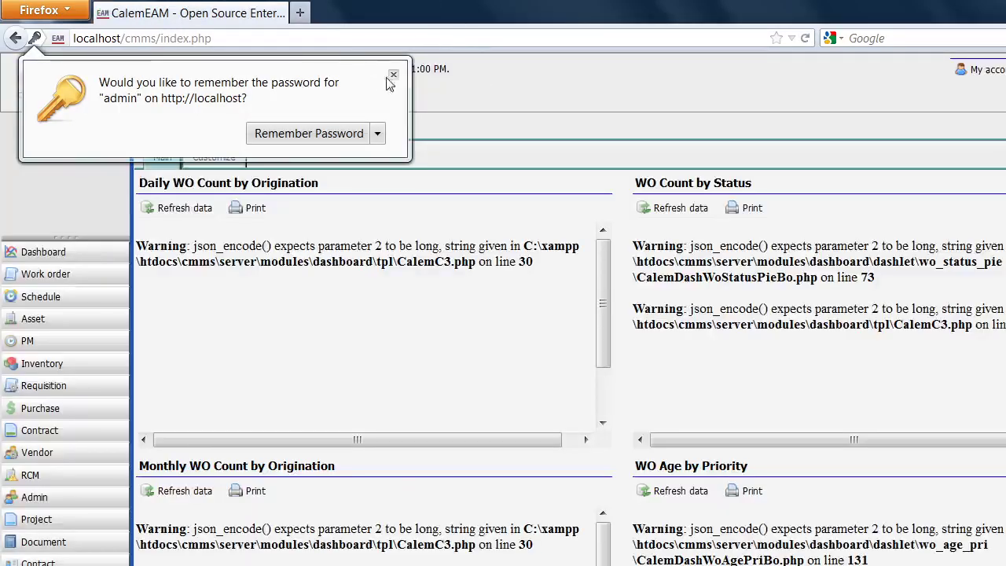
Dismiss the remember-password prompt and open the Asset list from the sidebar.
left_click(394, 75)
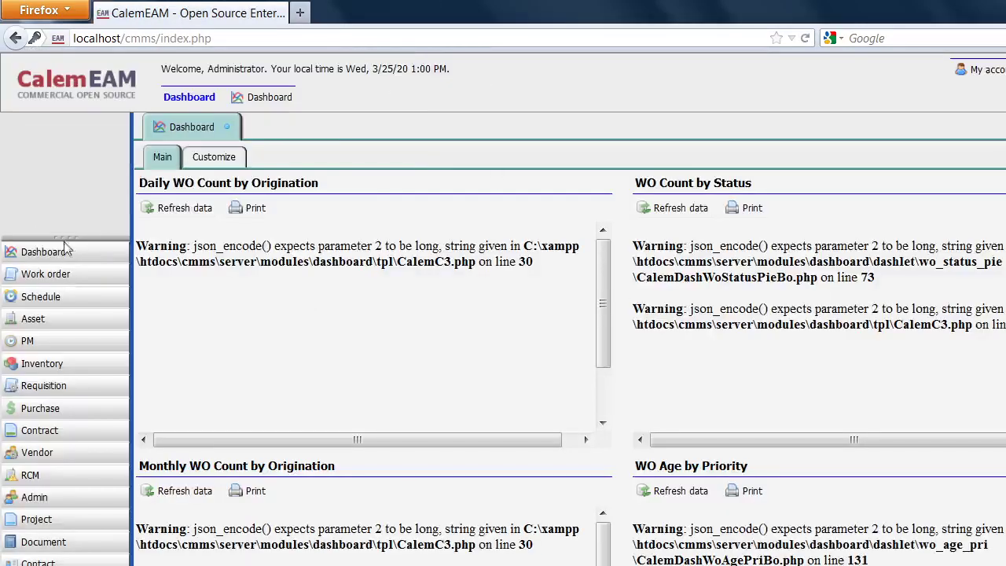
left_click_drag(73, 238, 82, 123)
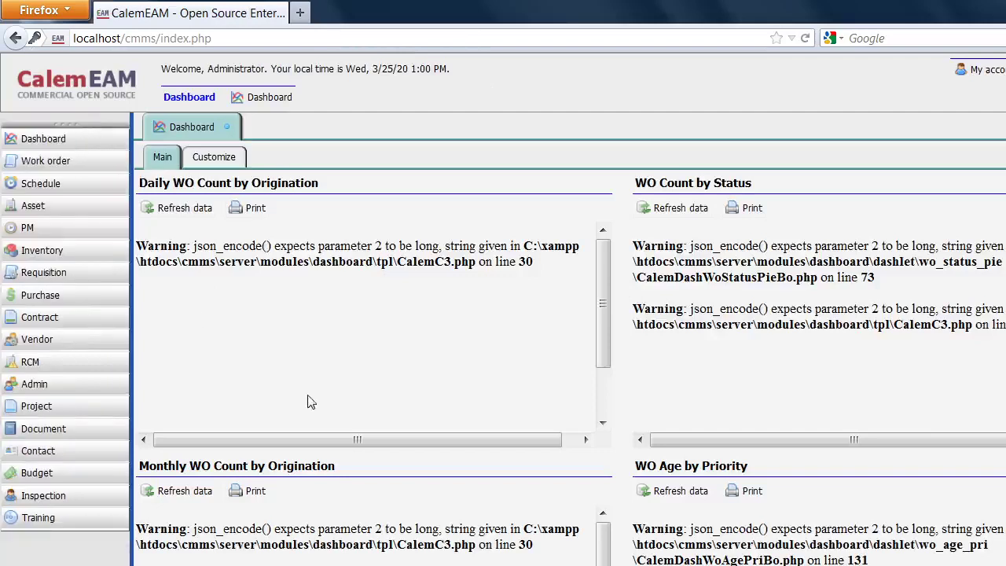
left_click(45, 208)
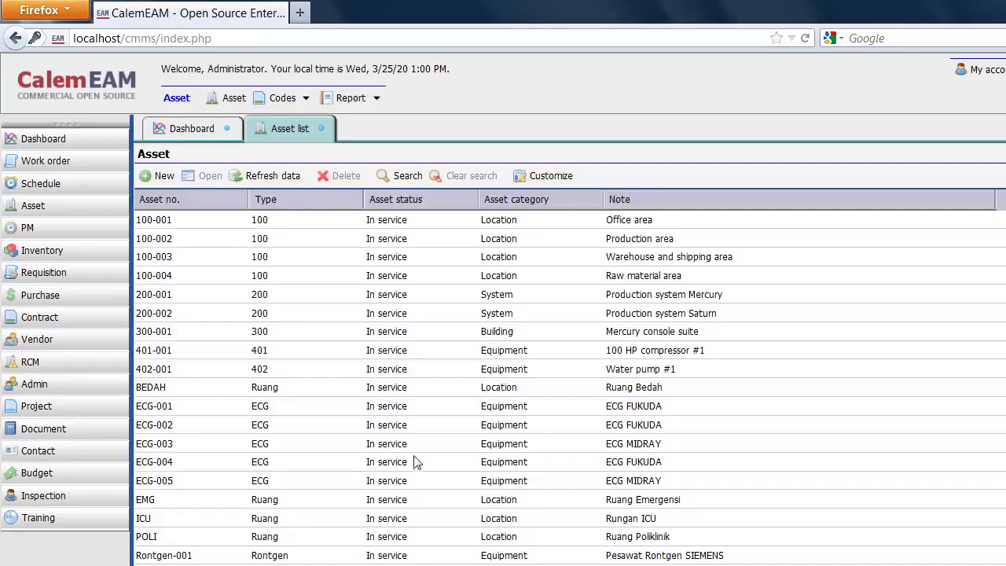
Show the Admin module's Users list, then bring up the Modul Admin presentation.
scroll(416, 462, "down", 1)
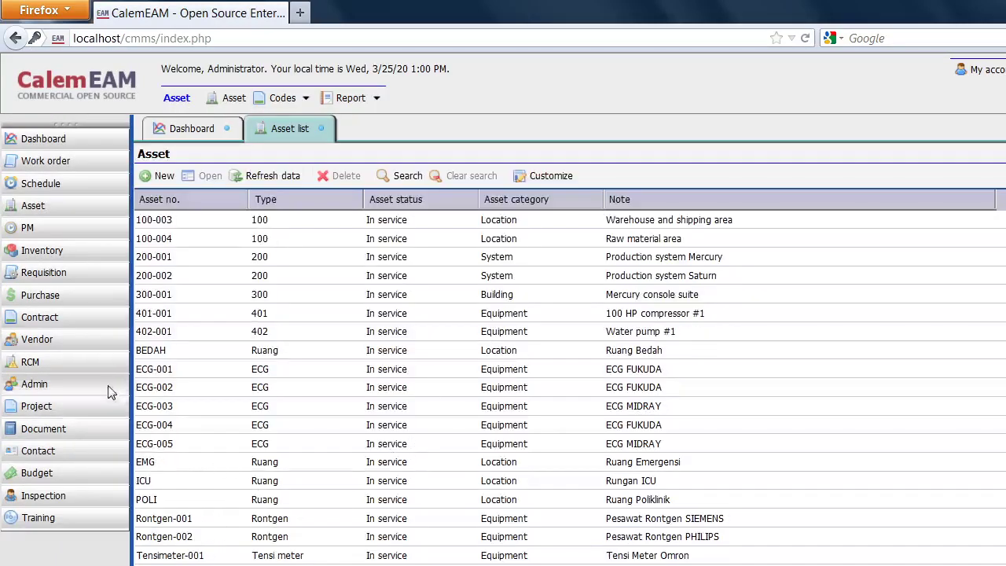
left_click(32, 389)
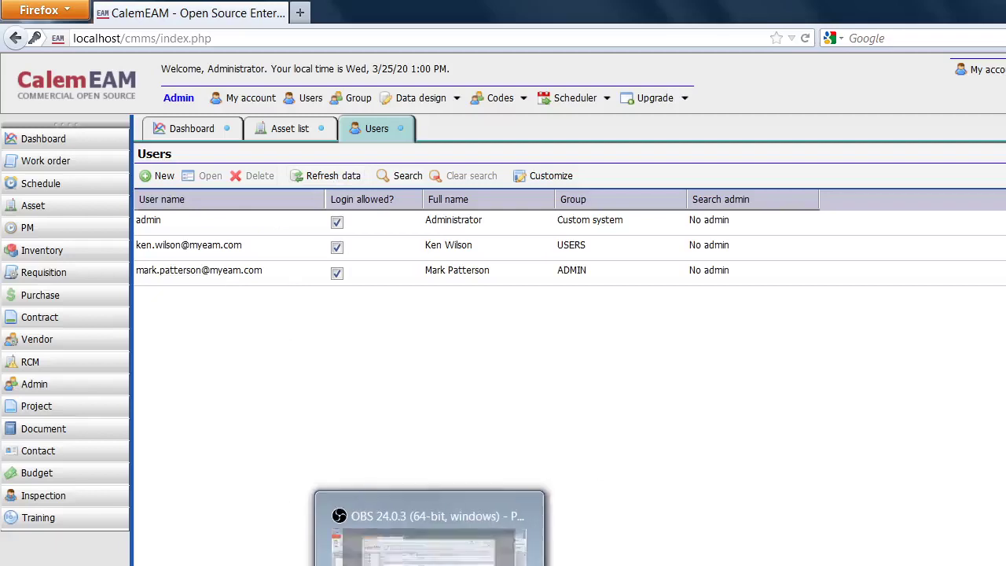
left_click(467, 560)
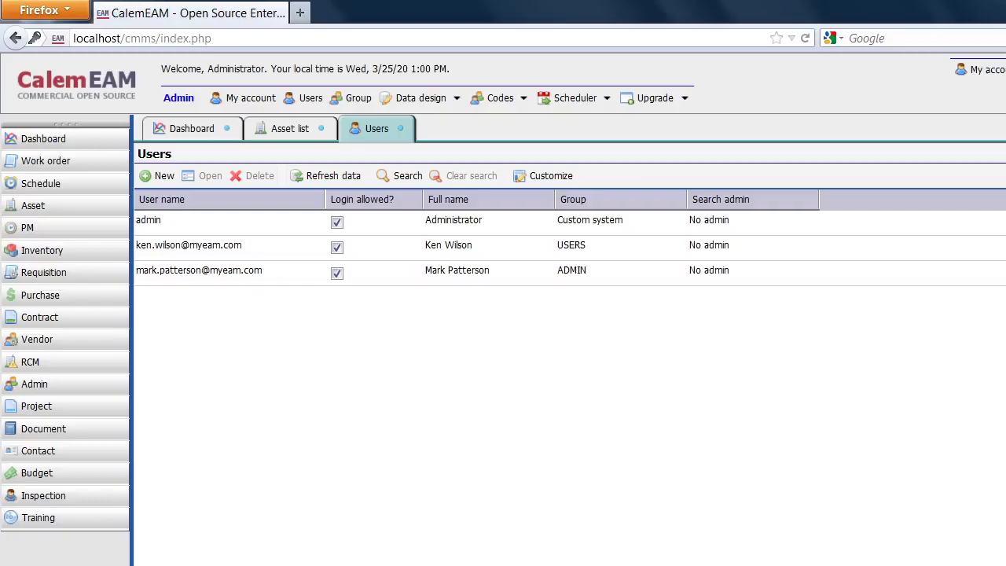
left_click(488, 561)
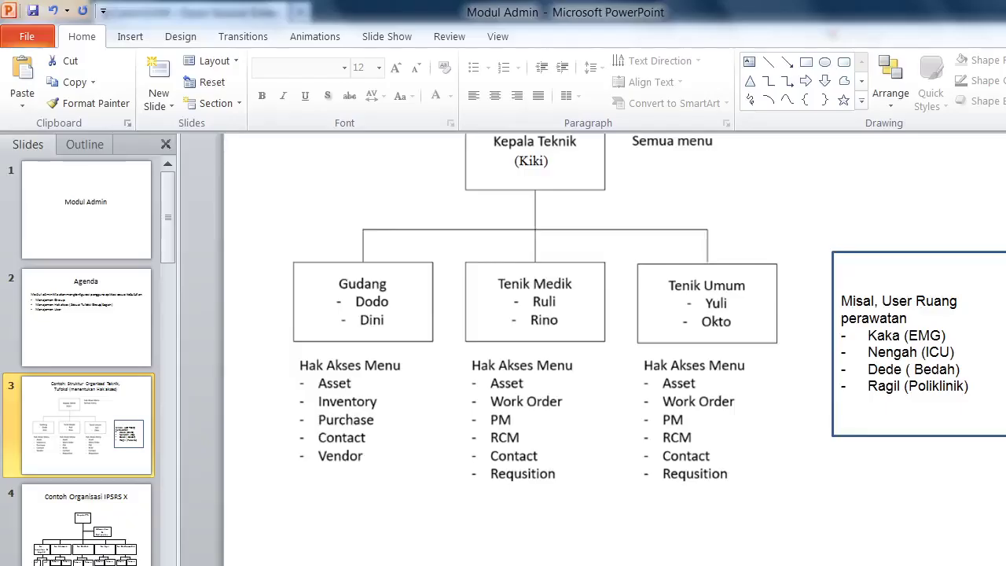
Resize the Modul Admin window, scroll up to the Kepala Teknik chart, then minimize it.
left_click(1005, 9)
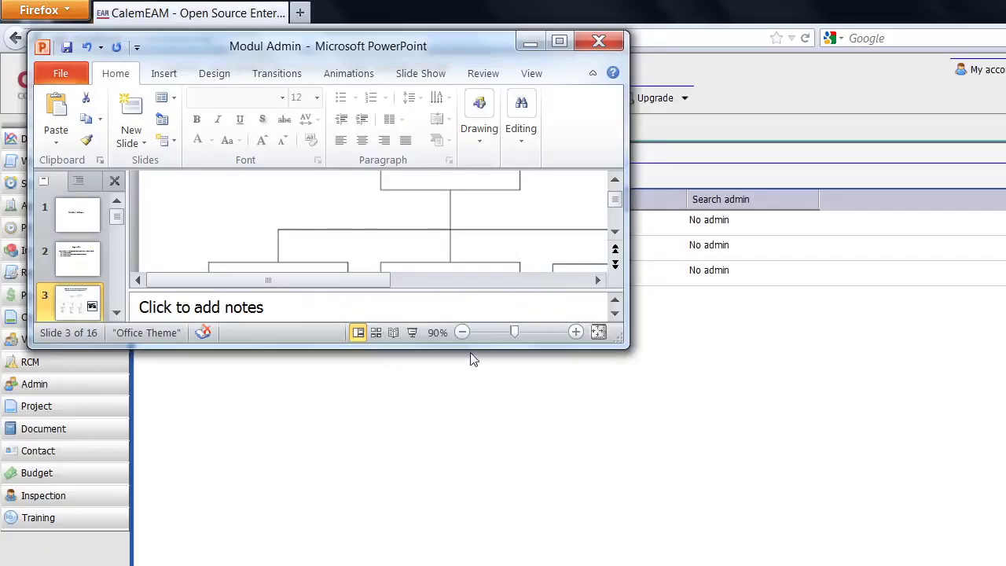
left_click_drag(471, 347, 472, 563)
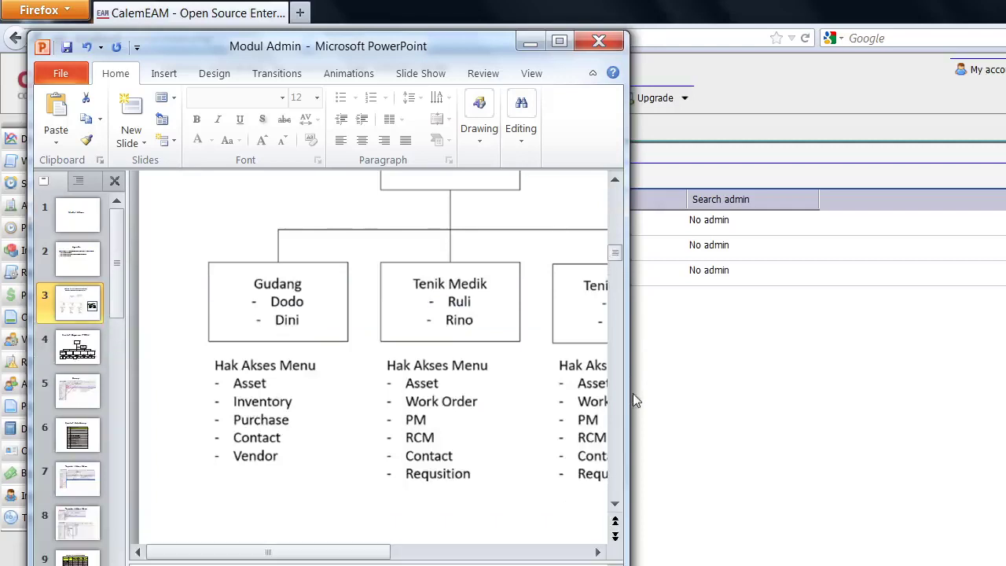
left_click_drag(626, 400, 740, 401)
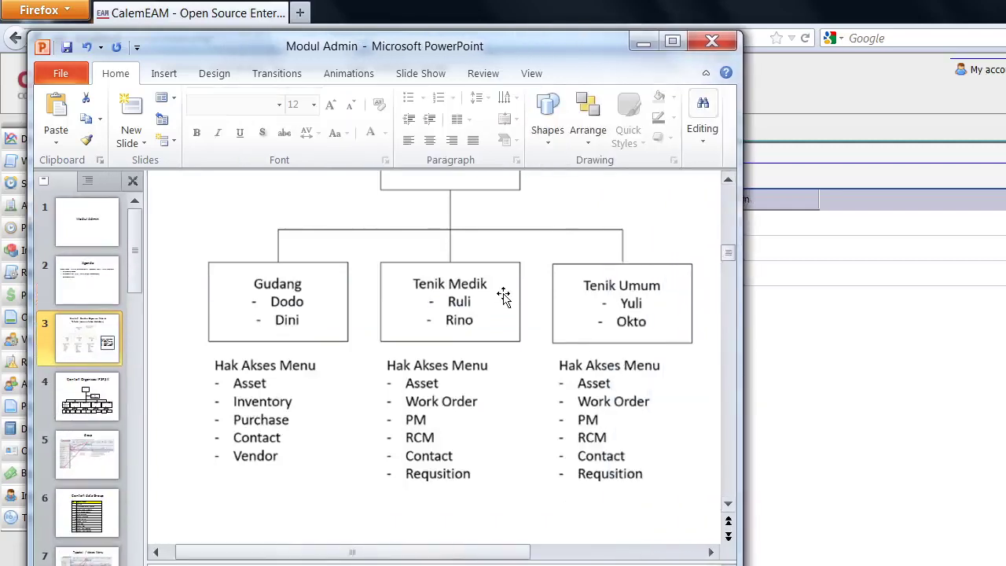
scroll(503, 296, "up", 3)
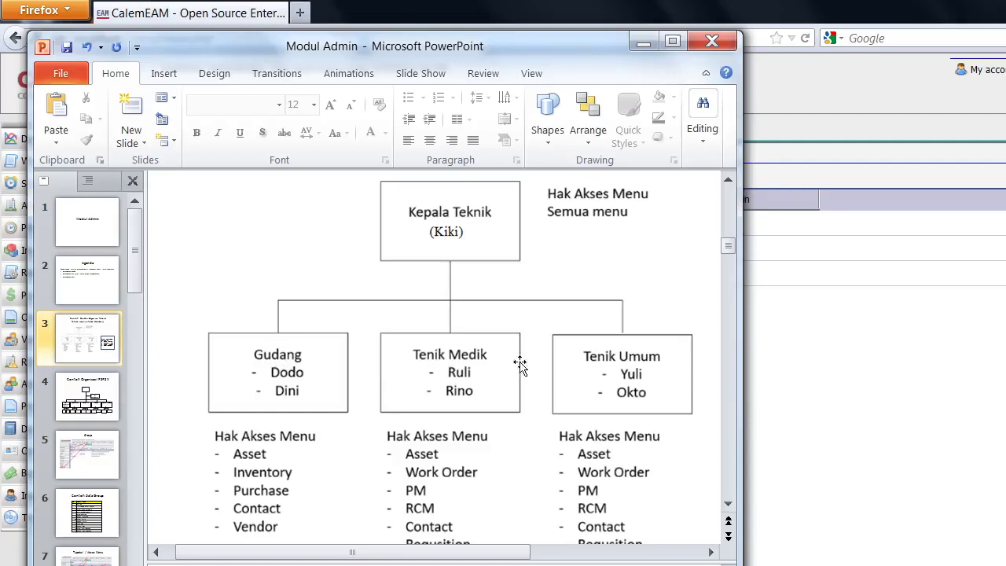
left_click(640, 43)
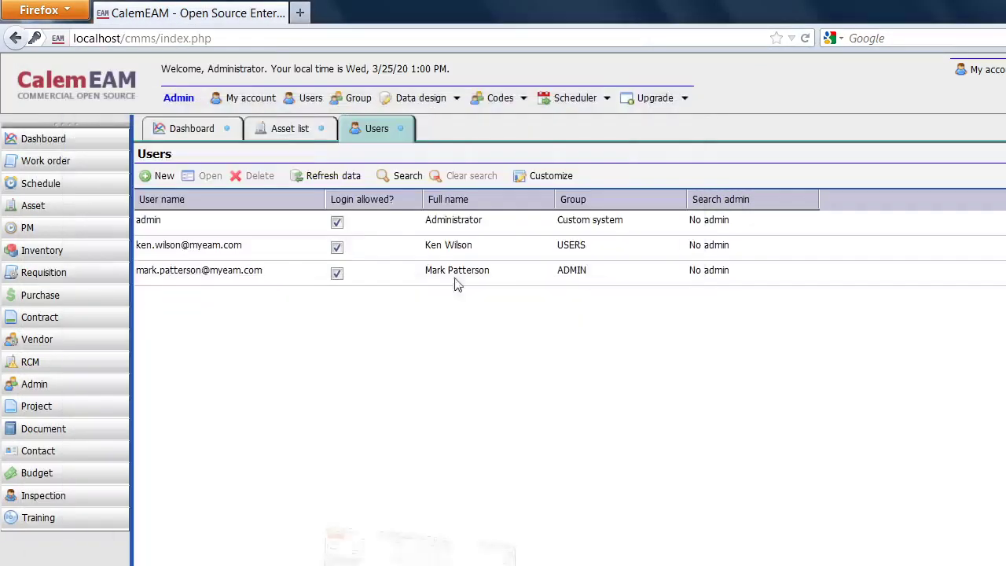
Create and save group 'Kepala Teknik' with note 'Kepala Bagian Teknik (IPSRS)'.
left_click(355, 99)
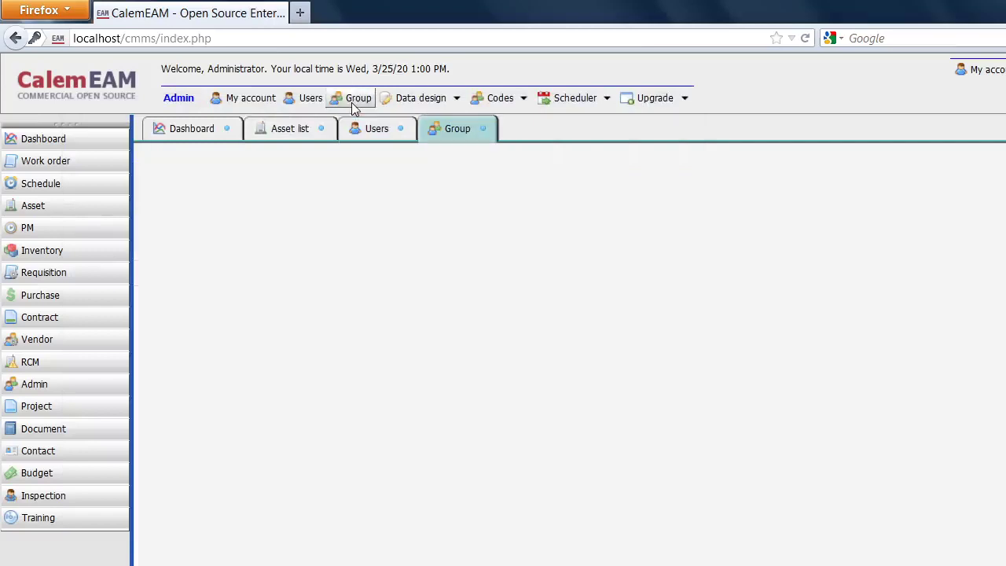
left_click(162, 175)
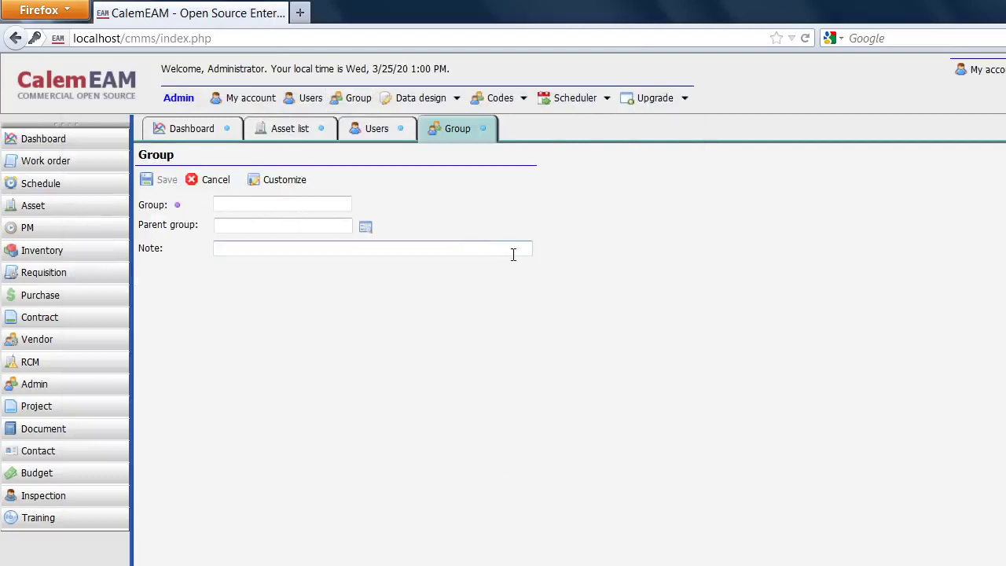
type("Kepala Te")
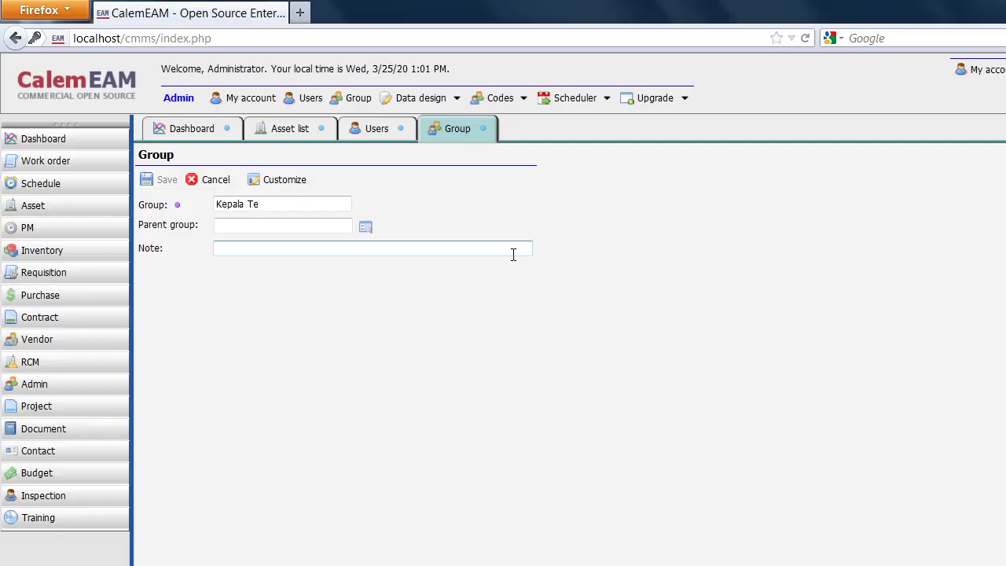
type("knik")
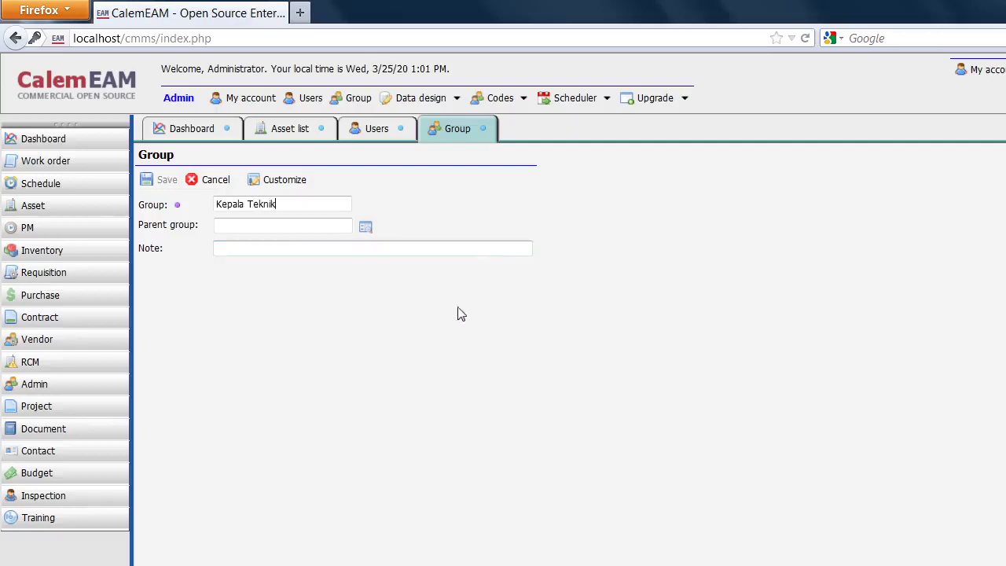
left_click(309, 230)
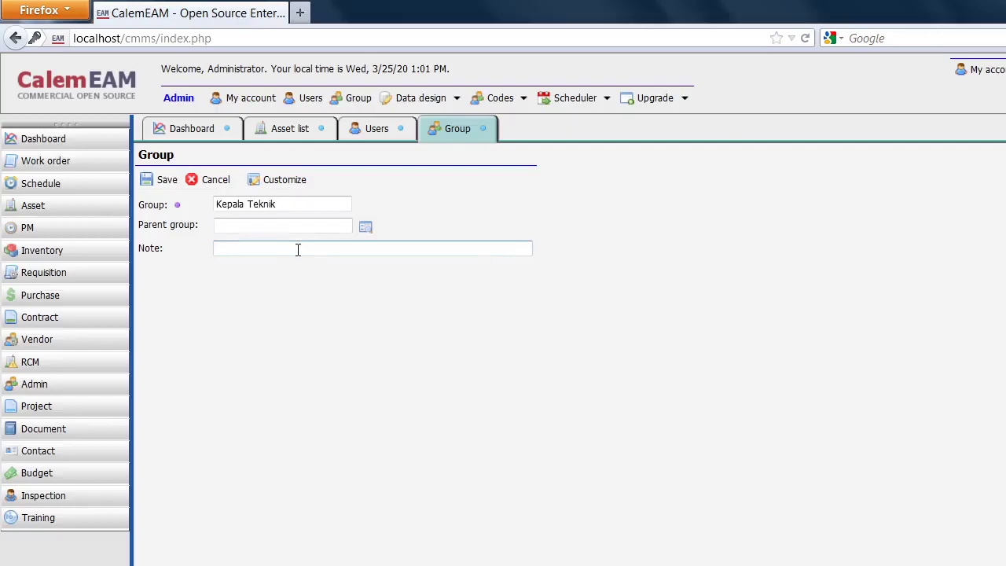
left_click(298, 249)
type("Kepala Bagian Teknik (IPSRS")
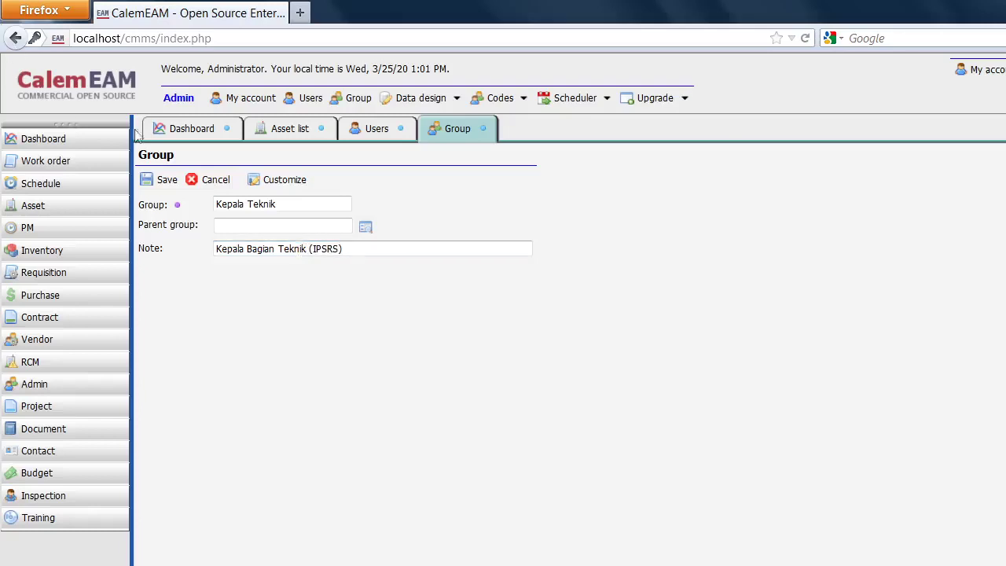
left_click(161, 181)
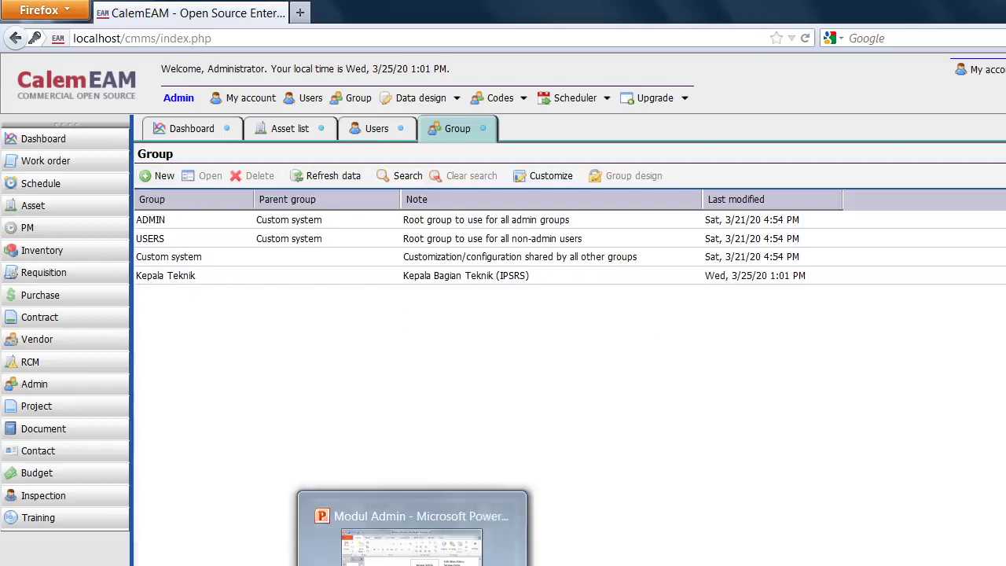
Save a new group 'Gudang Teknik' with parent Kepala Teknik and note 'Gudang Teknik'.
left_click(413, 565)
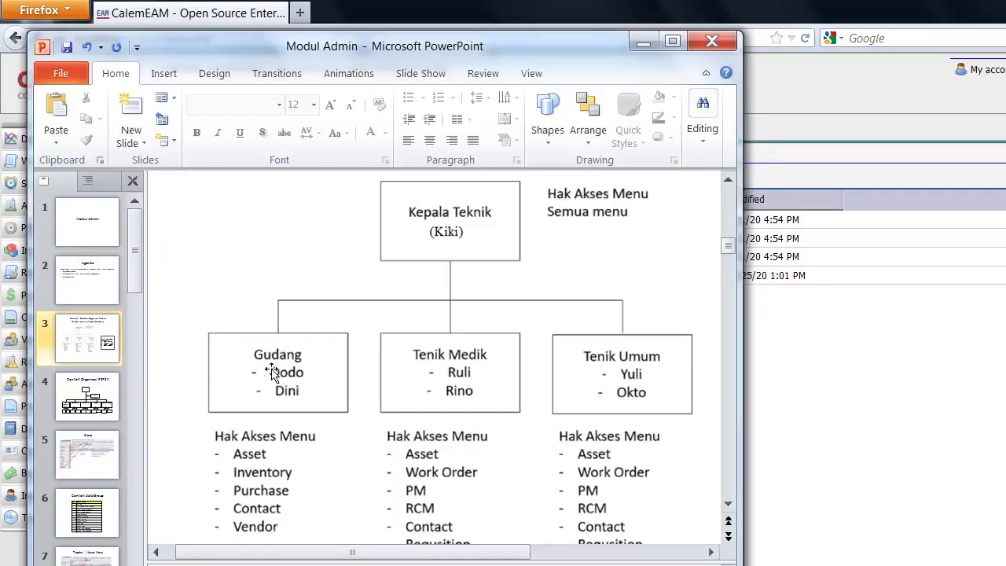
left_click(643, 42)
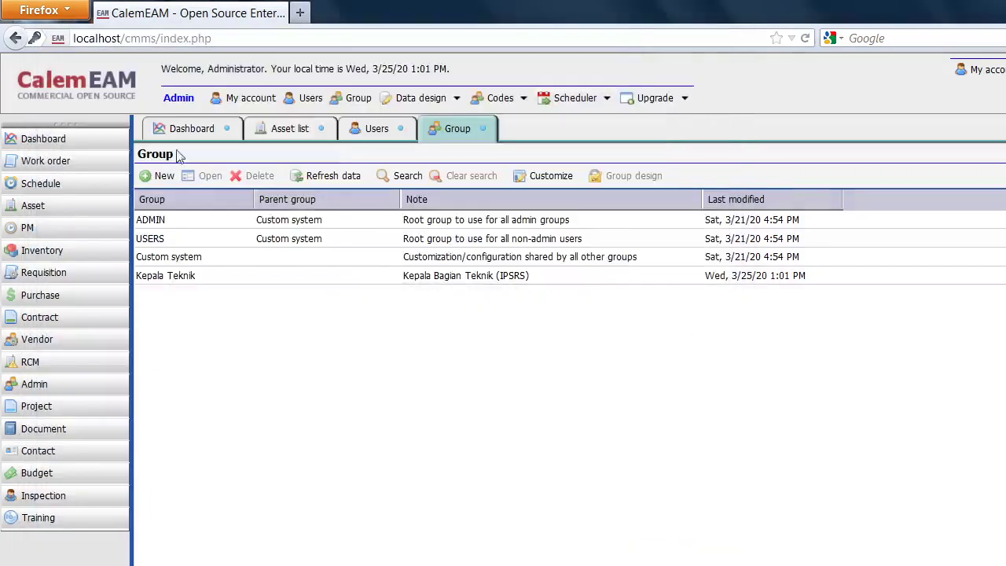
left_click(163, 177)
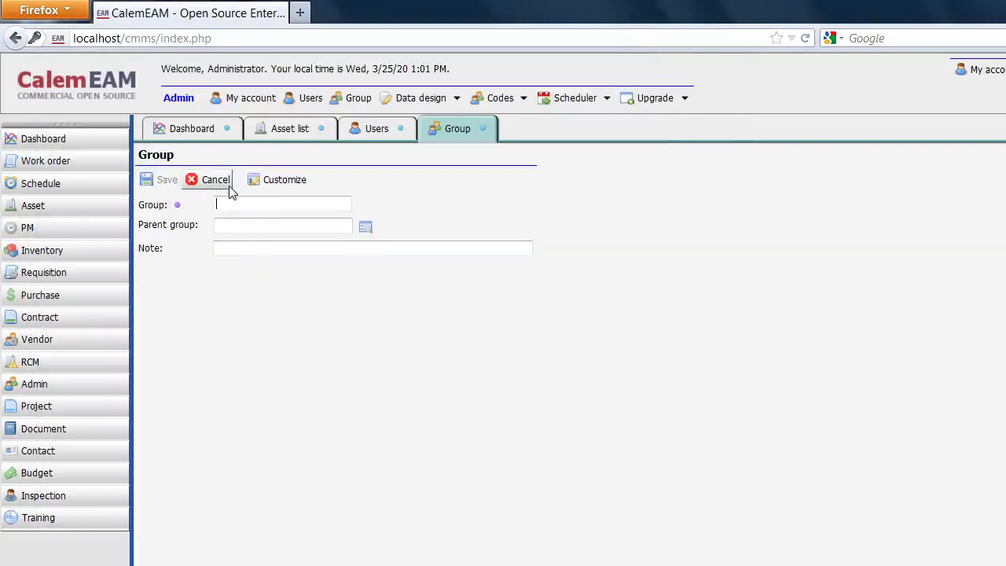
type("Gudang")
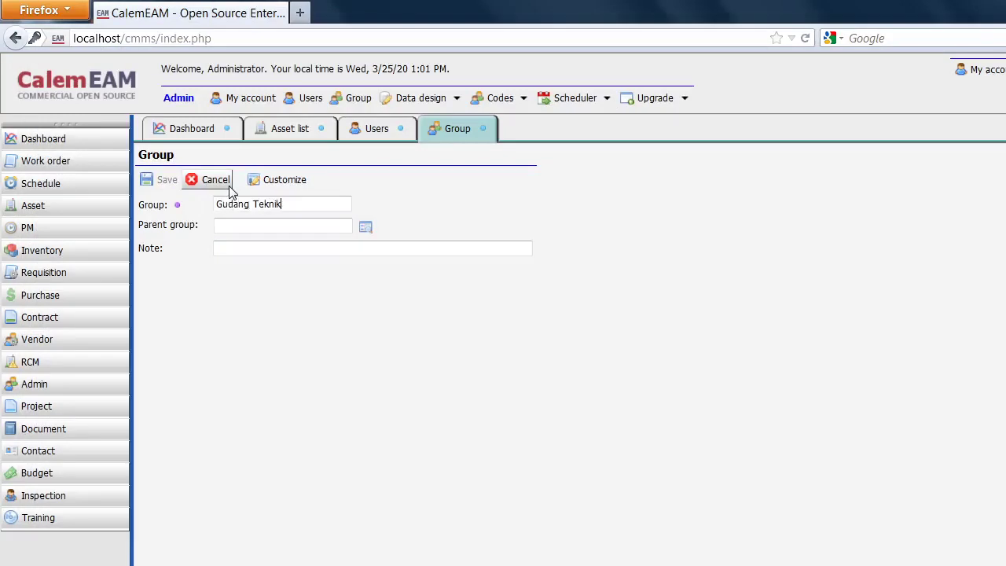
type(" Teknik")
left_click(326, 225)
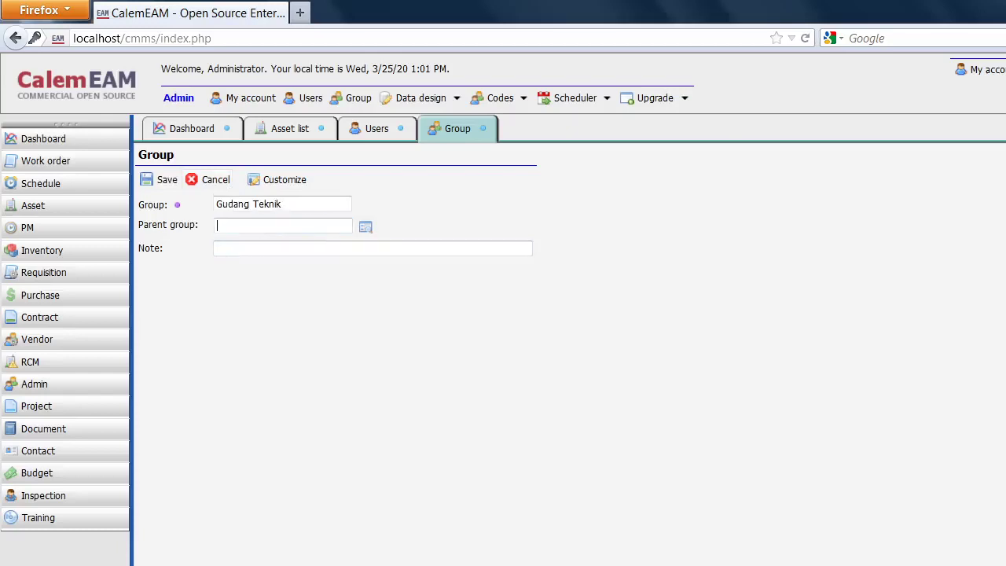
key("alt+Tab")
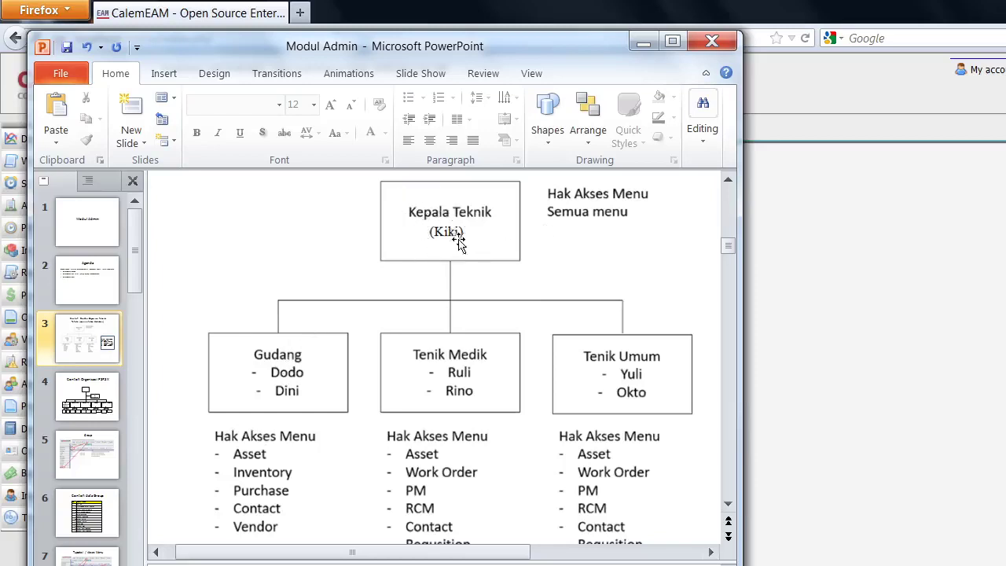
left_click(643, 41)
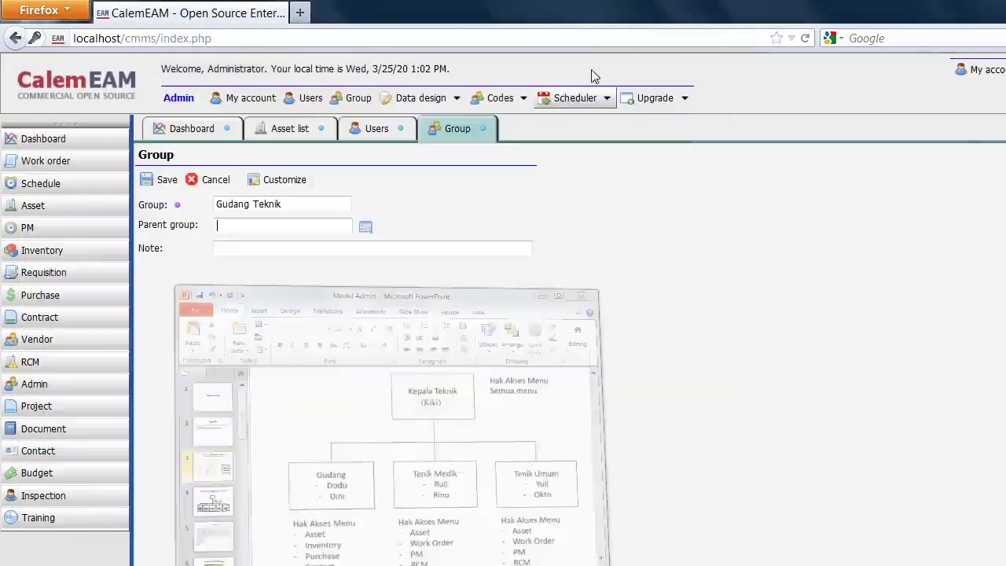
left_click(366, 225)
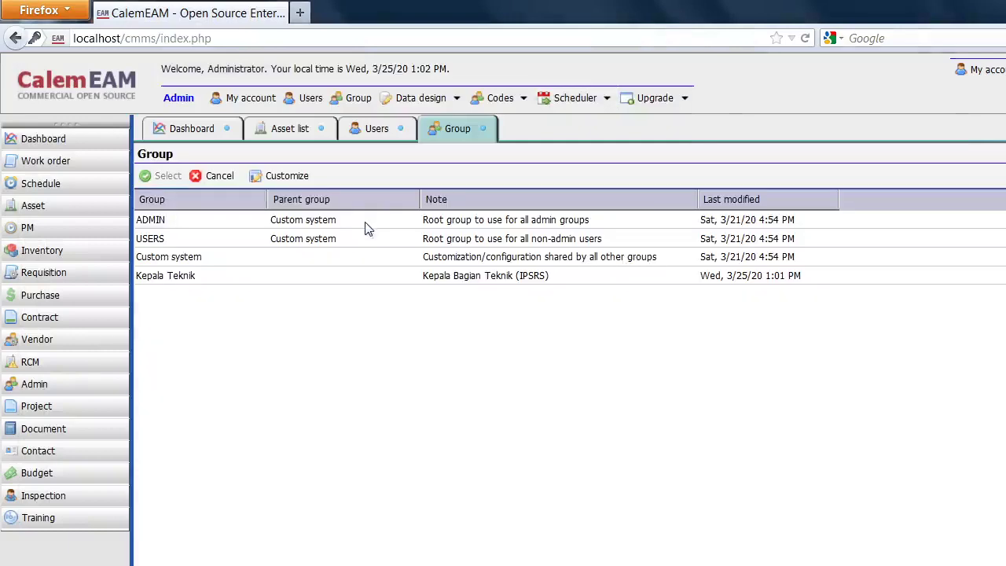
left_click(147, 277)
left_click(145, 174)
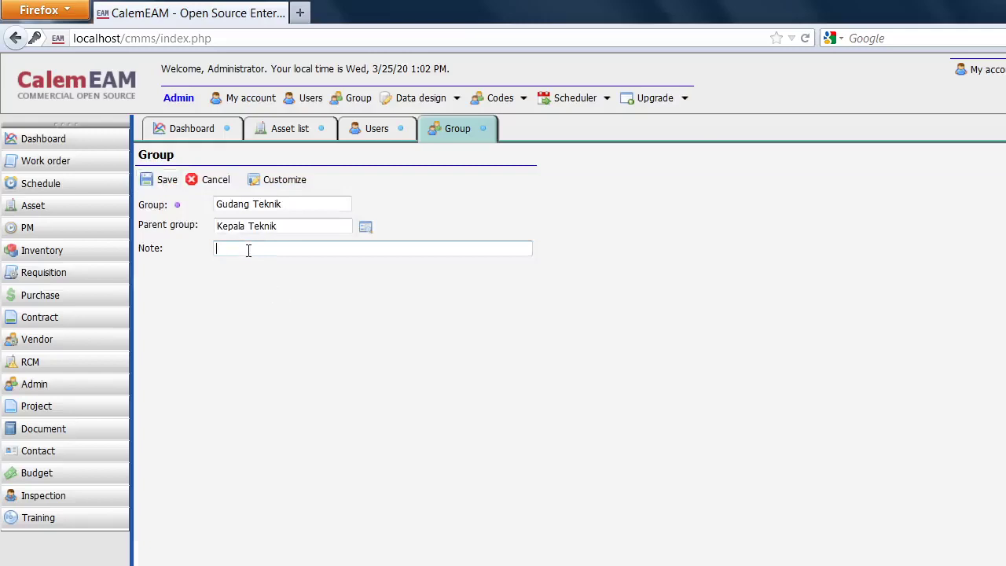
type("Gudang Teknik")
left_click(145, 183)
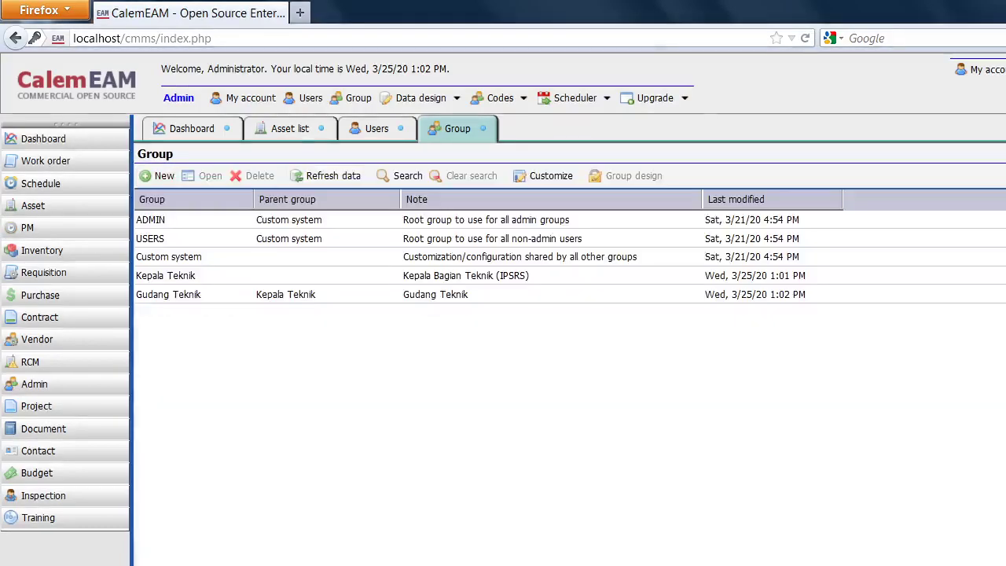
Check the org chart, then start group 'Teknik Medik' with parent Kepala Teknik.
key("alt+Tab")
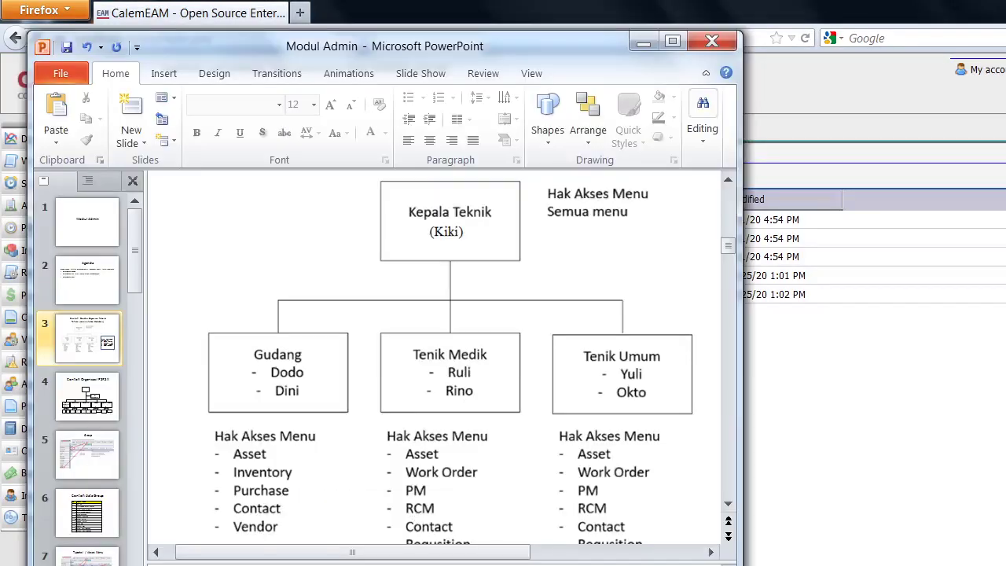
key("alt+Tab")
left_click(154, 175)
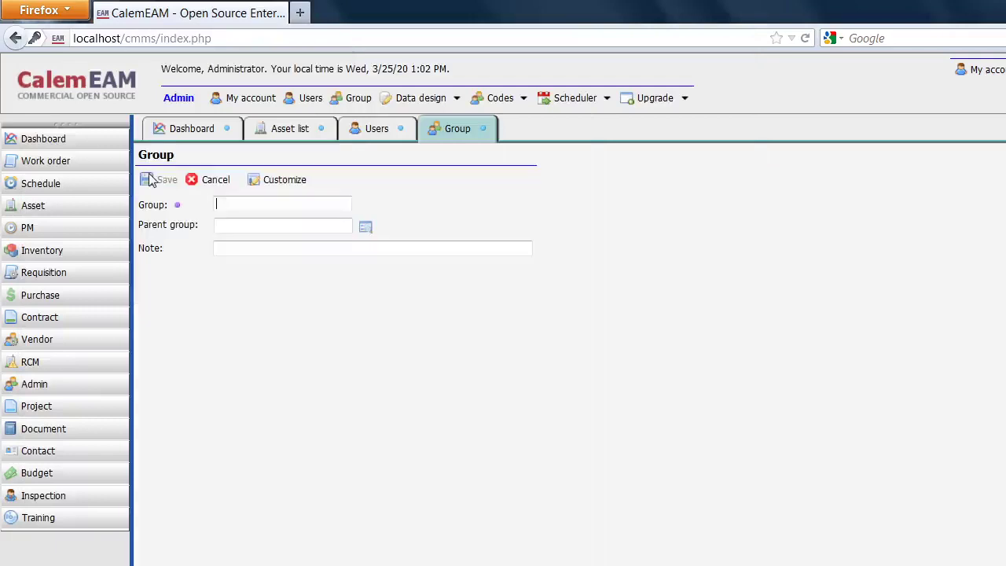
left_click(281, 202)
type("Teknik ")
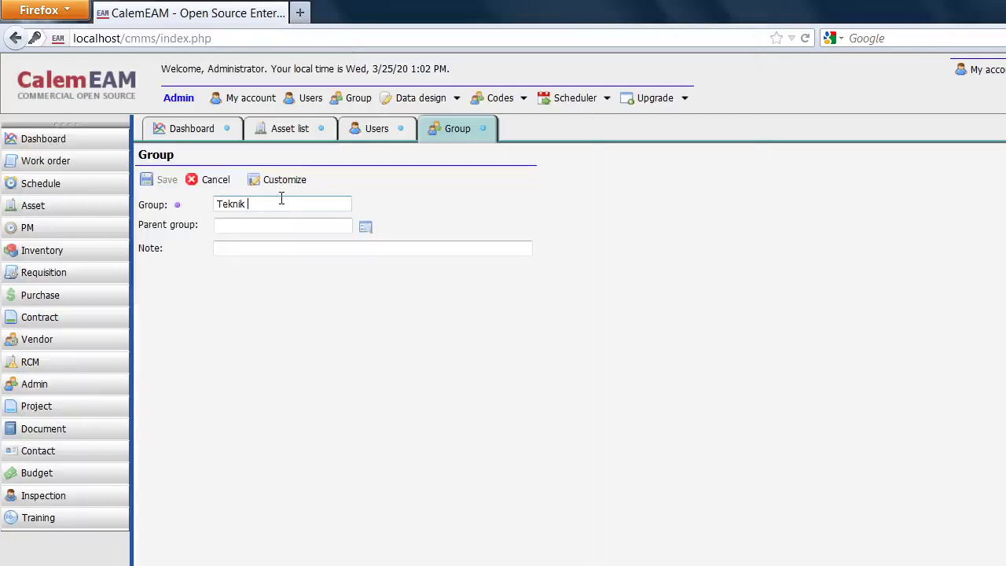
type("Medik")
left_click(366, 227)
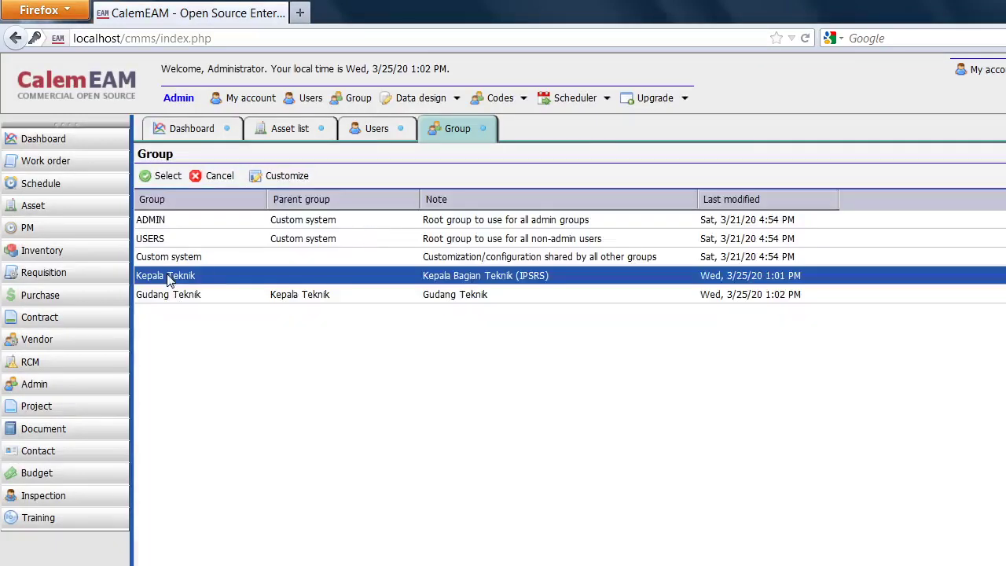
left_click(161, 176)
Enter the note 'Sub Bagian Teknik Medik' and save the Teknik Medik group.
left_click(234, 250)
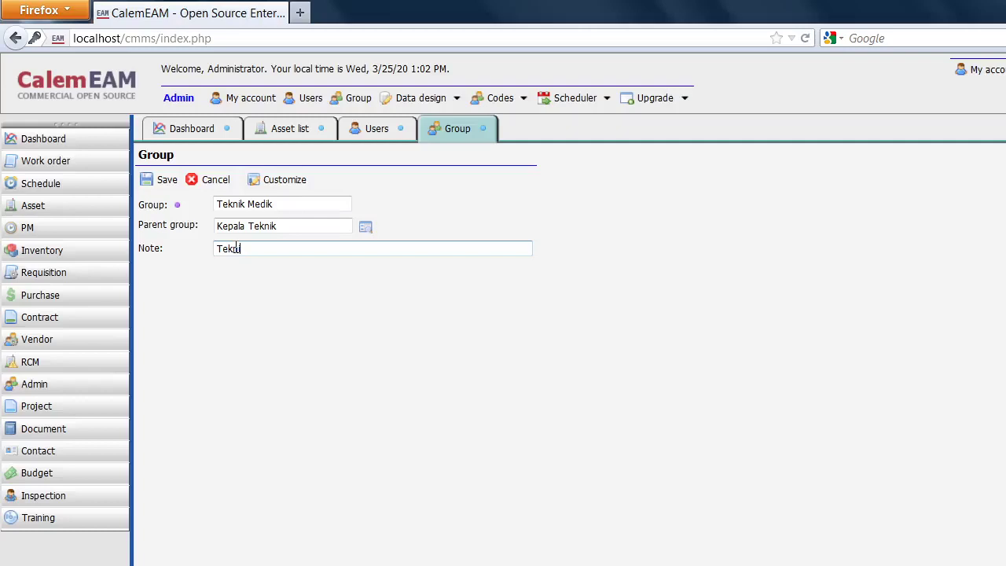
type("Teknik ")
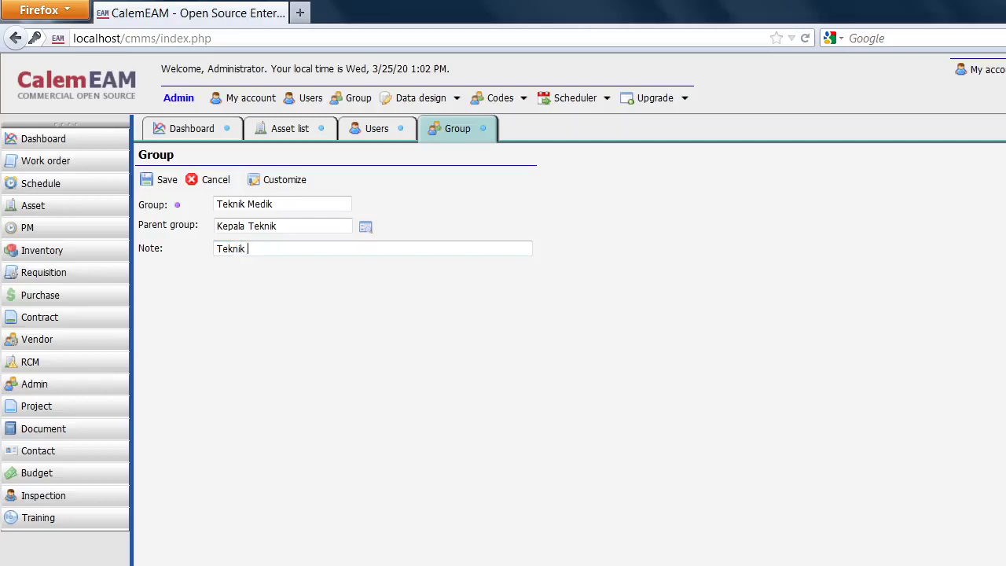
type("bed")
key("BackSpace")
key("BackSpace")
key("BackSpace")
key("BackSpace")
type("M")
key("BackSpace")
type("Med")
type("Sug")
key("BackSpace")
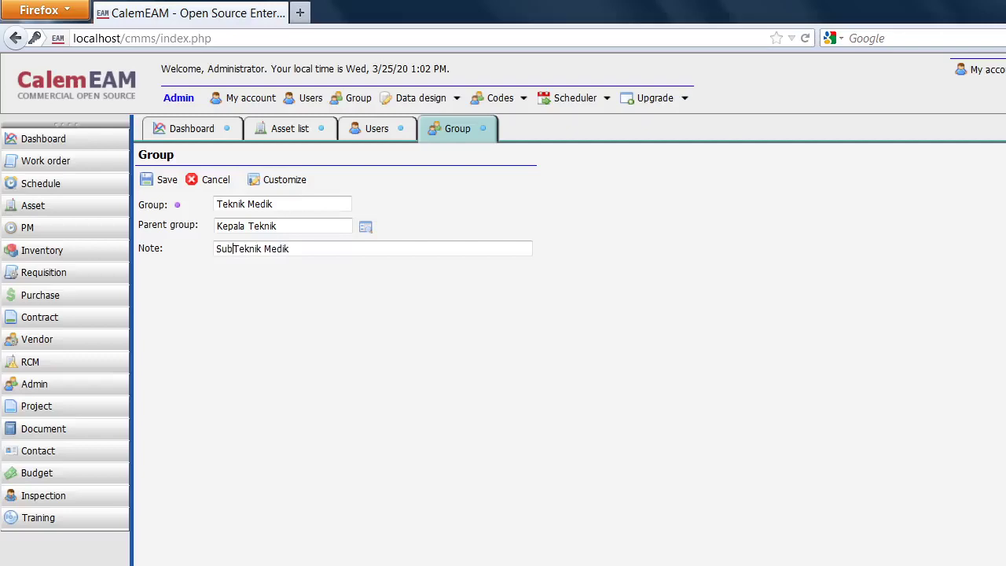
type("b Bagian")
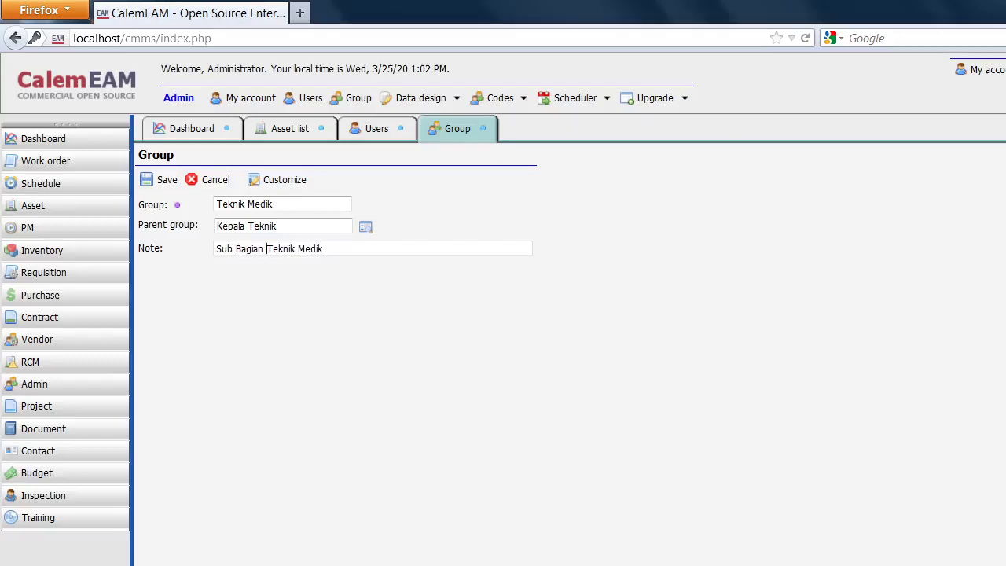
left_click(146, 180)
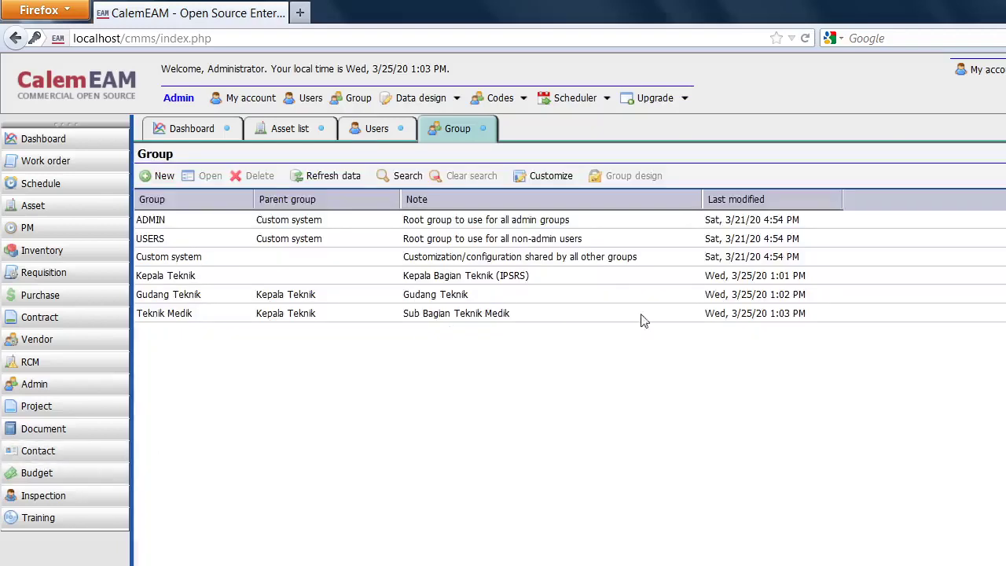
Save group 'Teknik Umum' under parent Kepala Teknik with note 'Sub Bagian Teknik Umum'.
left_click(163, 176)
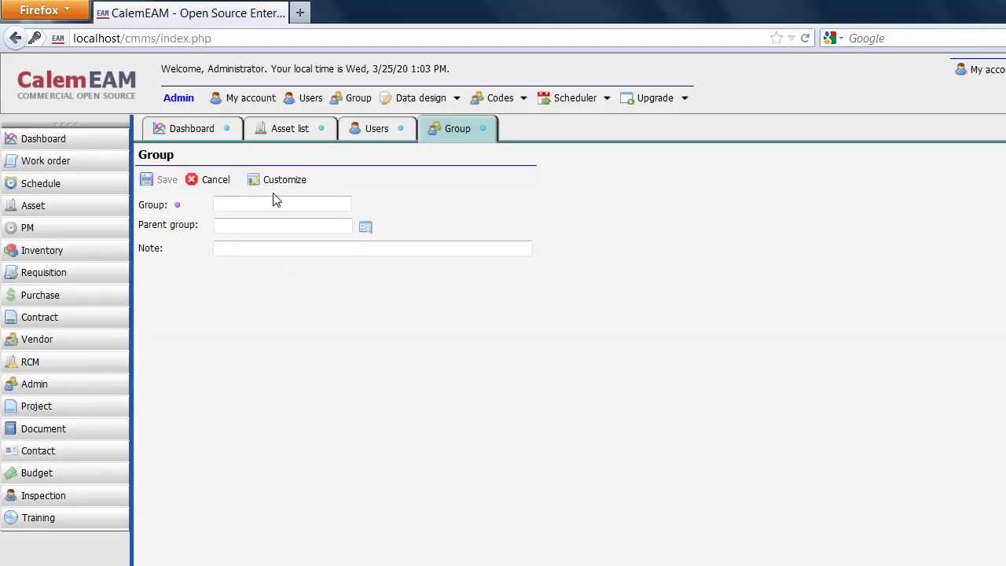
type("Teknik Umum")
left_click(366, 228)
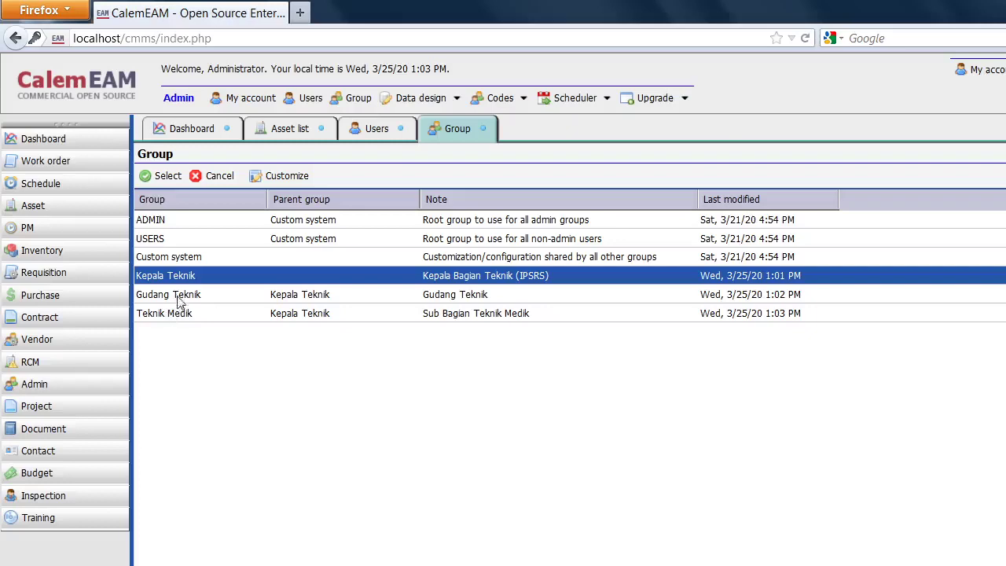
left_click(177, 174)
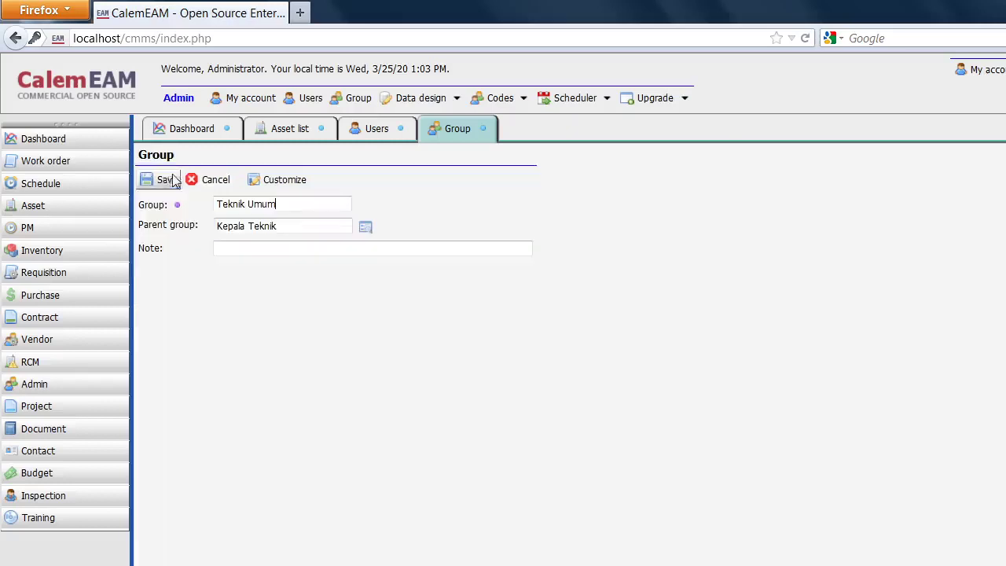
left_click(275, 250)
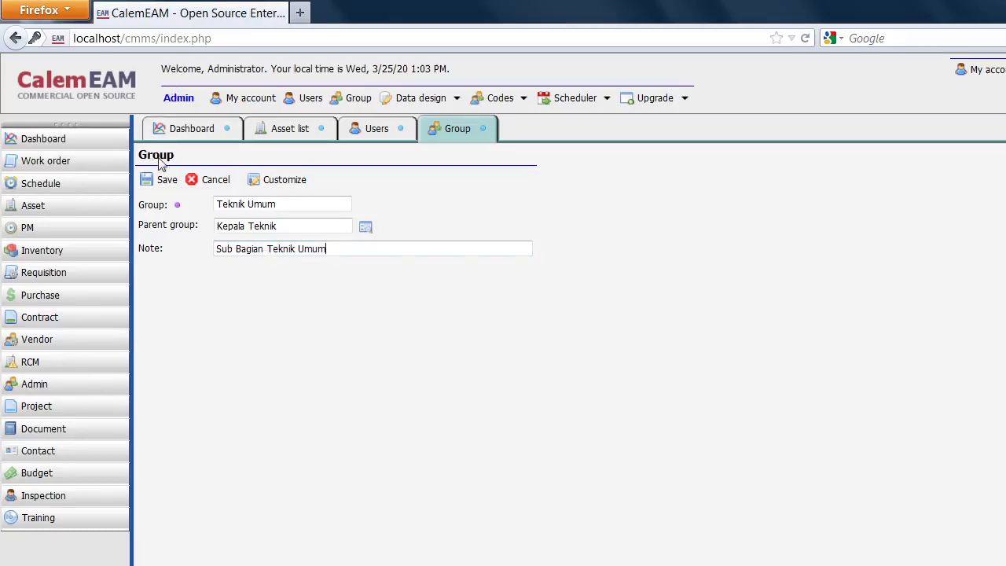
left_click(157, 180)
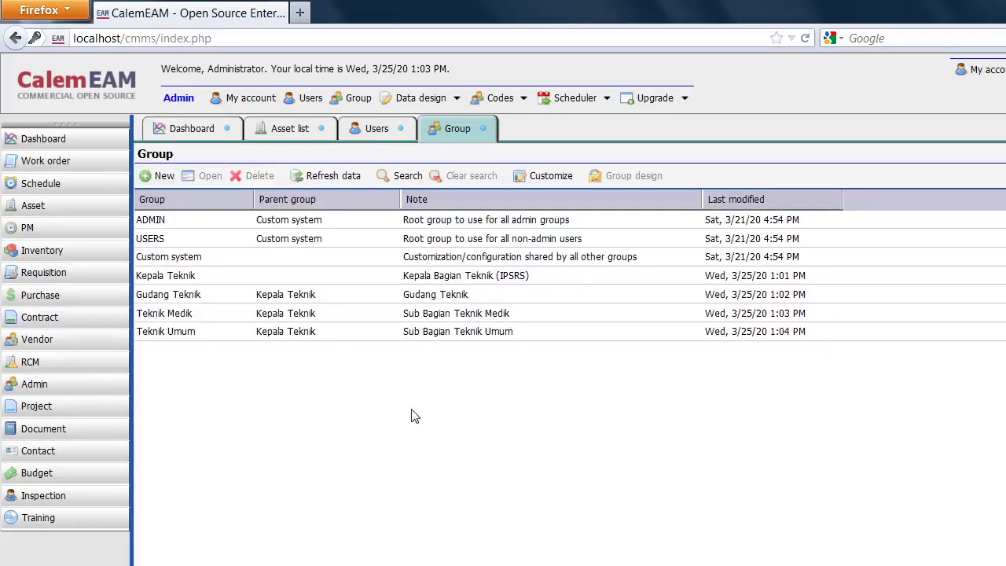
key("alt+Tab")
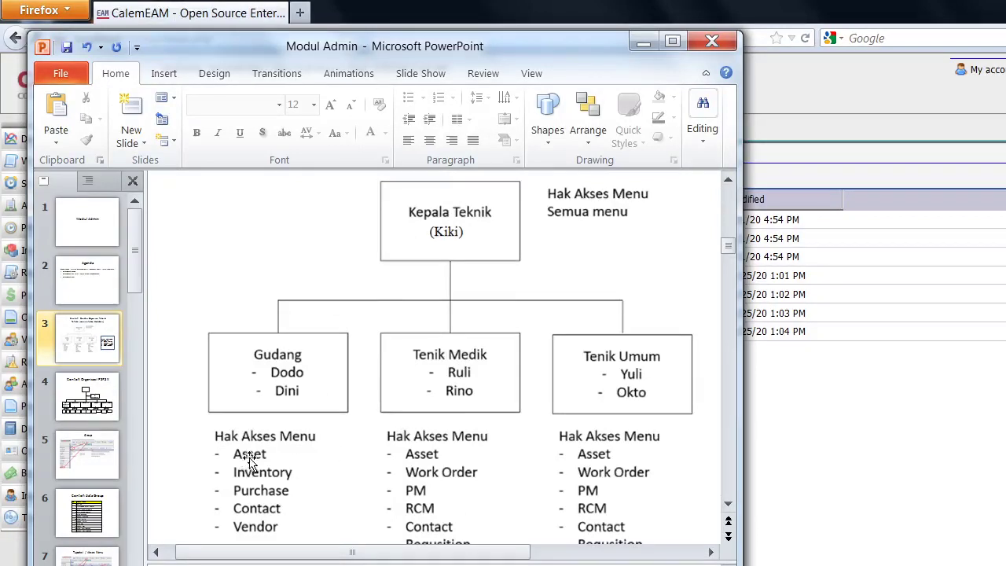
scroll(247, 462, "down", 1)
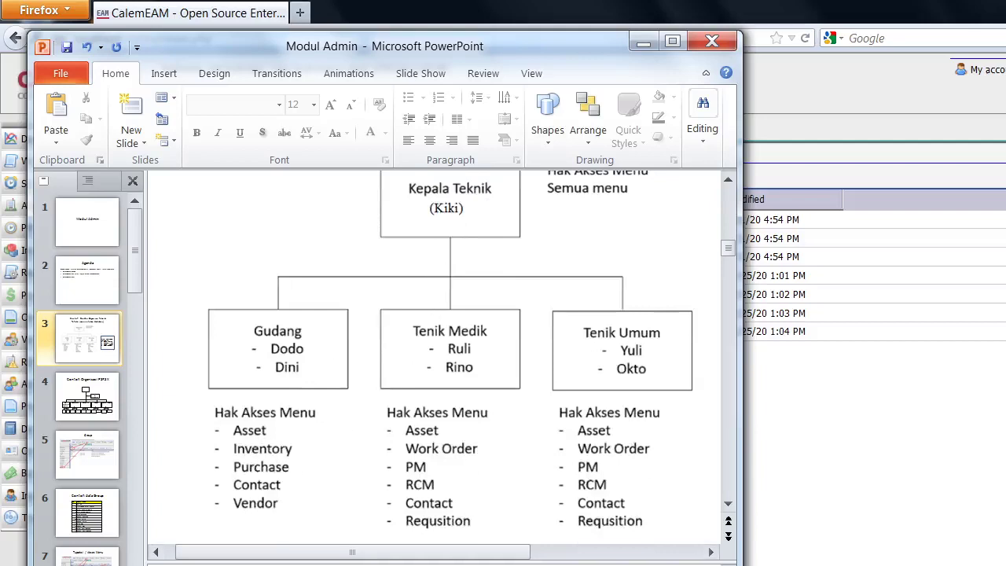
left_click(111, 15)
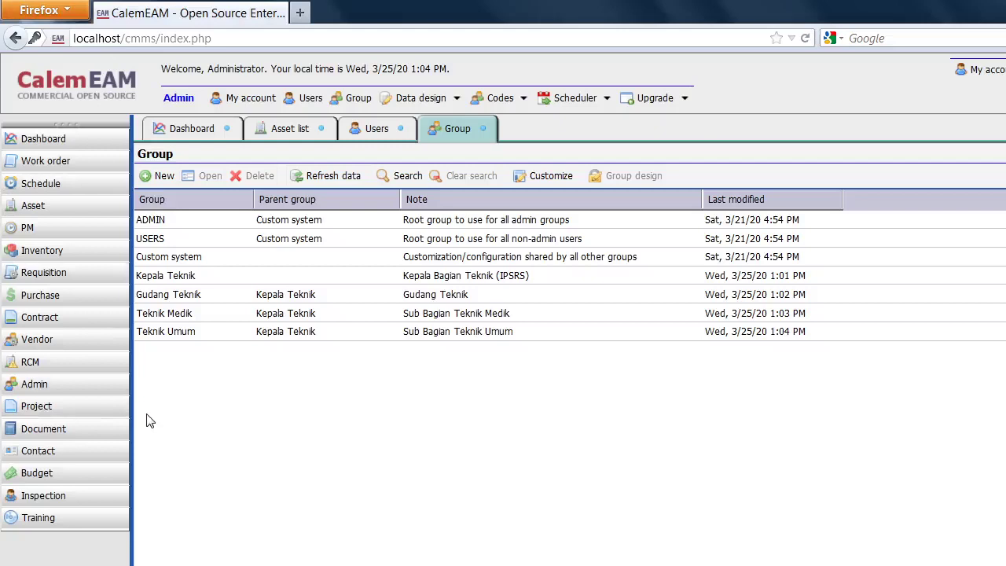
Zoom the CalemEAM page in and toggle the Modul Admin slides, ending on the Group list.
key("ctrl+plus")
key("ctrl+plus")
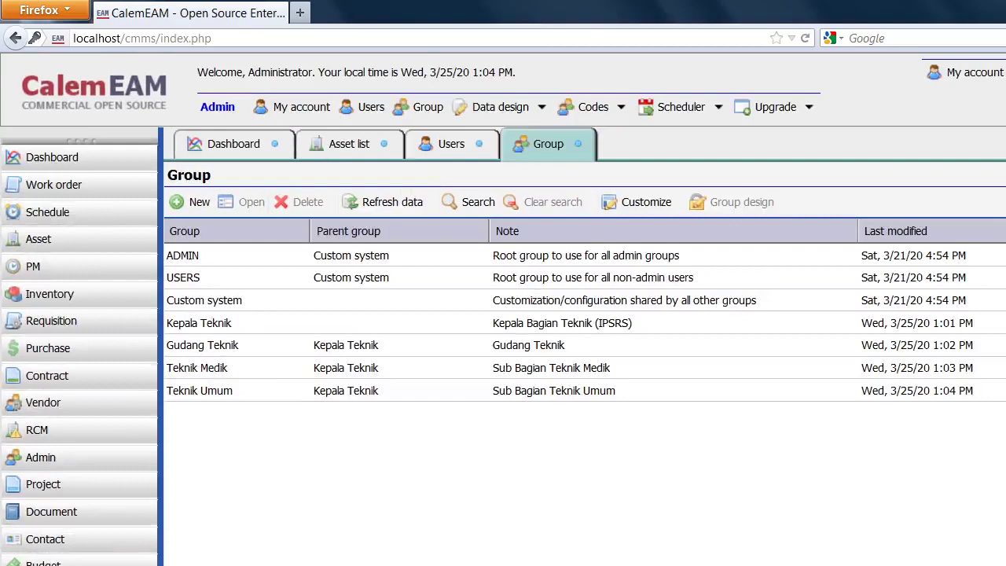
key("alt+Tab")
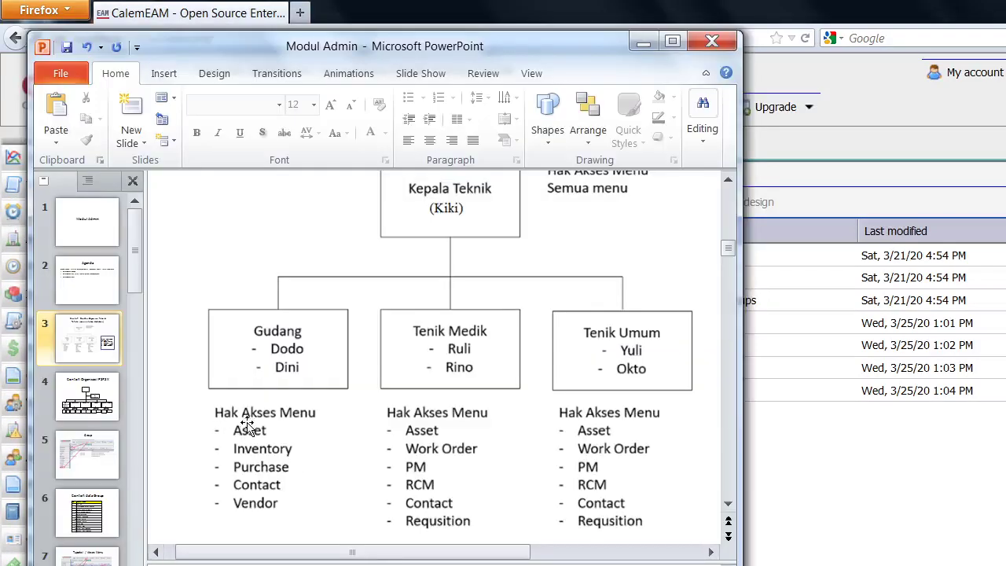
left_click(643, 41)
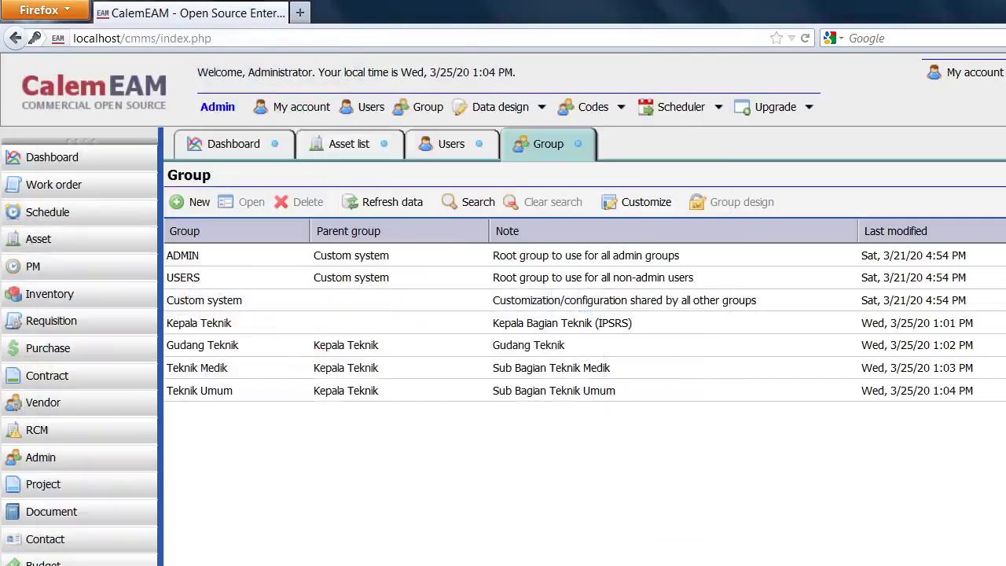
left_click(393, 565)
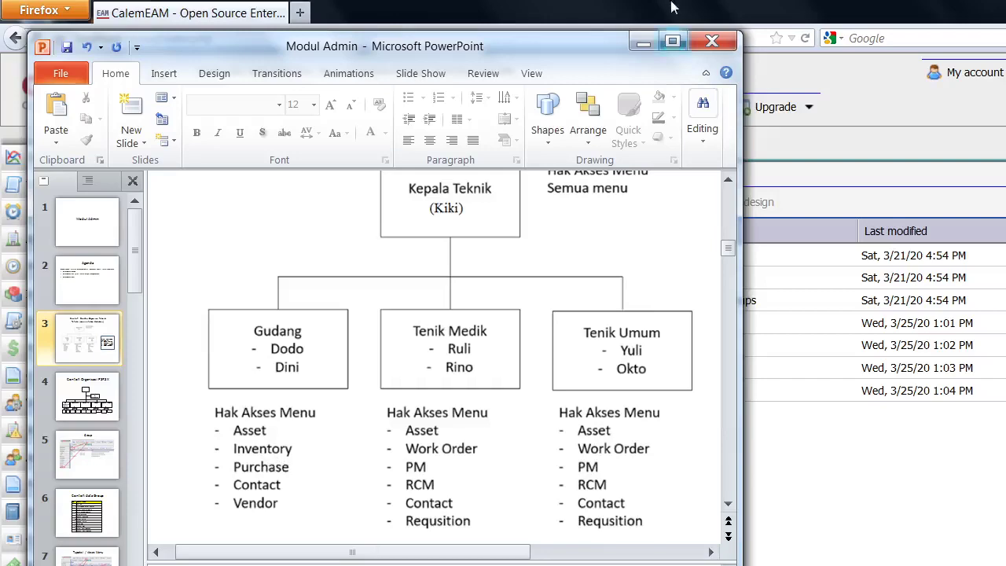
left_click(643, 41)
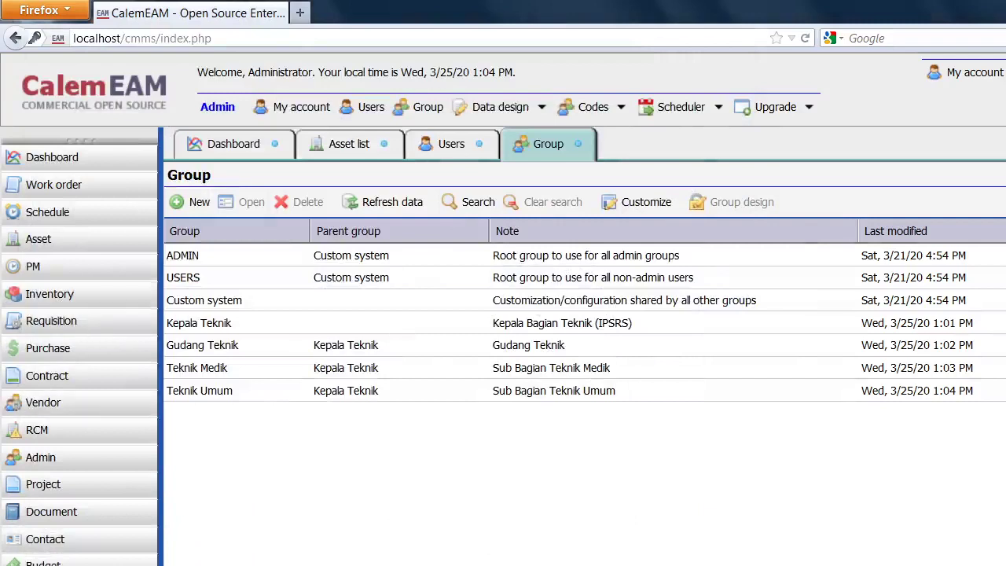
key("alt+Tab")
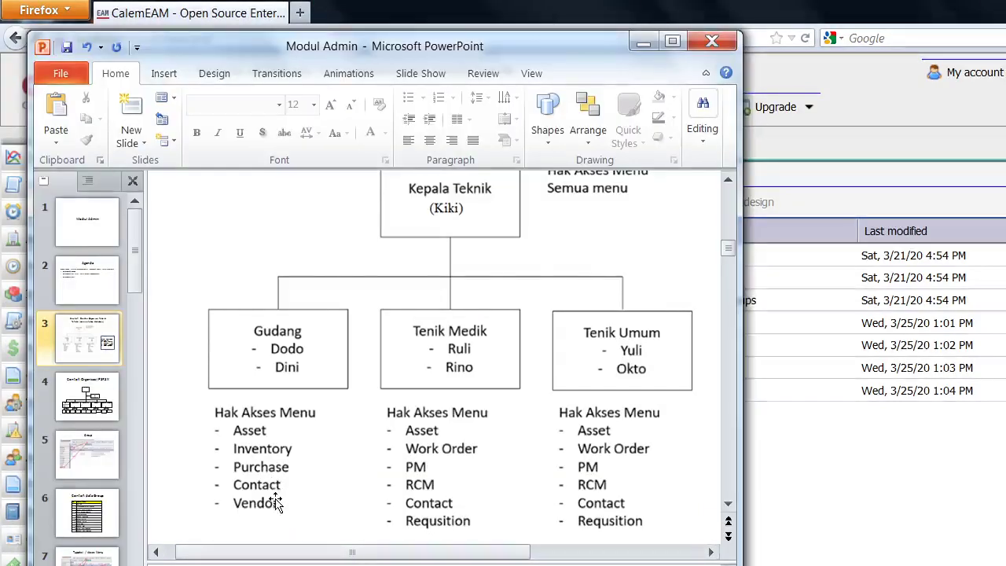
left_click(644, 41)
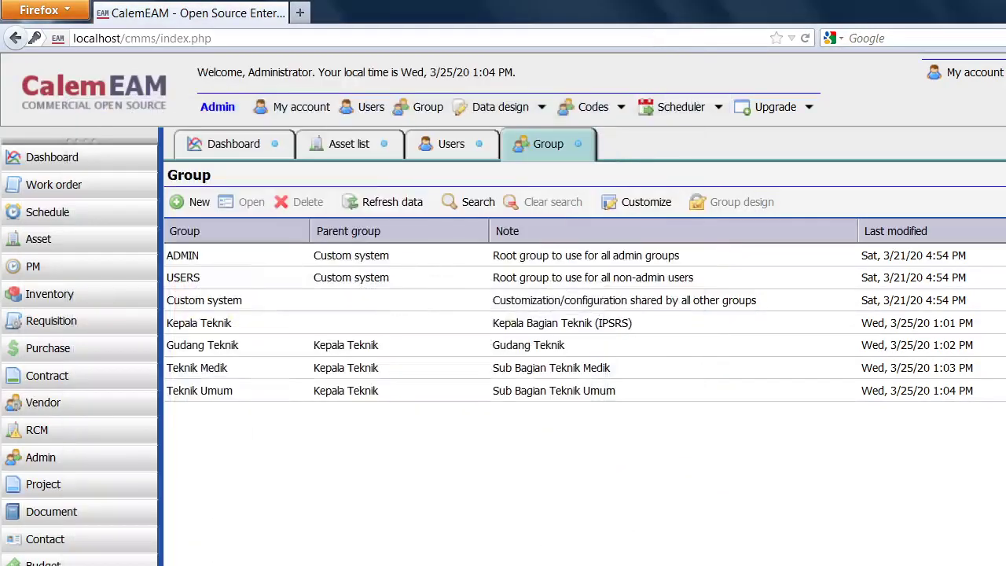
mouse_move(413, 565)
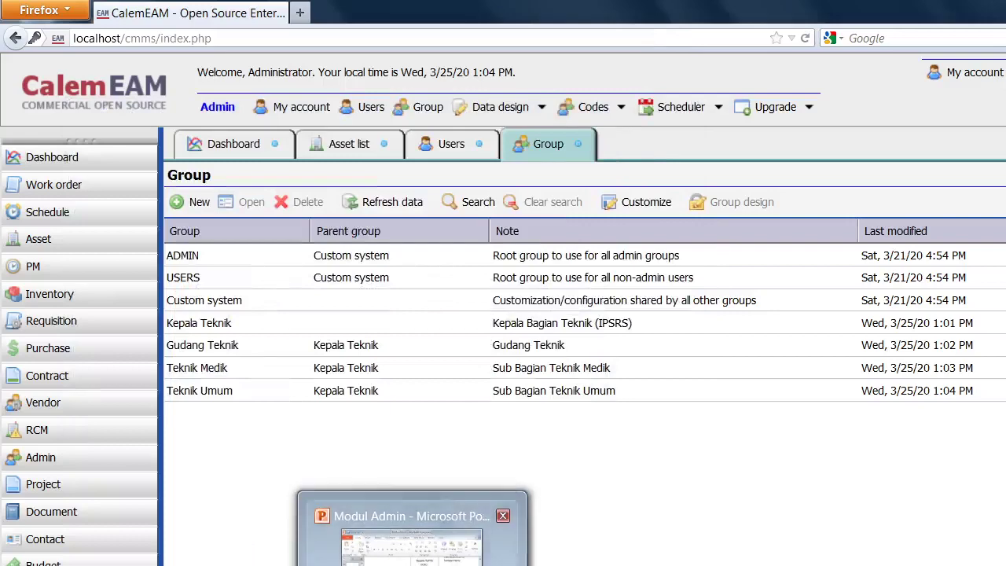
left_click(412, 546)
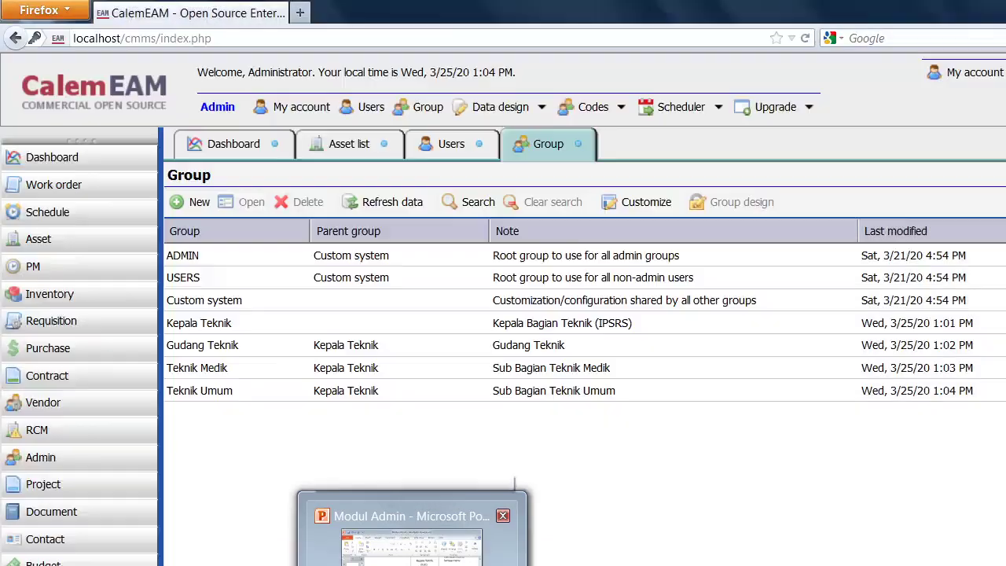
left_click(412, 550)
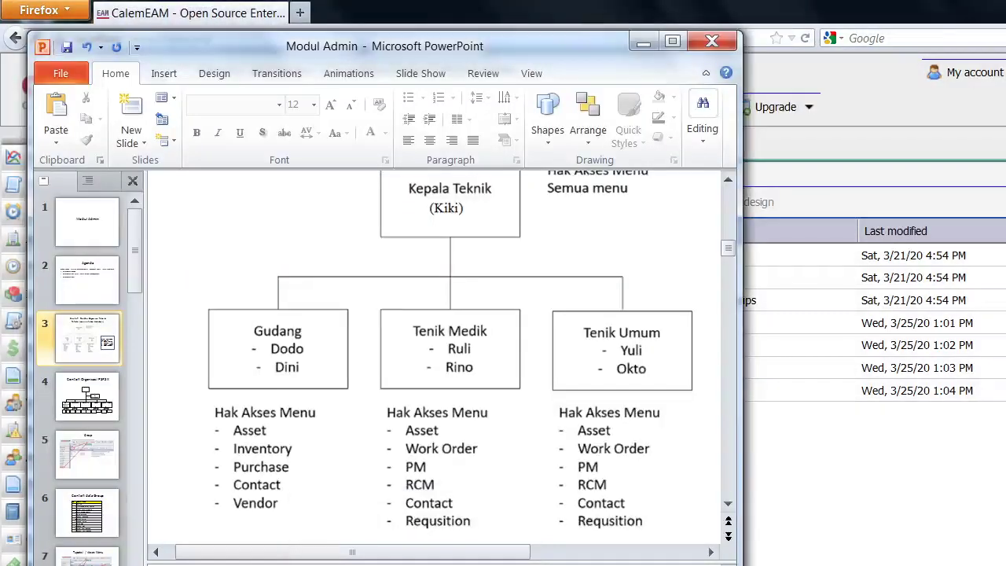
left_click(643, 44)
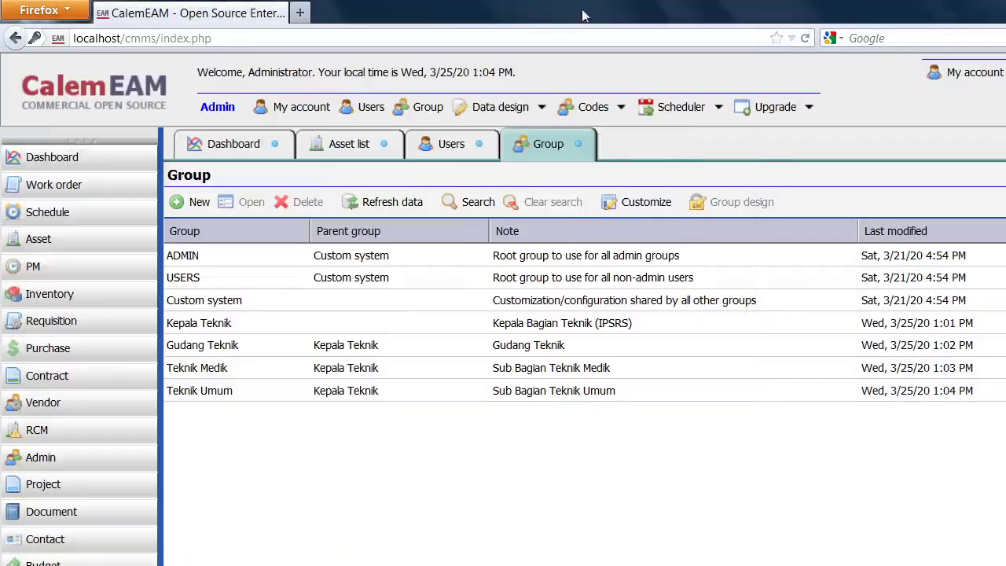
Select the Gudang Teknik group and open its Modules accessible design form.
left_click(226, 354)
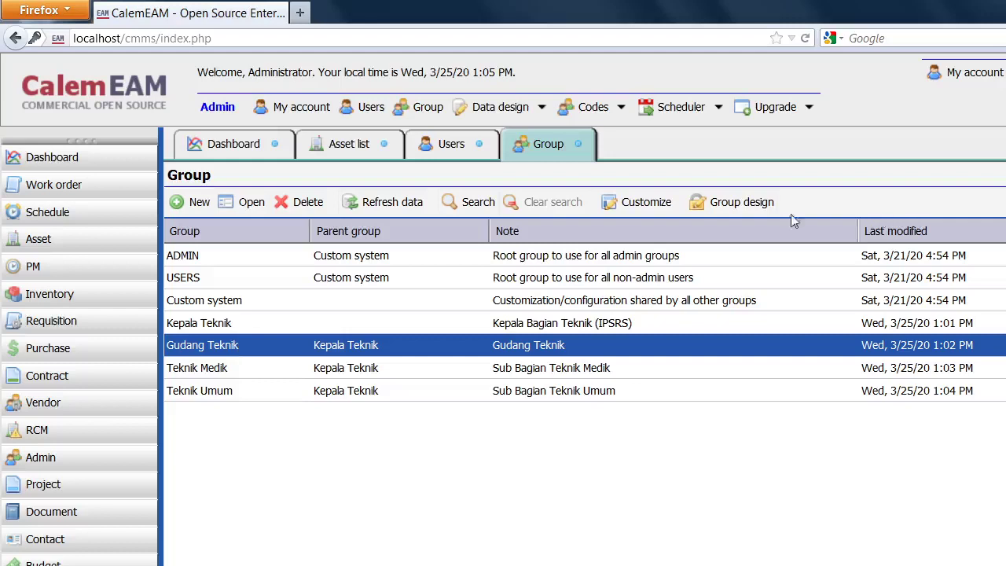
left_click(715, 206)
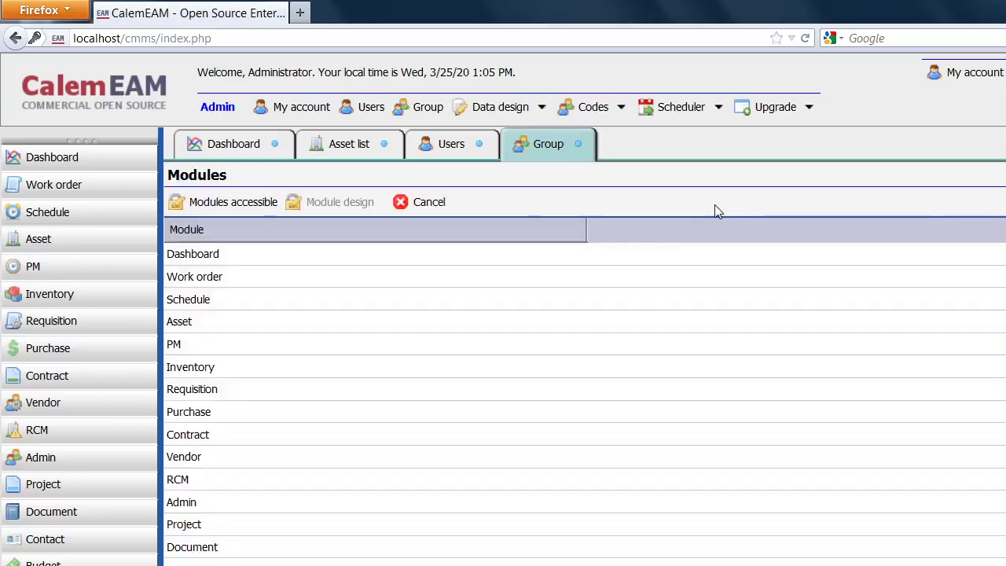
left_click(238, 203)
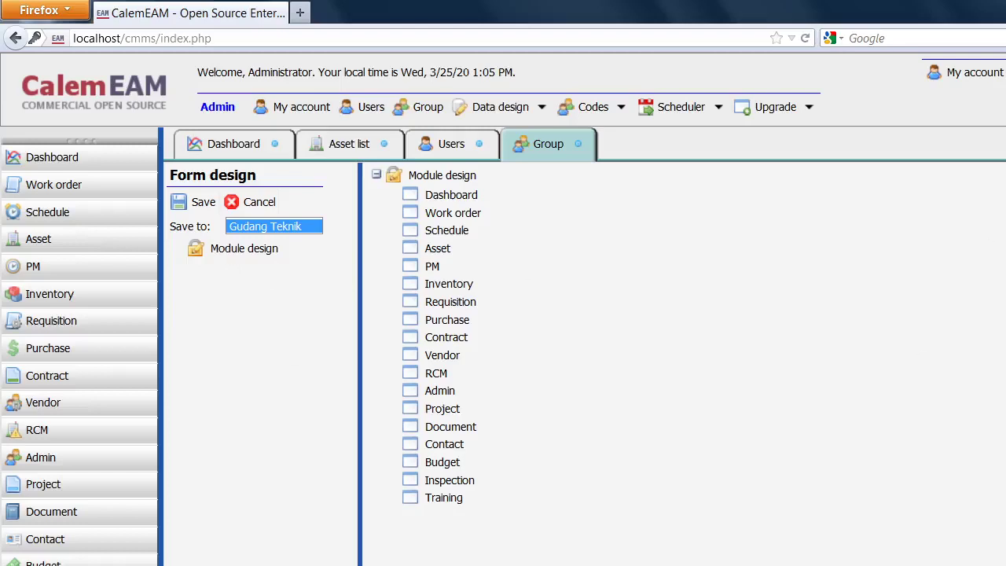
Tile the slides right and the browser left, then drag Dashboard into Gudang Teknik's modules.
key("alt+Tab")
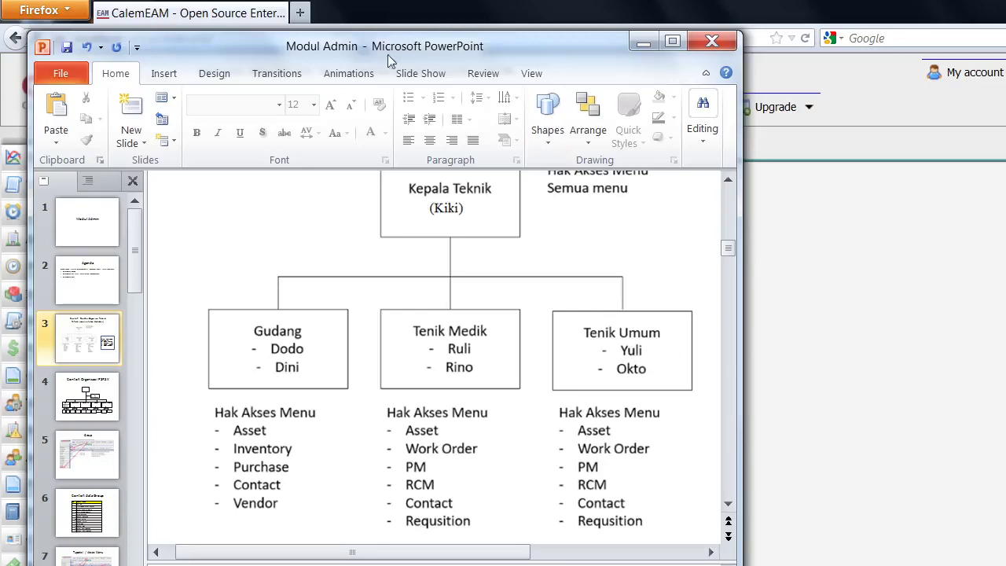
left_click_drag(386, 47, 942, 93)
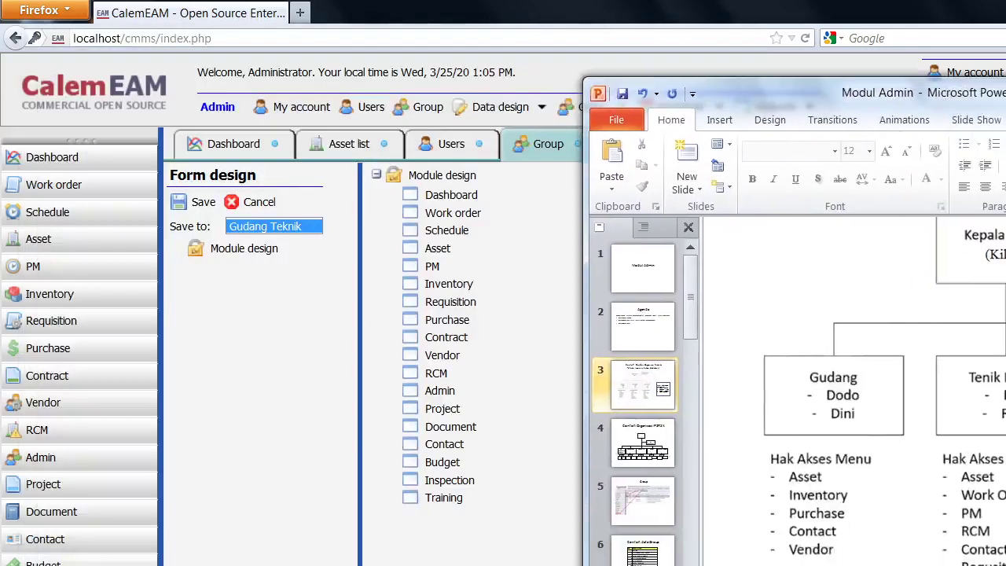
left_click(1005, 7)
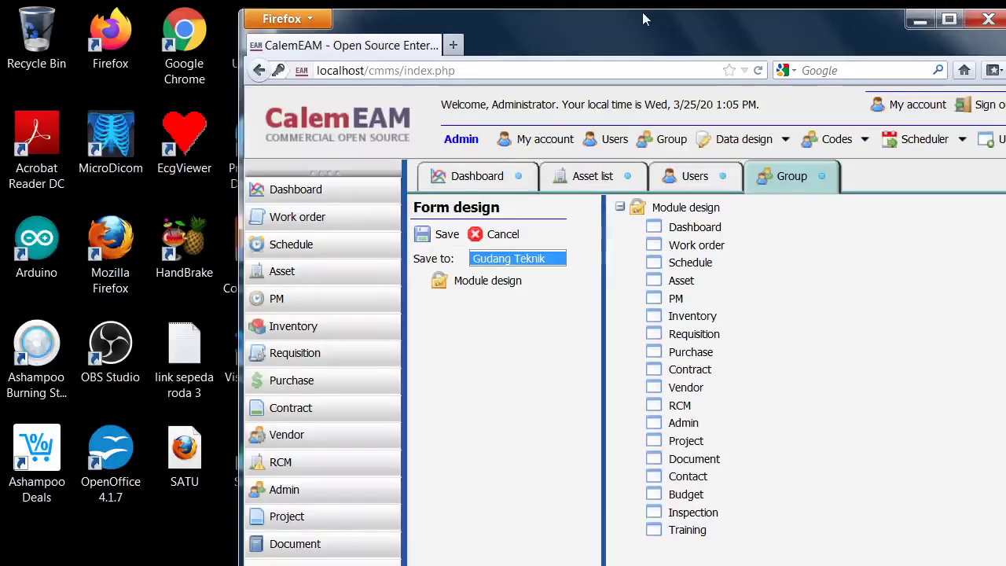
left_click_drag(643, 19, 331, 25)
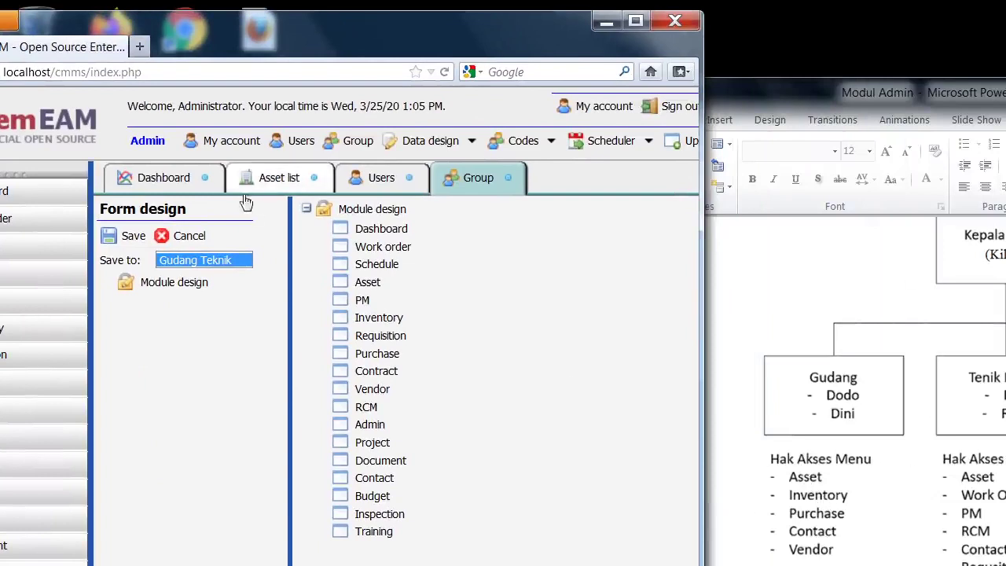
left_click_drag(346, 231, 170, 281)
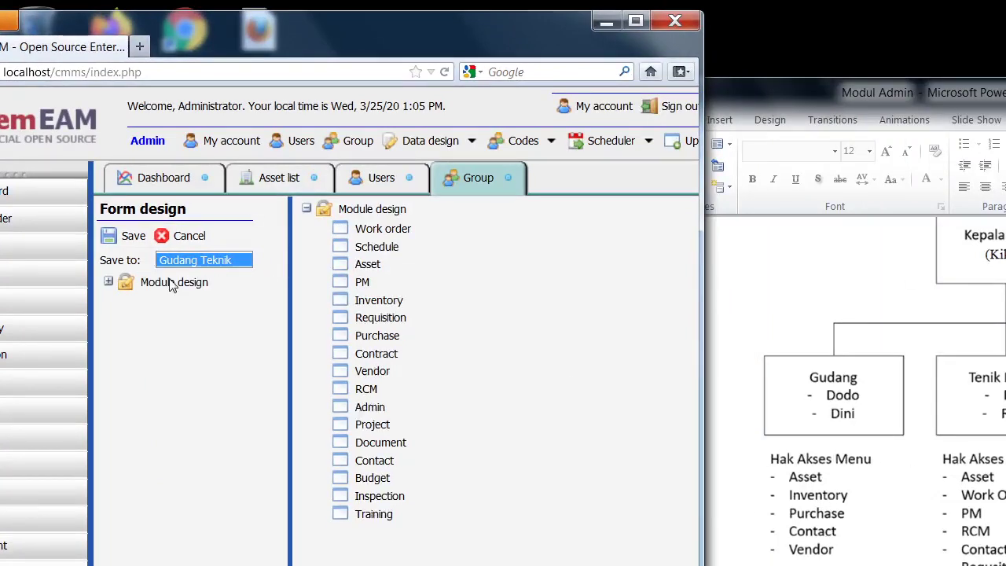
Add Work order, Schedule, PM, Requisition, RCM, Admin, Project, Document, Budget, Inspection and Training to the design.
left_click(111, 282)
left_click_drag(349, 232, 135, 278)
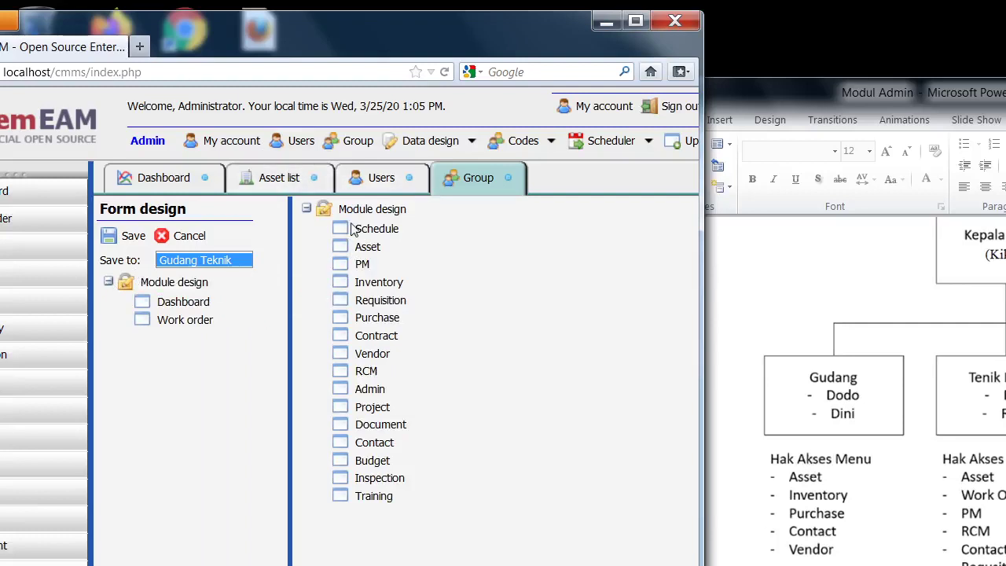
left_click_drag(354, 229, 136, 269)
left_click_drag(367, 230, 154, 284)
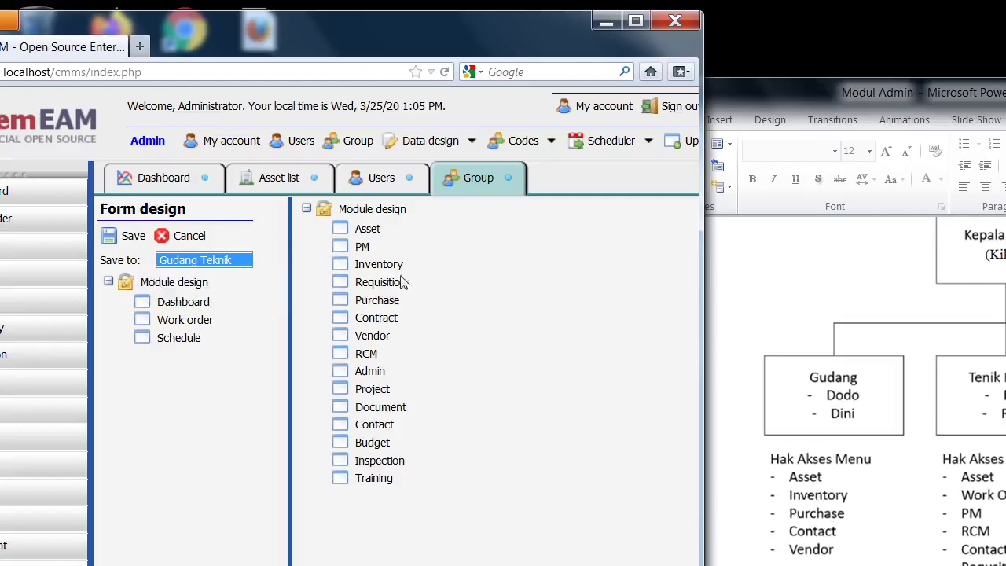
left_click_drag(358, 250, 135, 288)
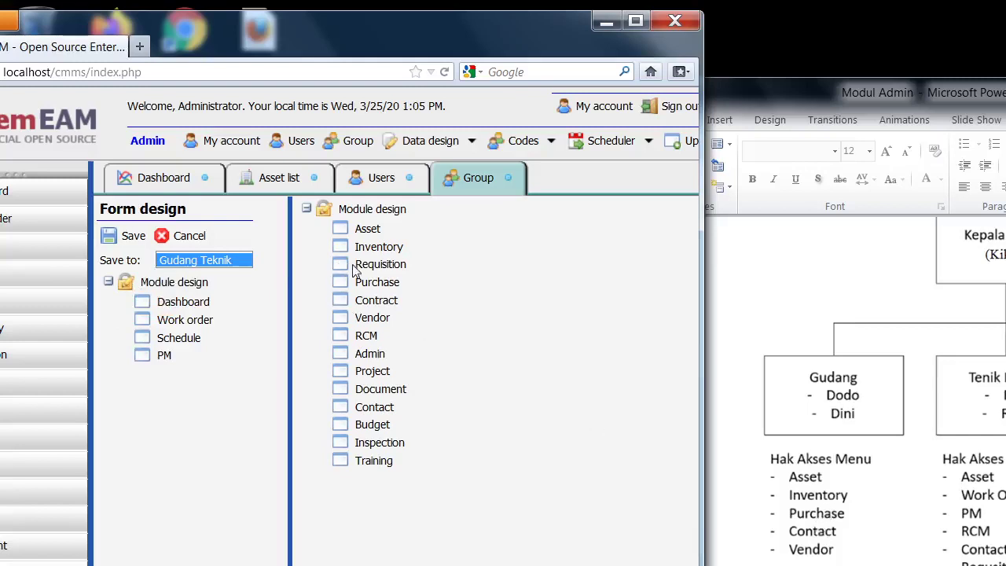
left_click_drag(354, 270, 207, 289)
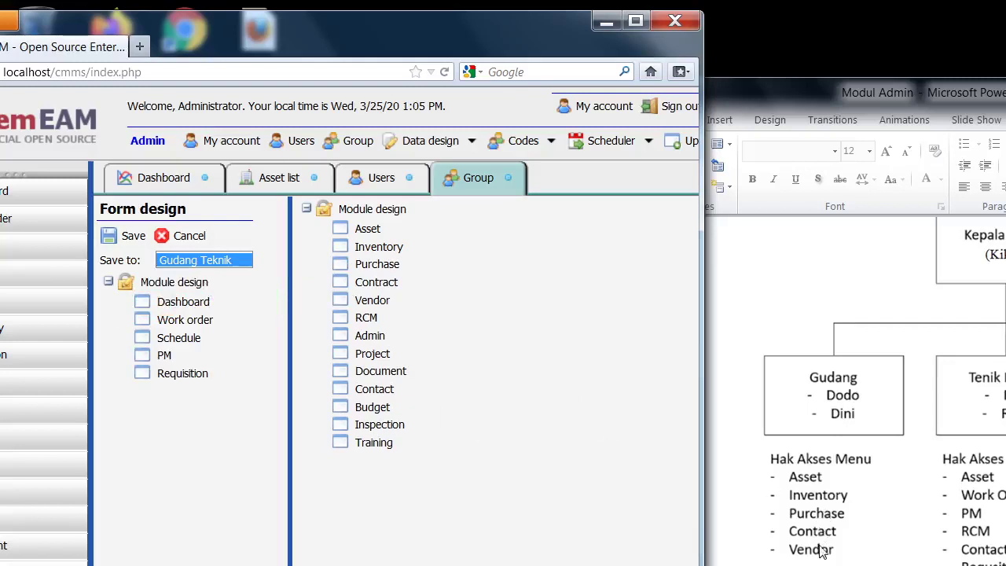
left_click_drag(365, 319, 148, 283)
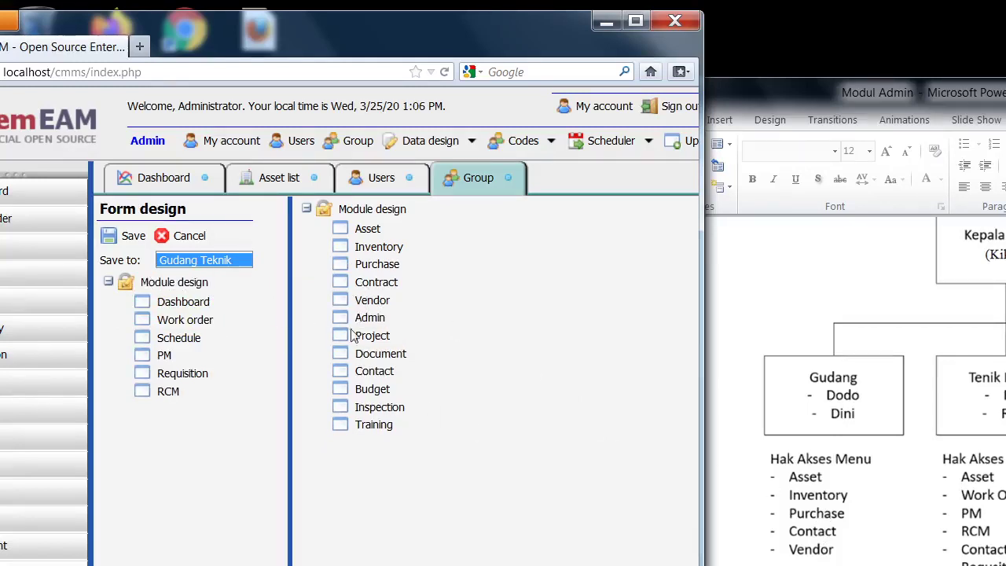
left_click_drag(363, 319, 177, 285)
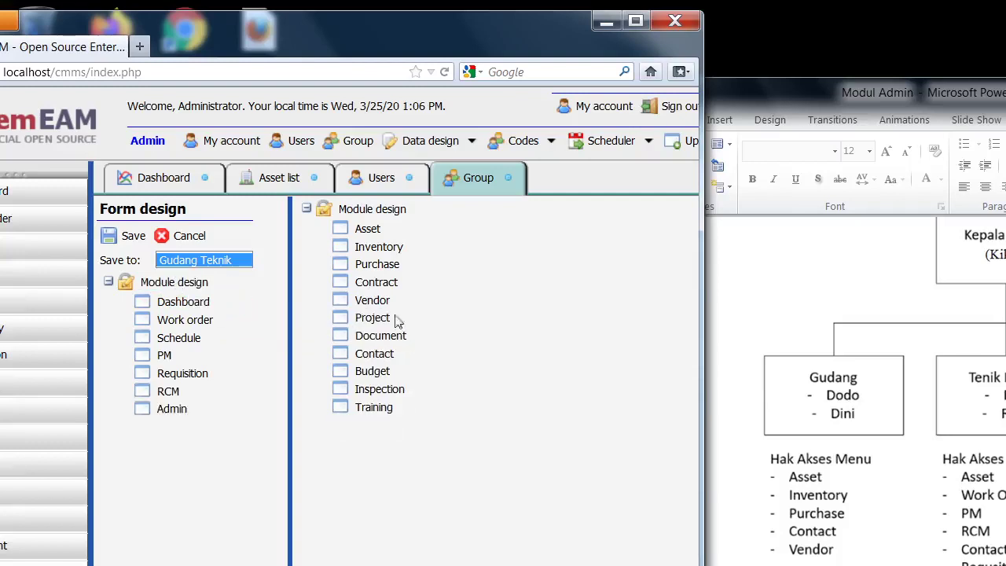
left_click_drag(361, 321, 178, 284)
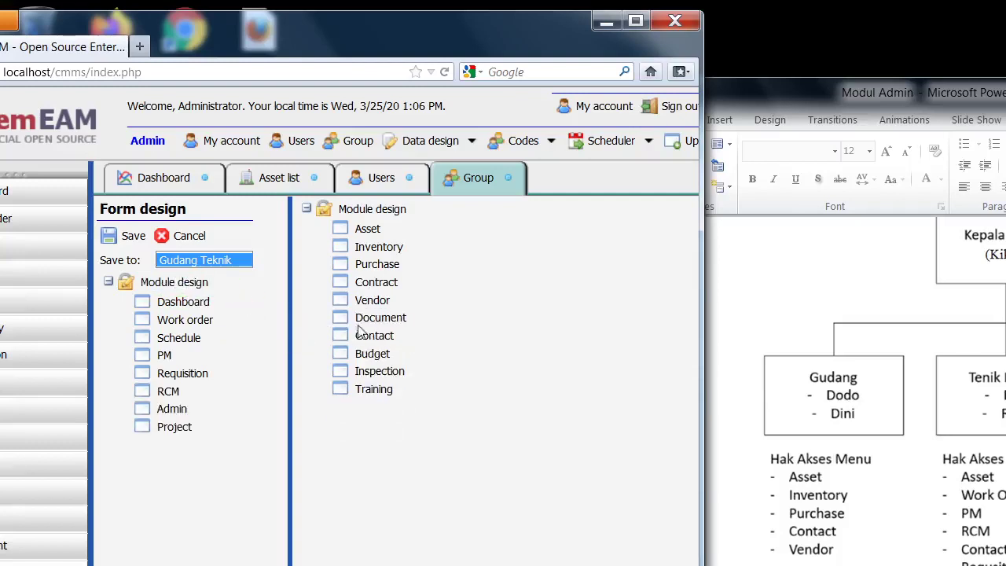
left_click_drag(362, 322, 183, 291)
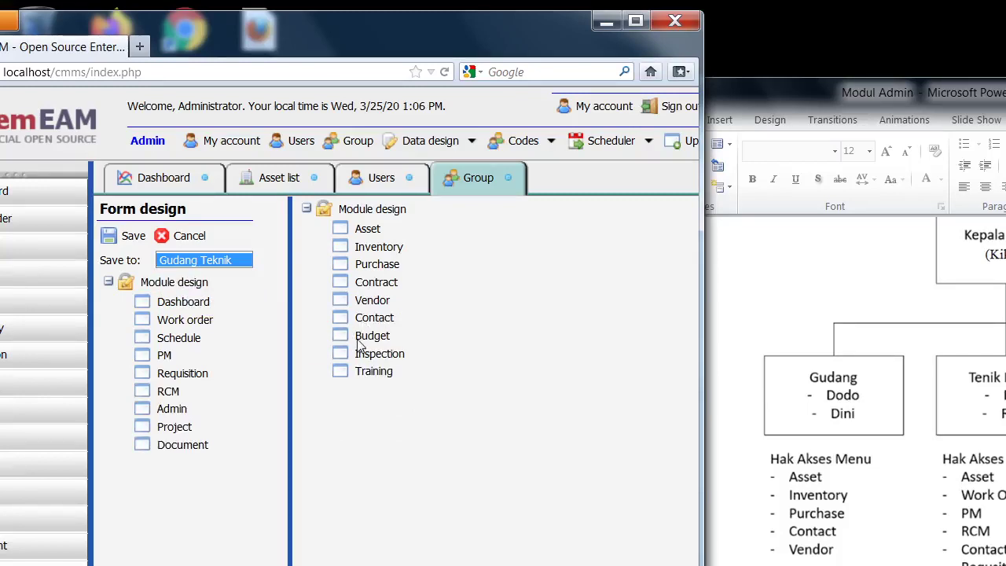
left_click_drag(360, 344, 196, 286)
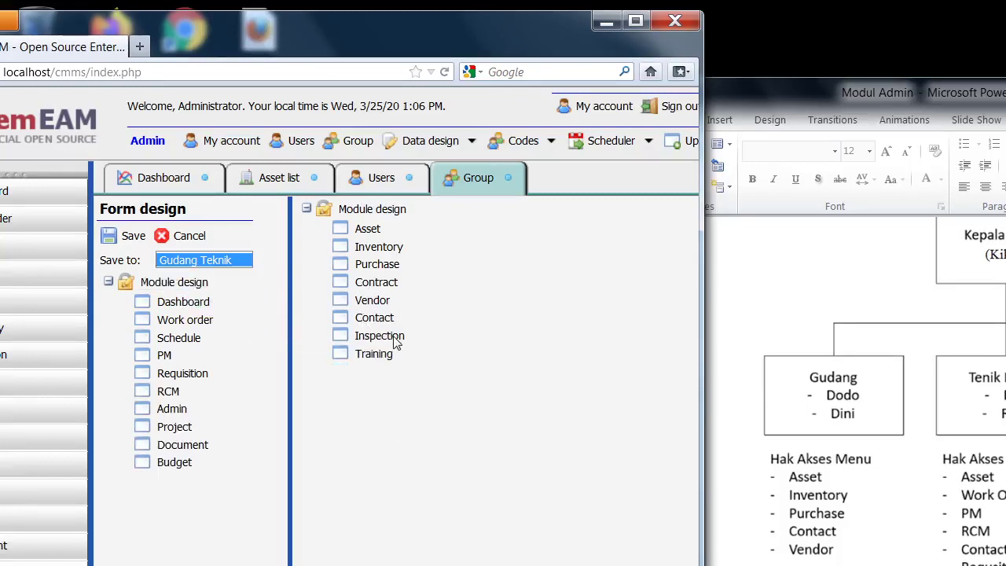
left_click_drag(396, 342, 140, 273)
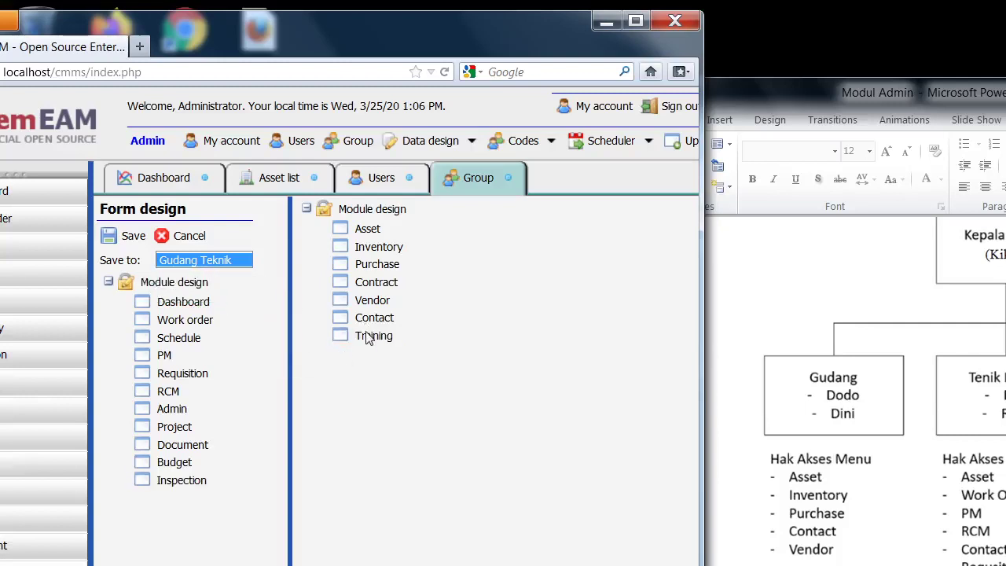
left_click_drag(366, 338, 195, 288)
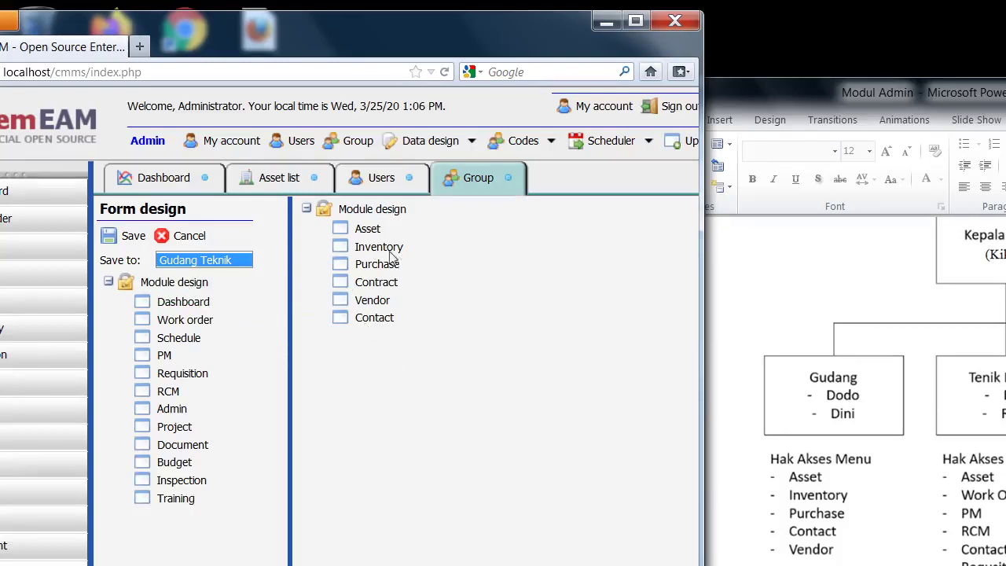
Save Gudang Teknik's module design, return to the group list, and check the slide's Tenik Medik column.
left_click(116, 244)
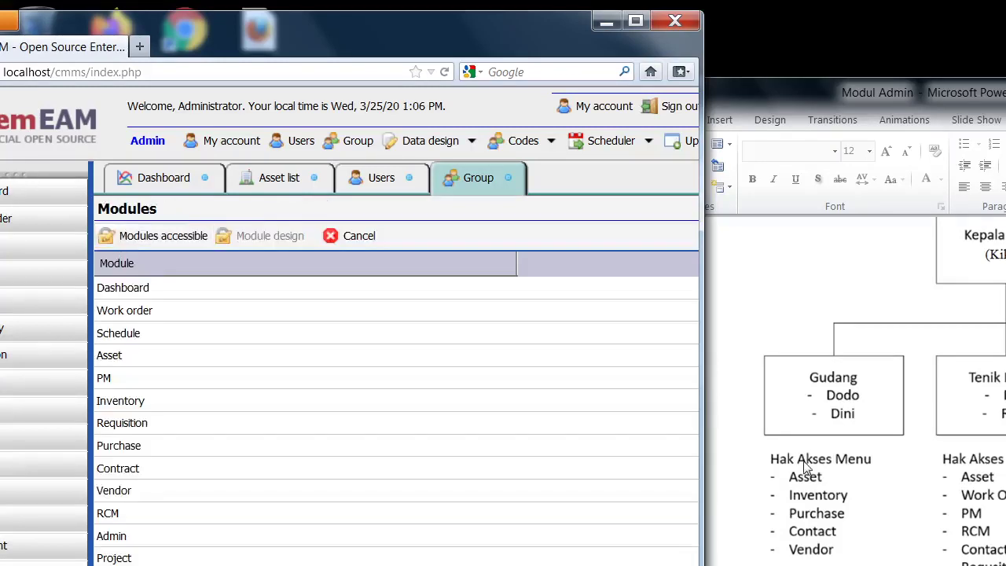
left_click(361, 236)
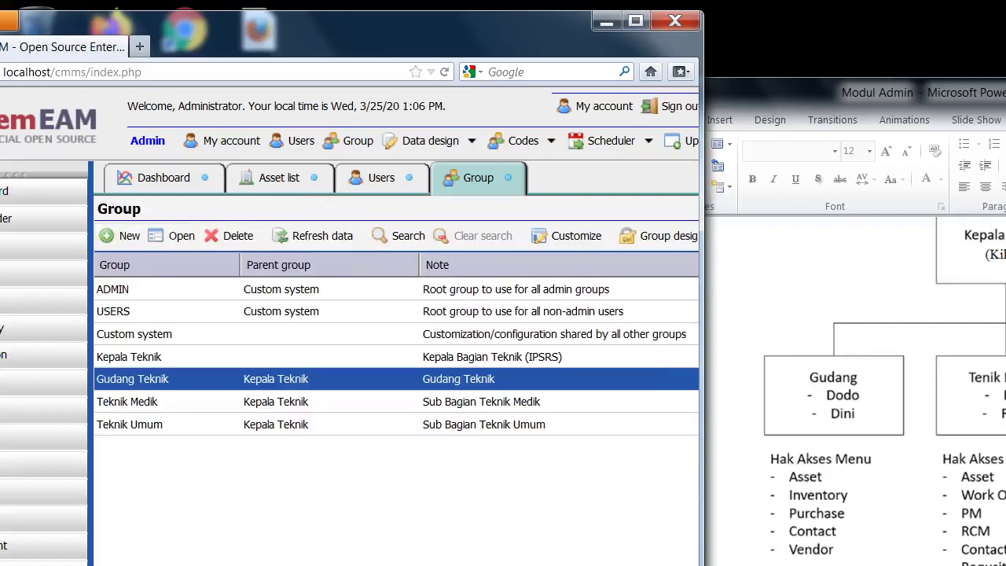
left_click(944, 563)
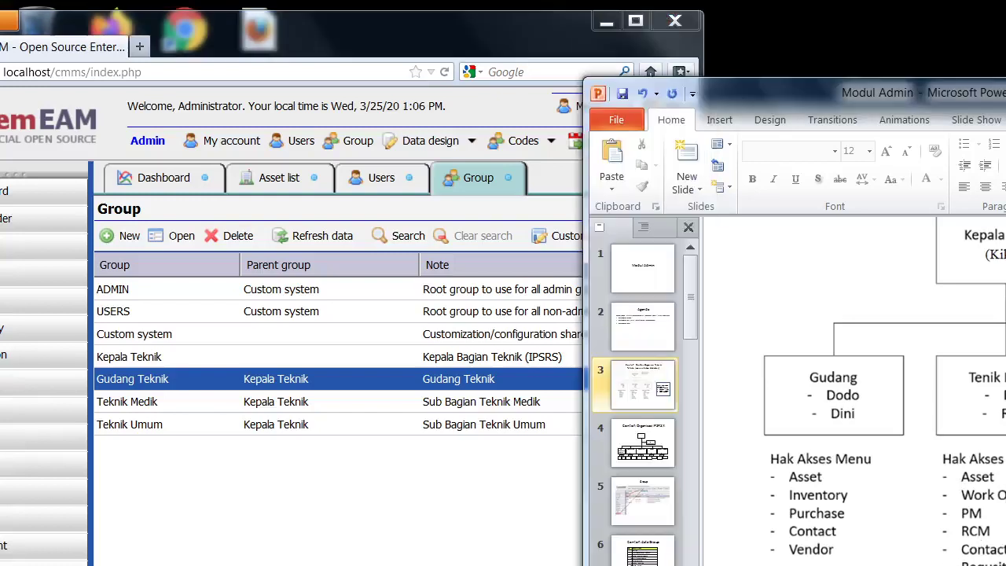
scroll(853, 393, "right", 3)
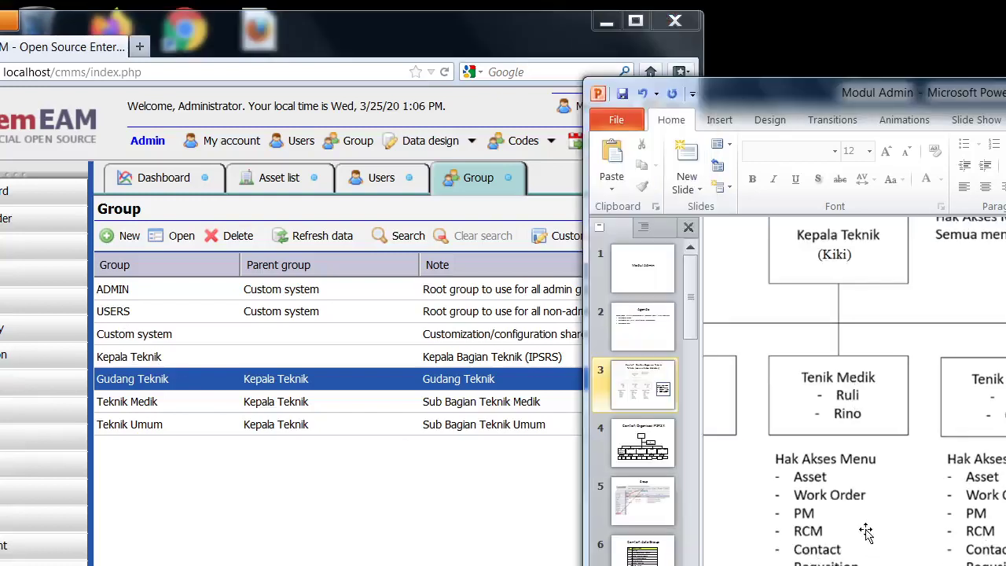
left_click(226, 551)
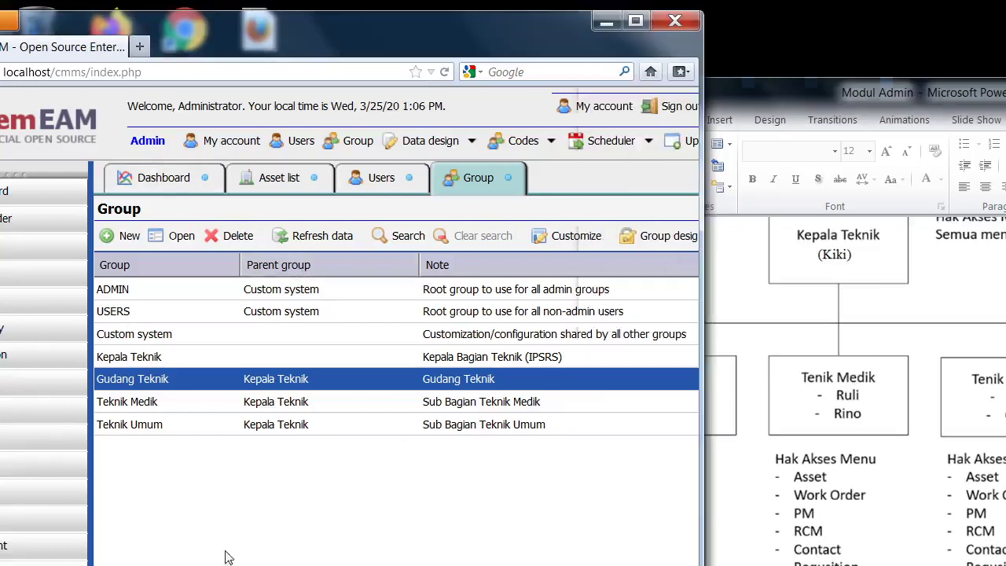
Select the Teknik Medik group and open its module settings.
double_click(131, 410)
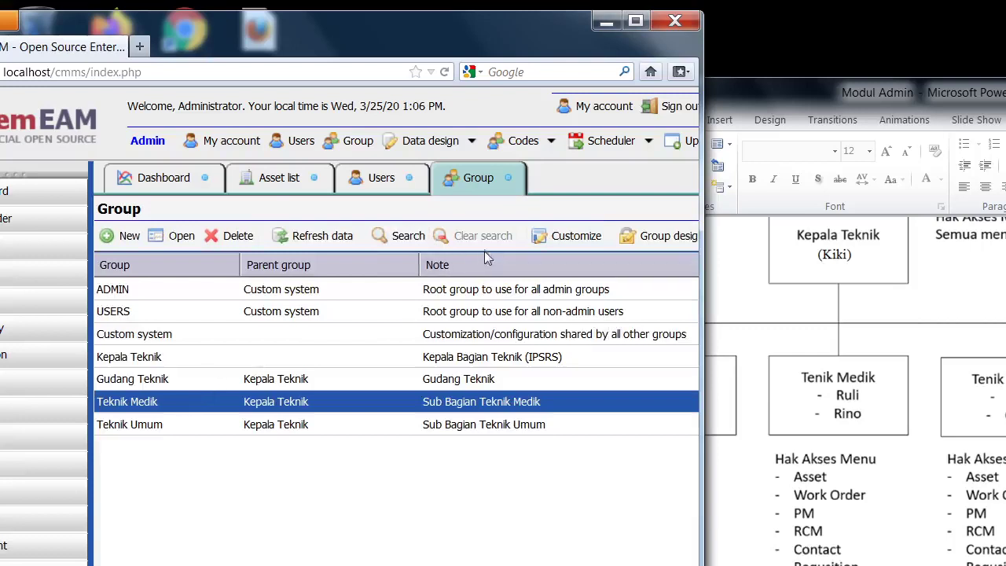
left_click(669, 237)
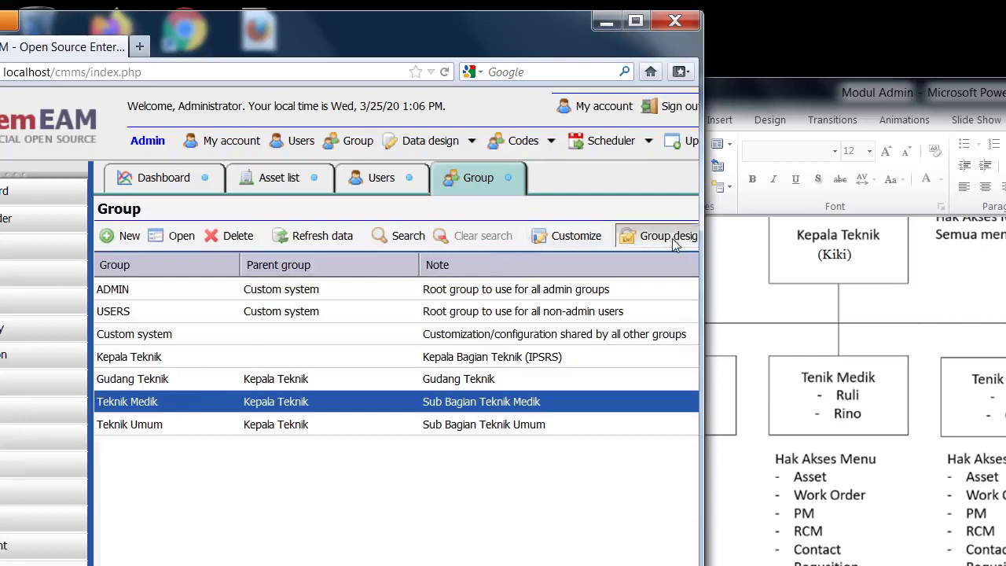
Move Dashboard, Schedule, Inventory, Purchase and Vendor into Teknik Medik's module design.
left_click(139, 245)
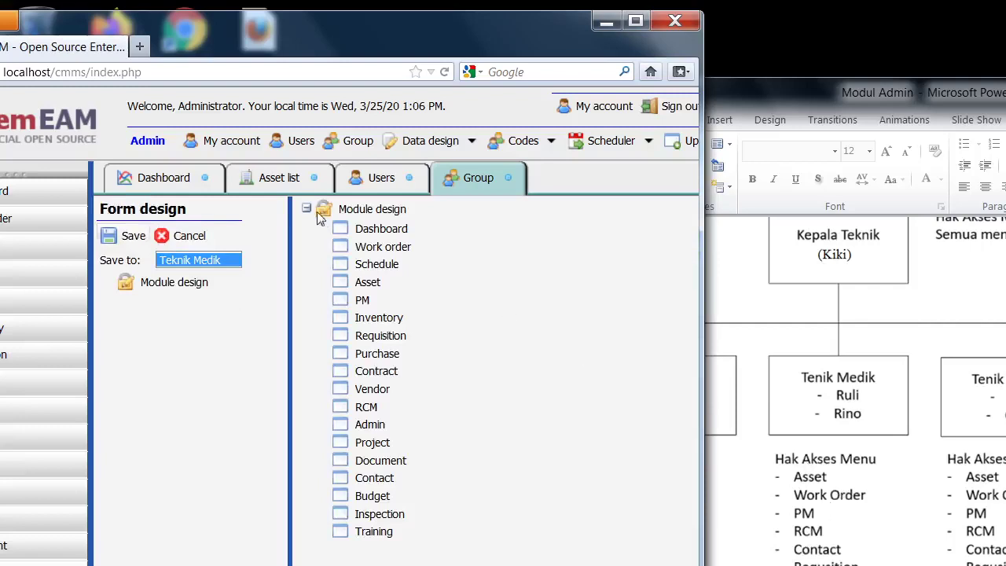
left_click_drag(363, 233, 191, 279)
left_click(109, 282)
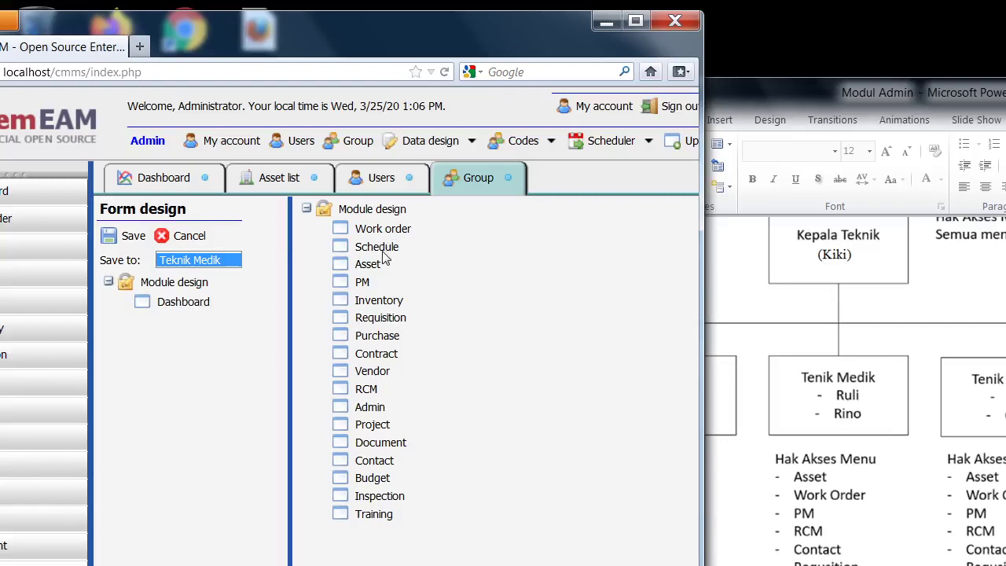
left_click_drag(381, 251, 173, 279)
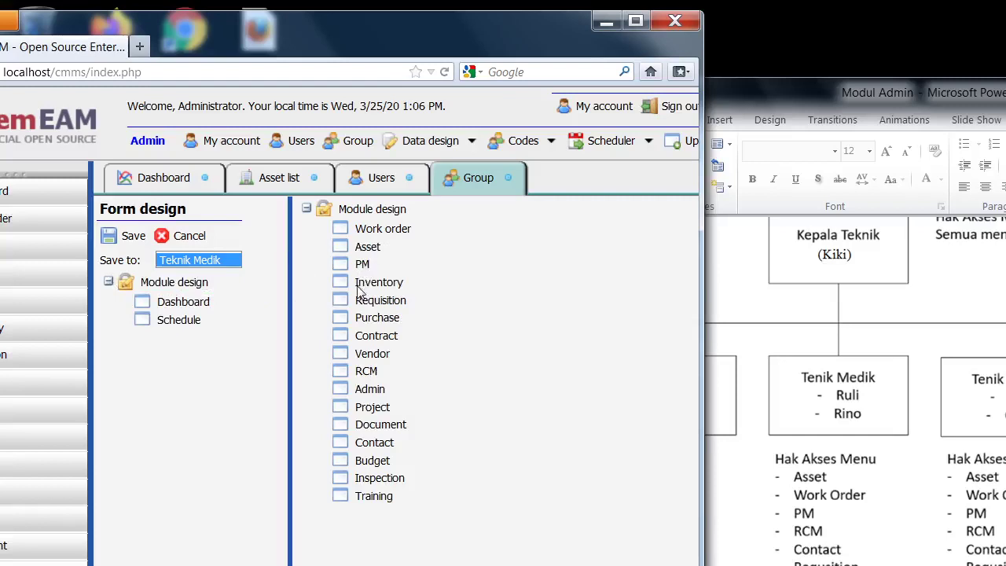
left_click_drag(358, 289, 196, 283)
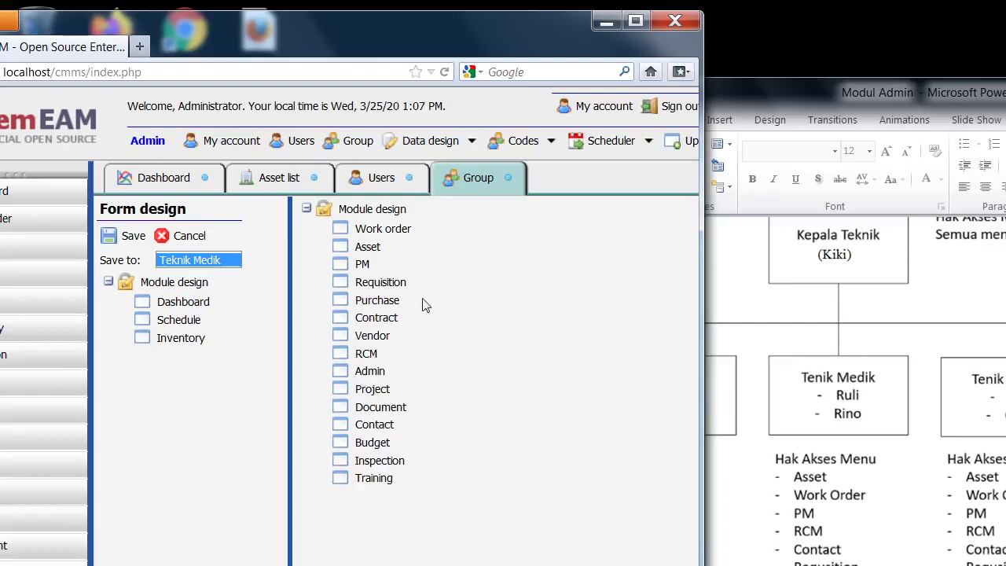
left_click_drag(377, 300, 169, 284)
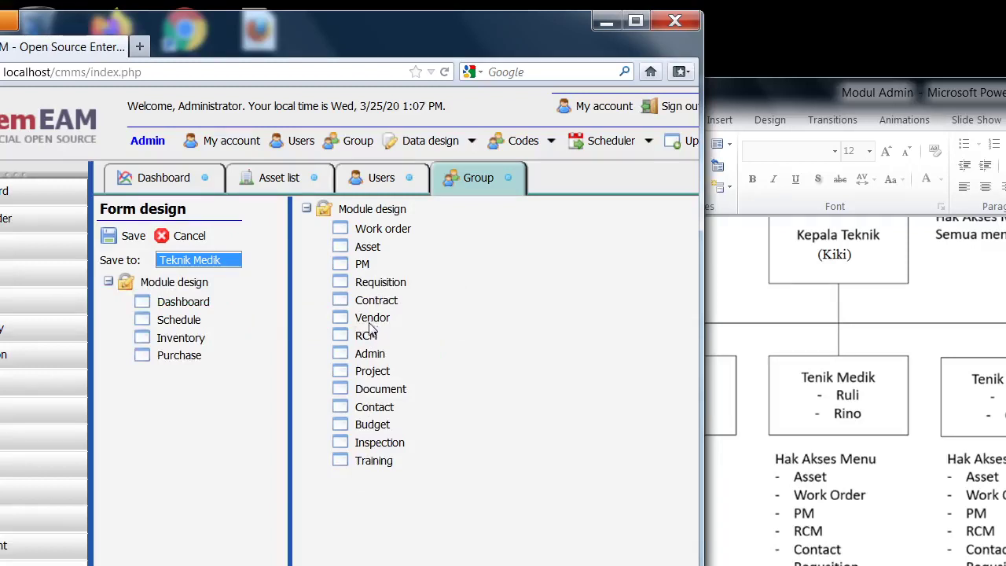
left_click_drag(370, 328, 174, 283)
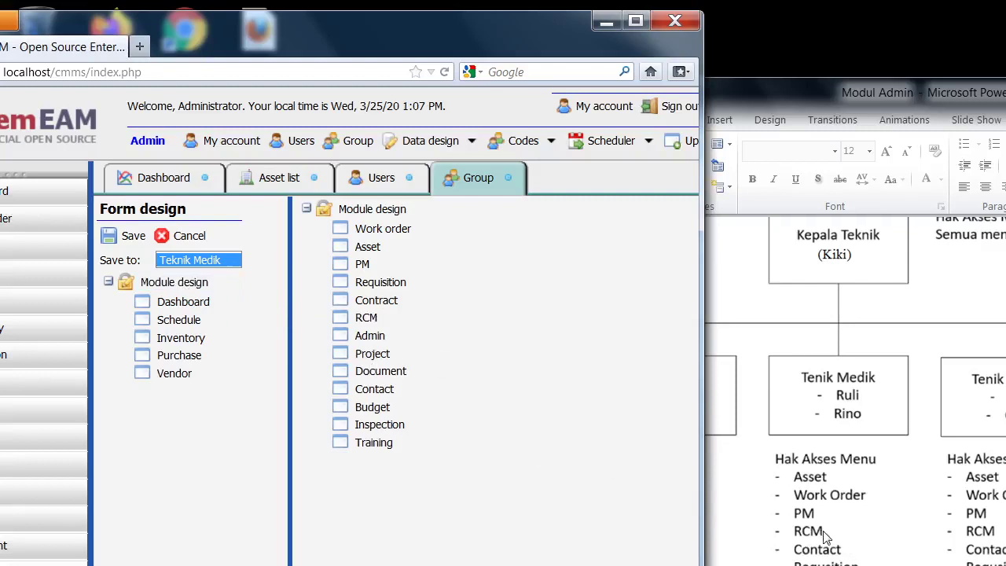
Move Admin, Project, Document, Budget, Inspection and Training into the module design, then save it.
left_click_drag(369, 337, 169, 285)
left_click_drag(365, 338, 140, 283)
left_click_drag(363, 344, 224, 293)
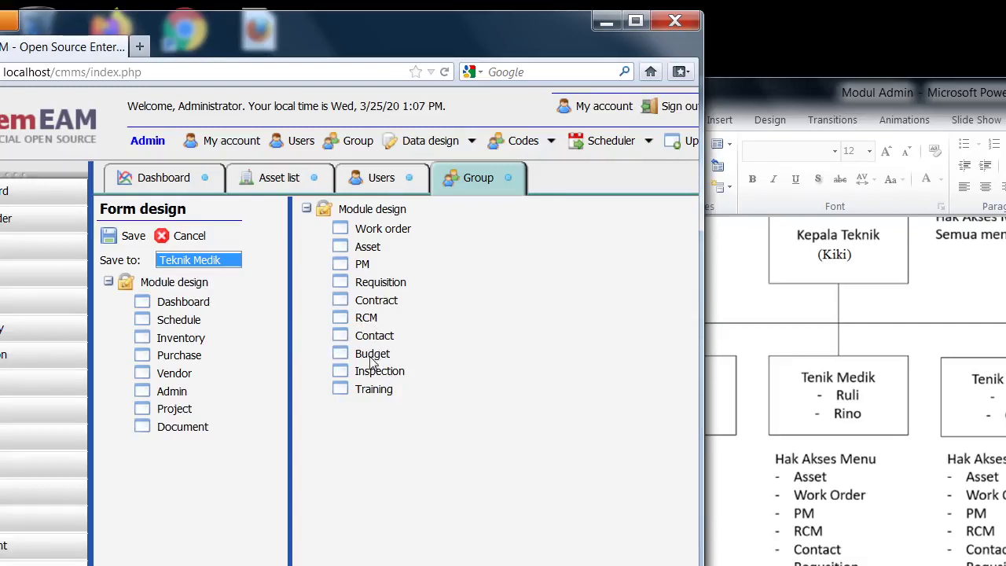
left_click_drag(373, 362, 187, 284)
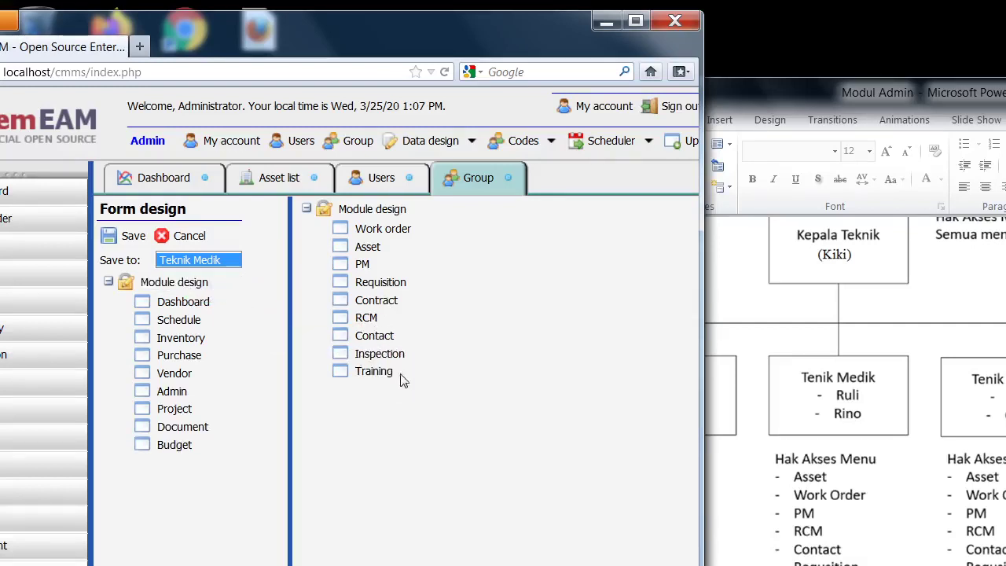
left_click_drag(393, 360, 150, 290)
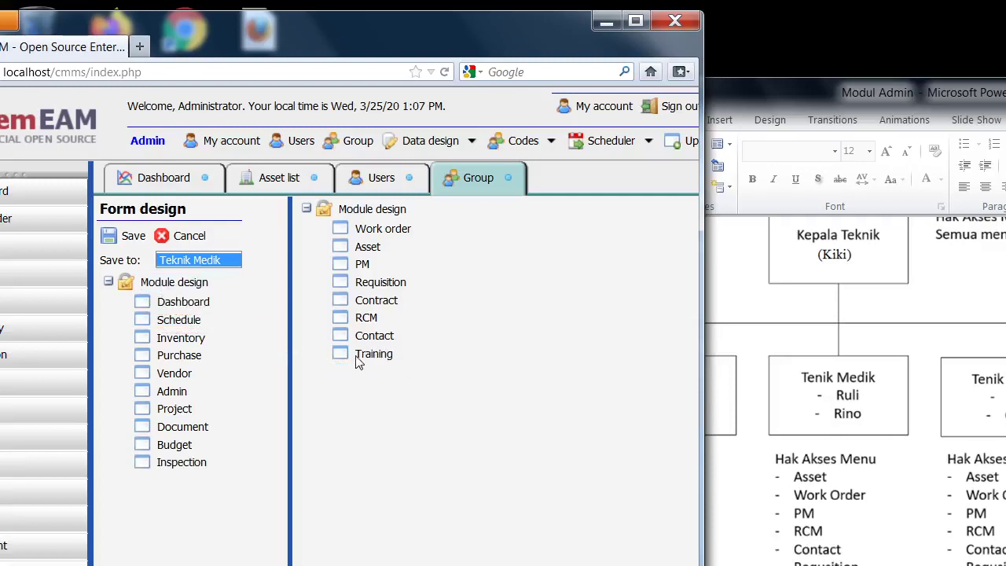
left_click_drag(358, 361, 176, 277)
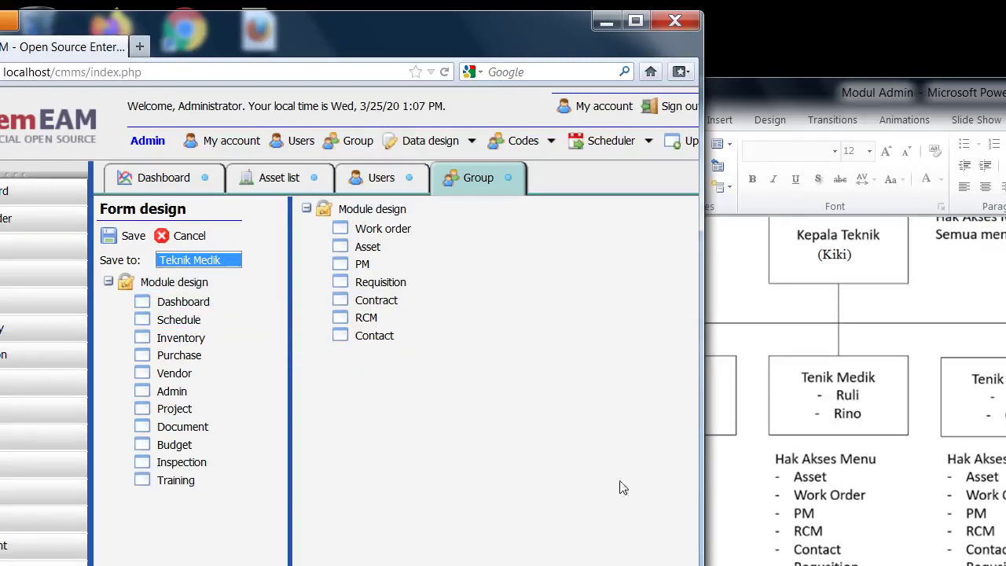
left_click(115, 240)
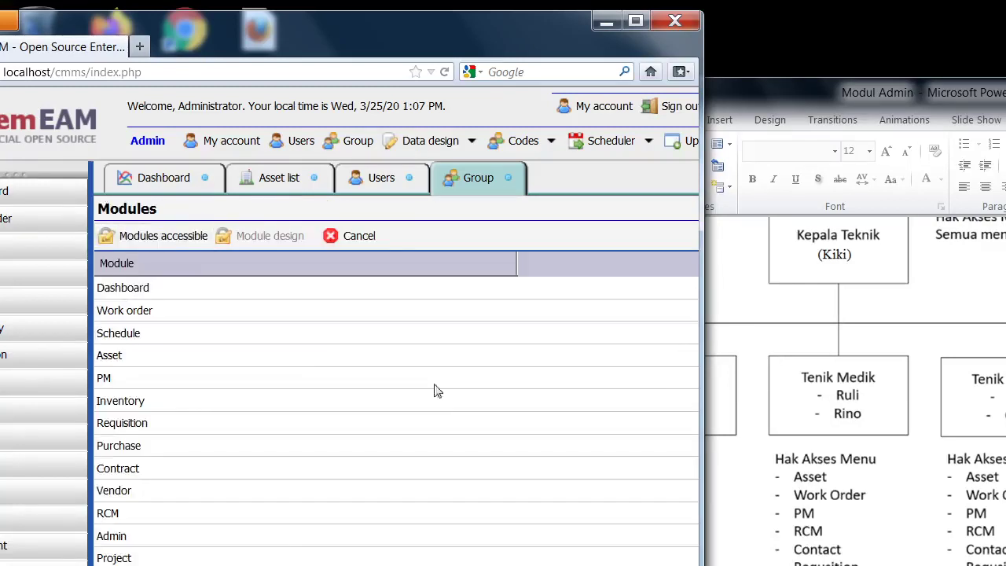
Return to the group list and open the Teknik Umum group's module settings.
left_click(334, 236)
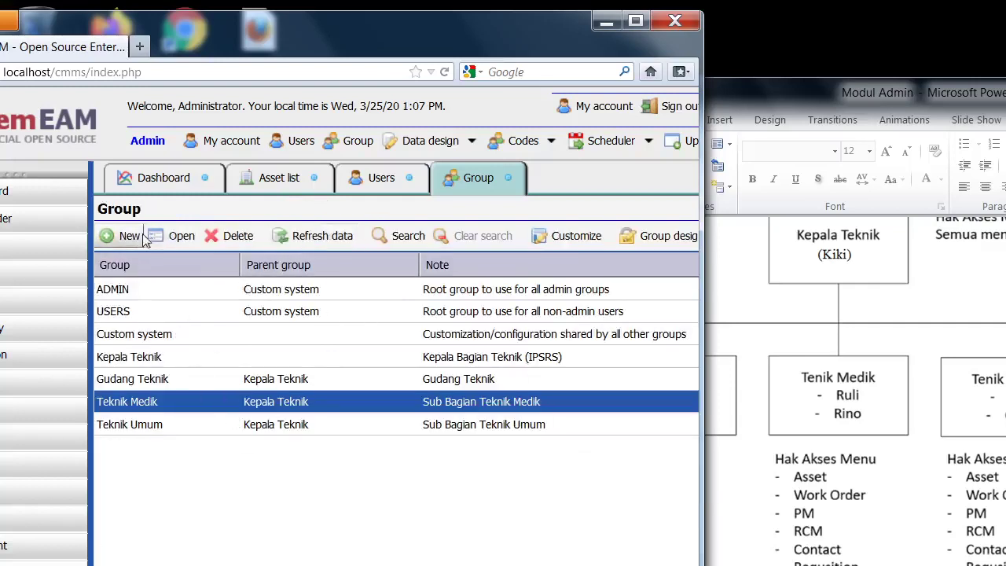
left_click(133, 424)
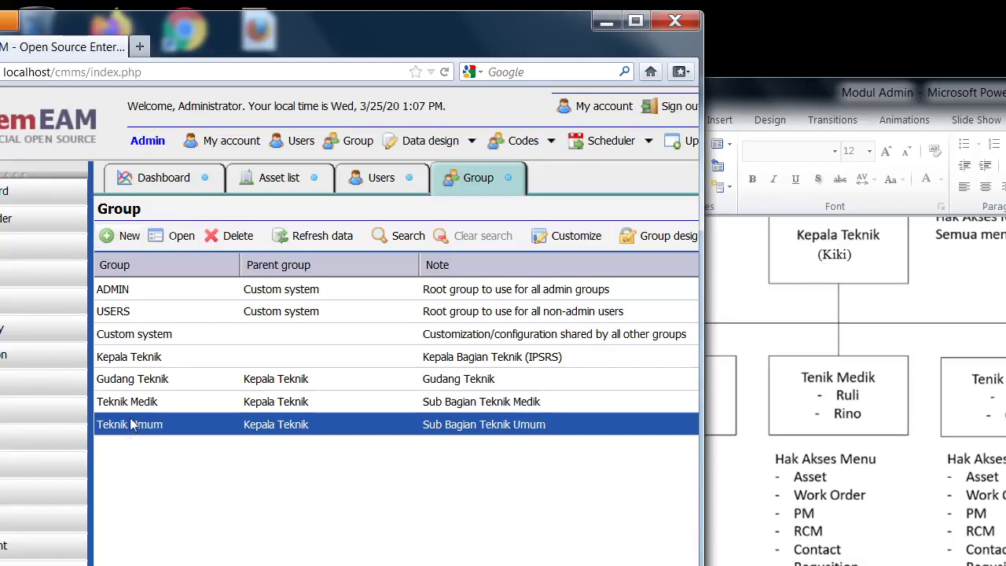
left_click(644, 235)
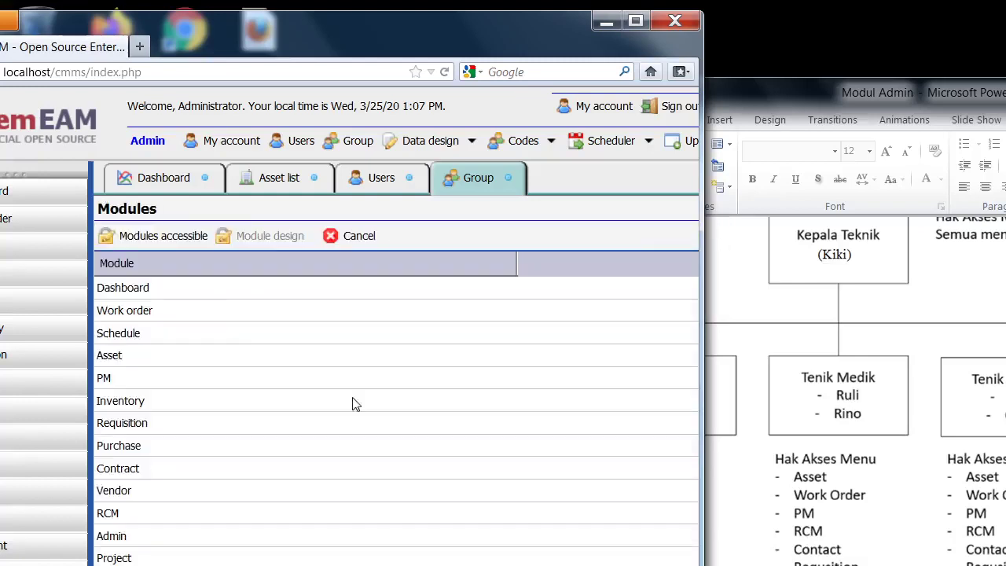
Move Dashboard, Schedule, Inventory, Purchase and Vendor into Teknik Umum's module design.
left_click(166, 236)
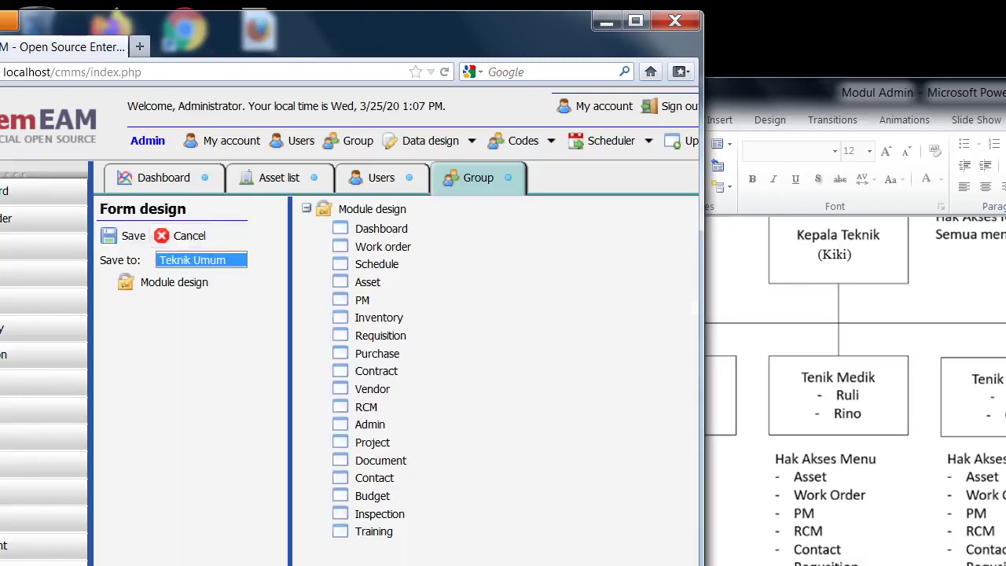
left_click_drag(350, 232, 151, 285)
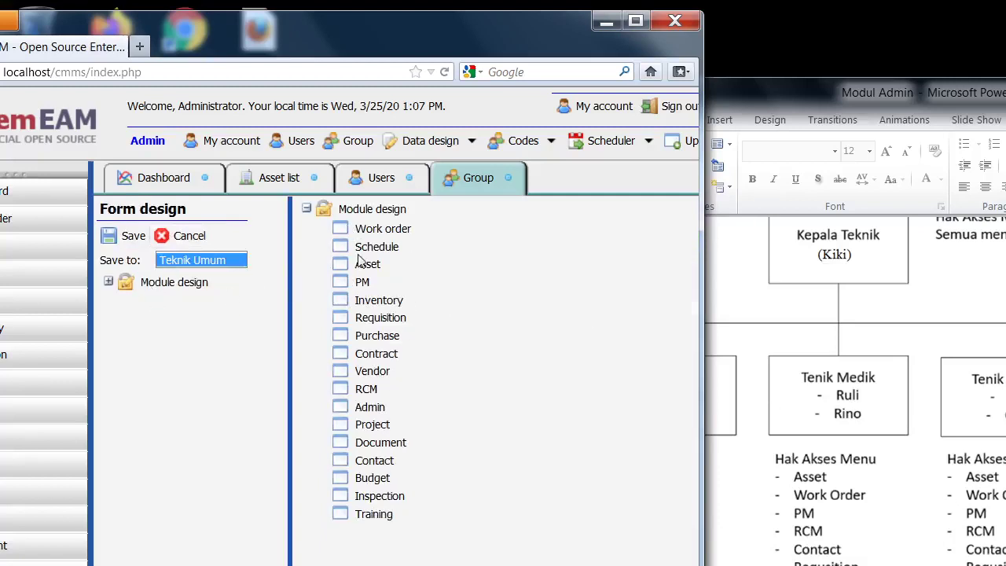
left_click_drag(355, 252, 163, 285)
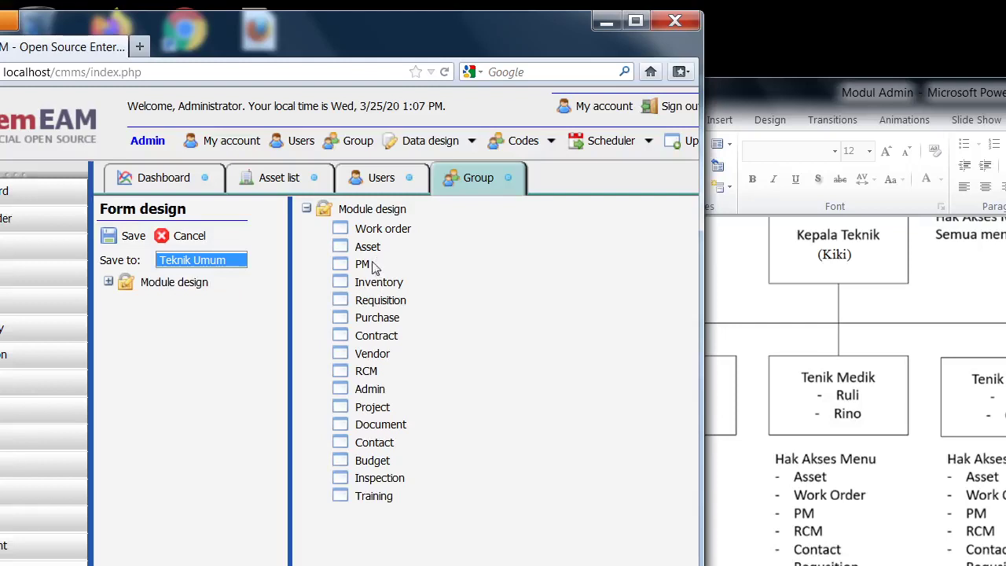
left_click_drag(376, 285, 148, 283)
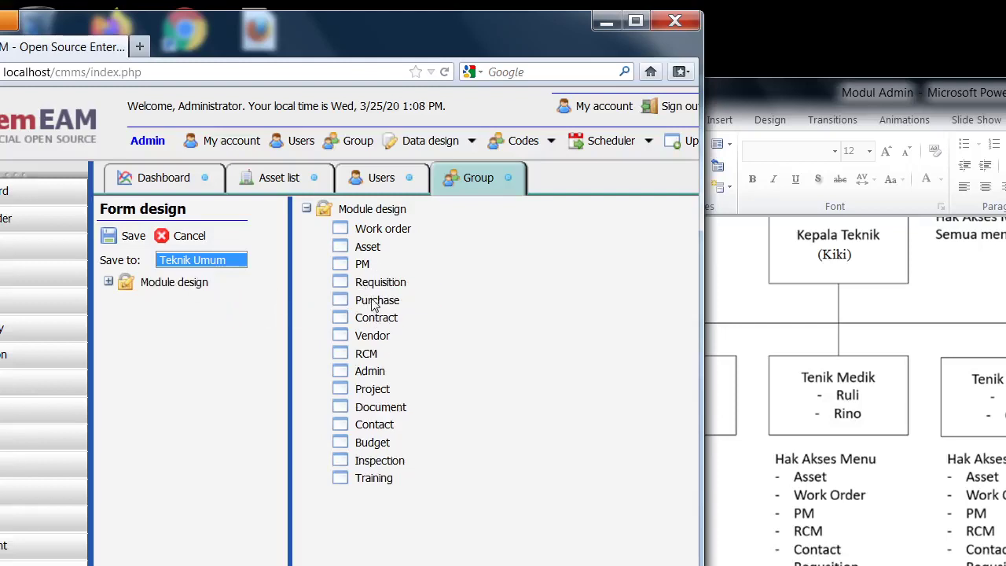
left_click_drag(374, 305, 145, 279)
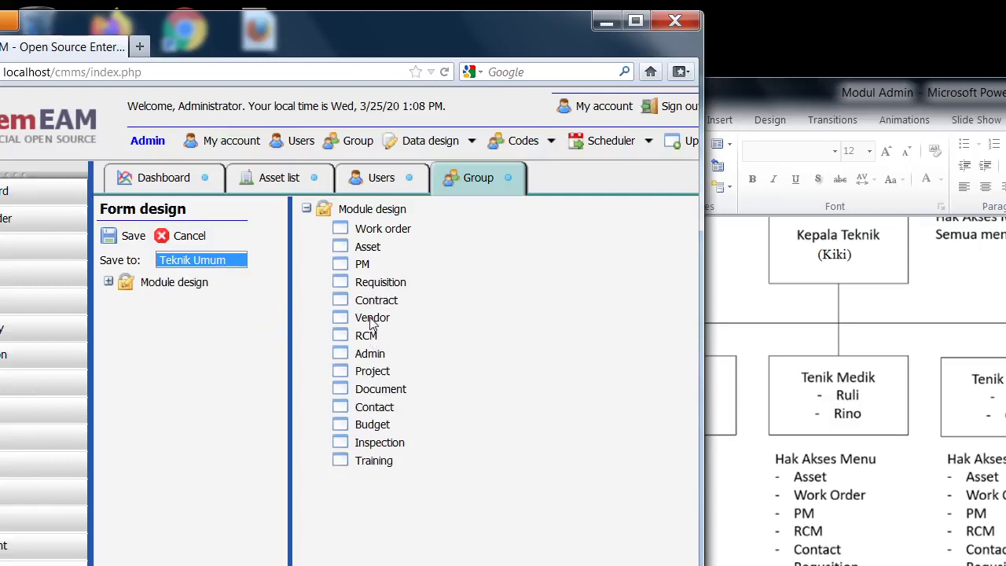
left_click_drag(372, 322, 154, 282)
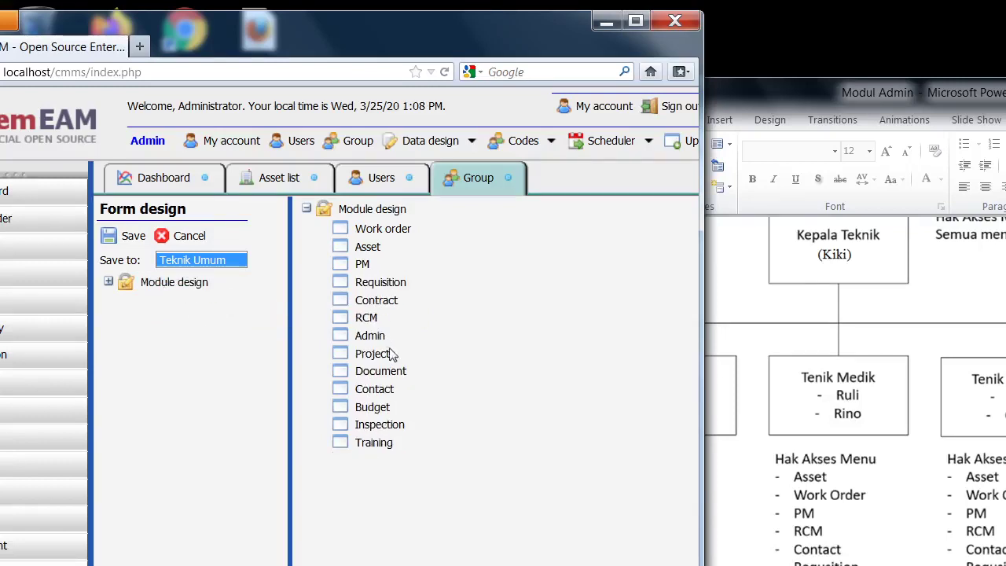
Move Admin, Project, Document, Budget, Inspection and Training into the design, save, and return to groups.
left_click_drag(376, 339, 170, 289)
left_click_drag(364, 343, 155, 285)
left_click_drag(384, 339, 151, 288)
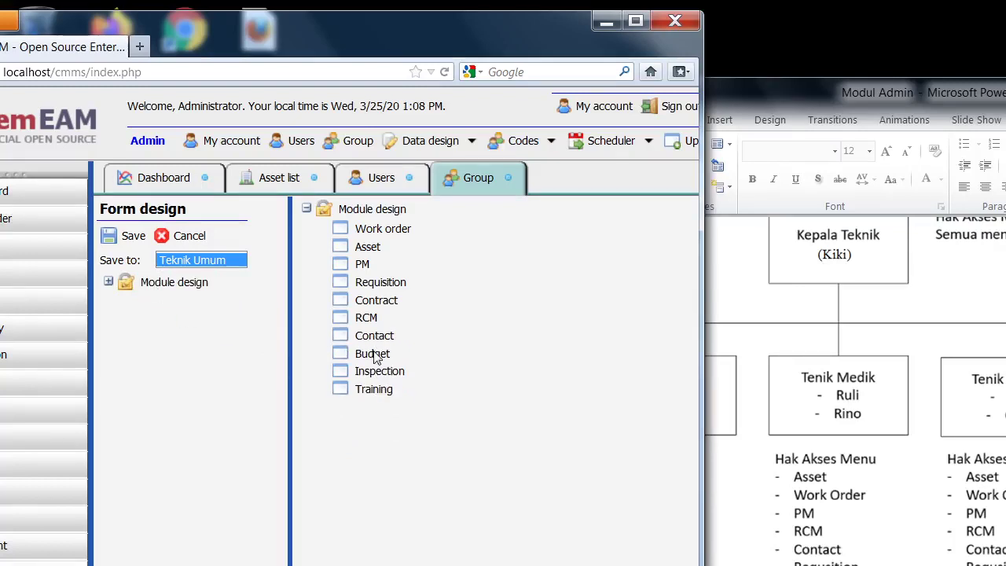
left_click_drag(371, 358, 215, 290)
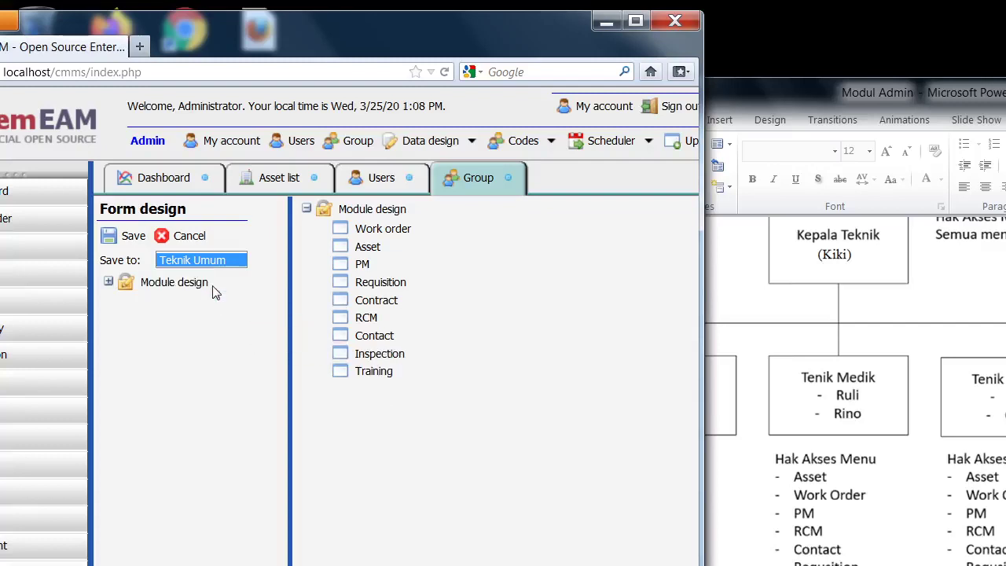
left_click_drag(395, 359, 206, 290)
left_click_drag(369, 359, 192, 282)
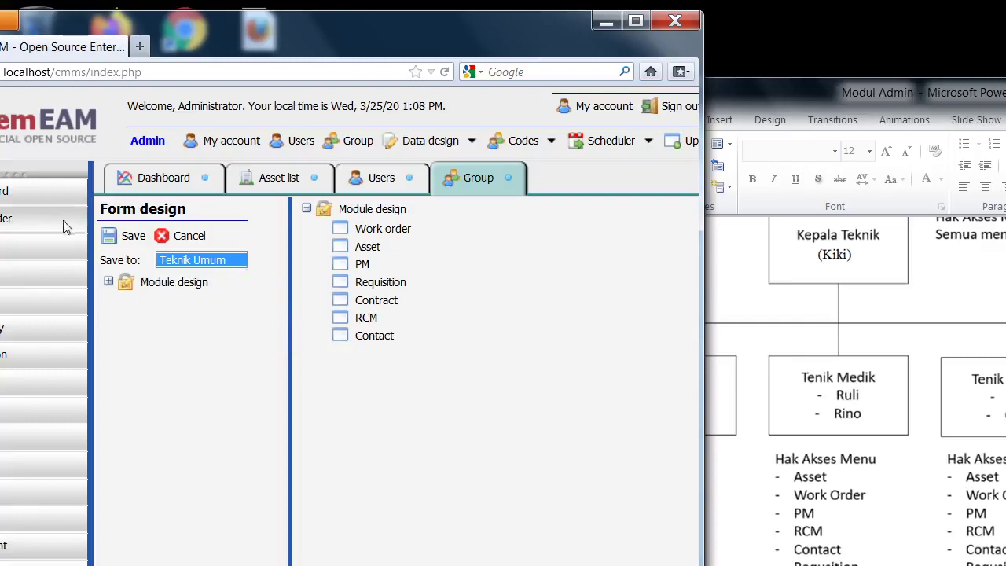
left_click(132, 236)
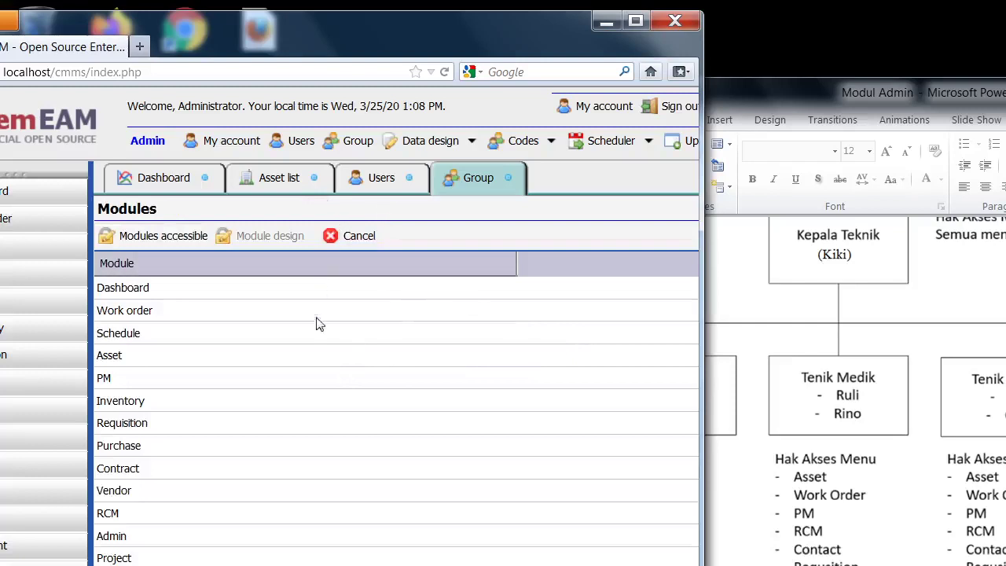
left_click(356, 236)
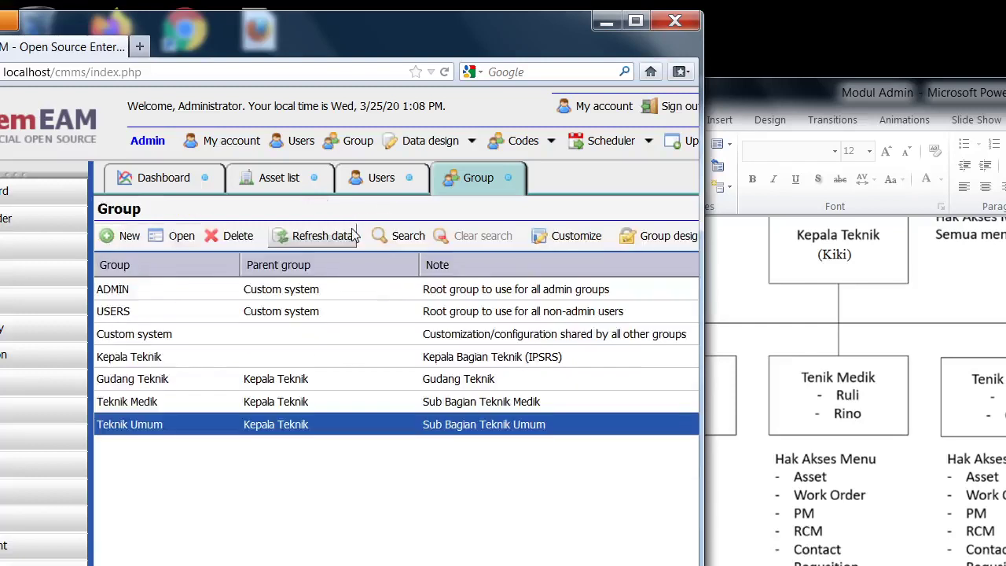
Minimize the PowerPoint slides and bring the CMMS folder window forward.
left_click(948, 537)
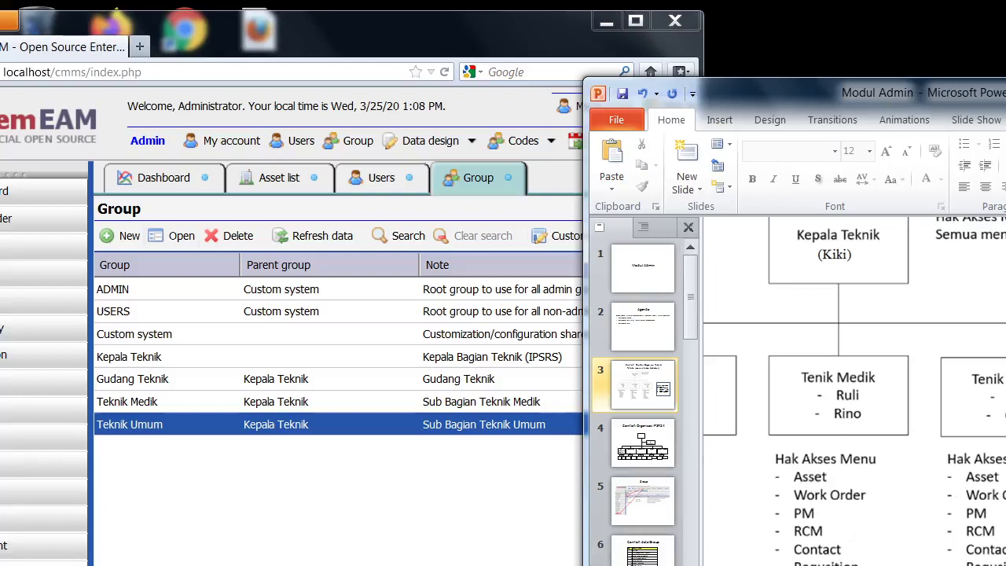
left_click_drag(1005, 91, 806, 194)
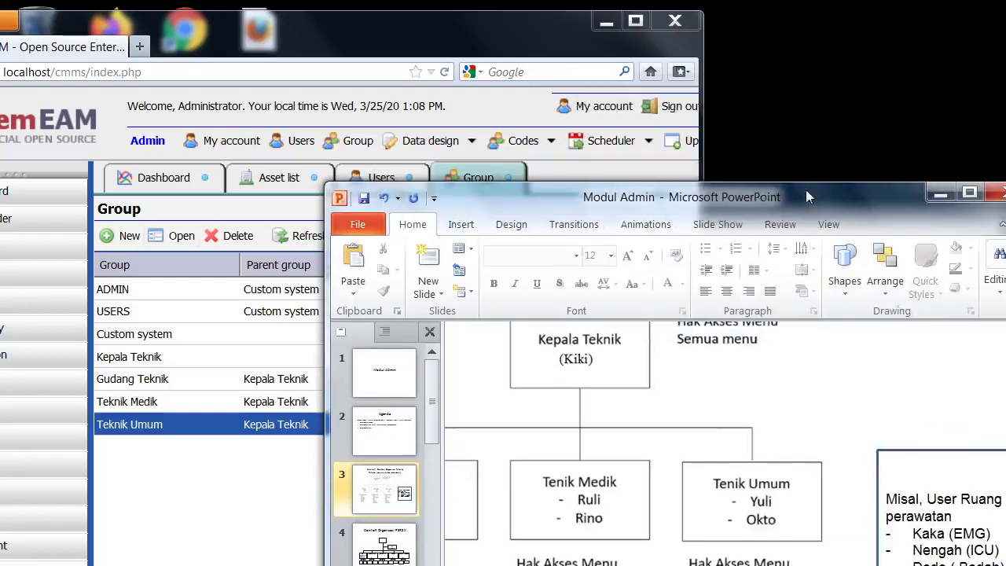
left_click(941, 194)
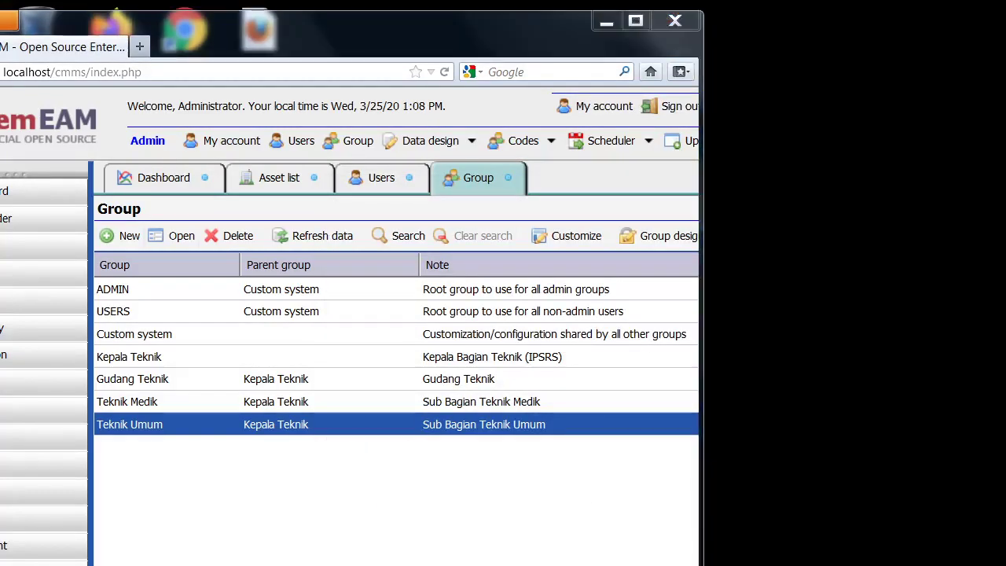
mouse_move(216, 516)
left_click(298, 522)
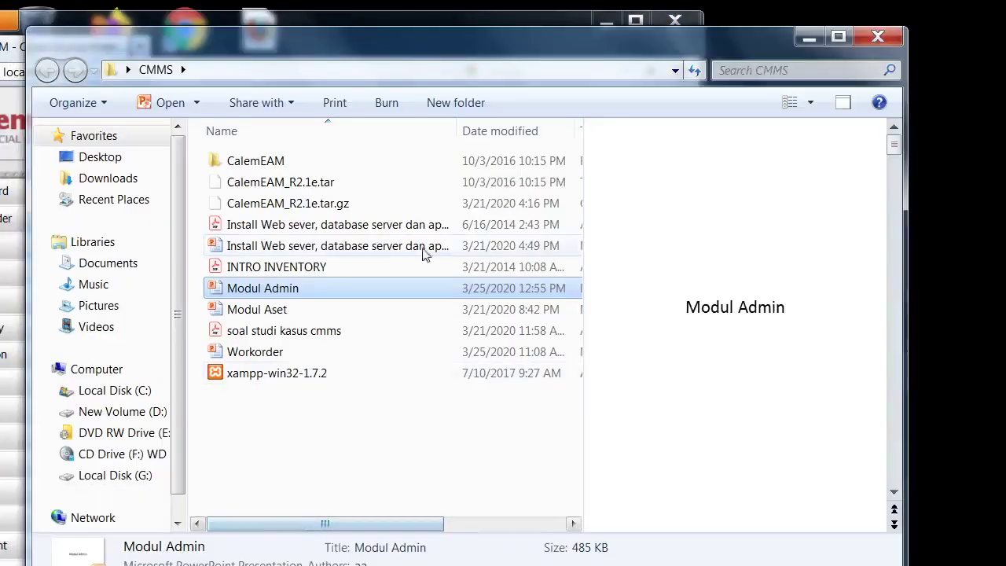
Open the soal studi kasus cmms PDF and scroll through its org chart to check menu access.
double_click(285, 334)
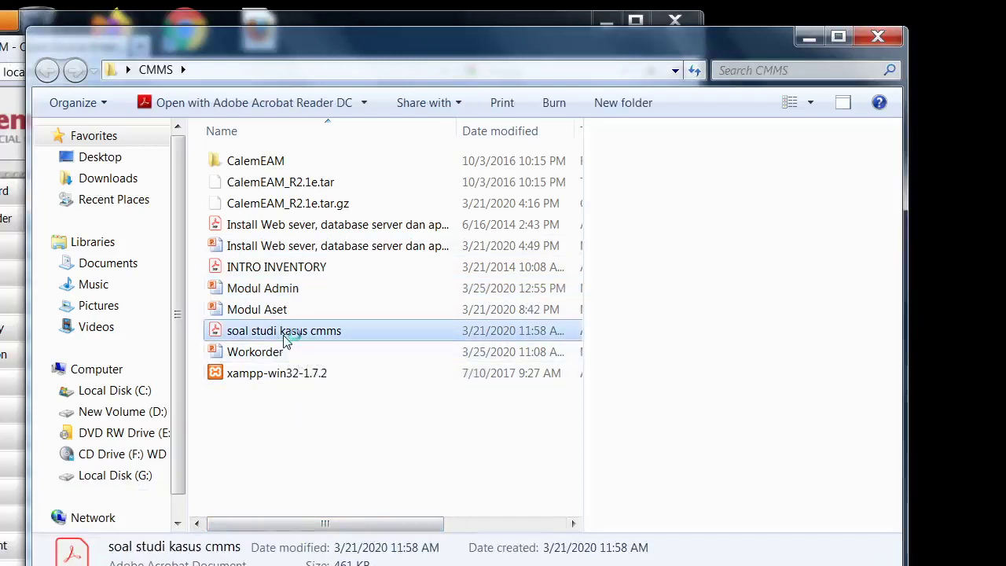
scroll(699, 539, "down", 10)
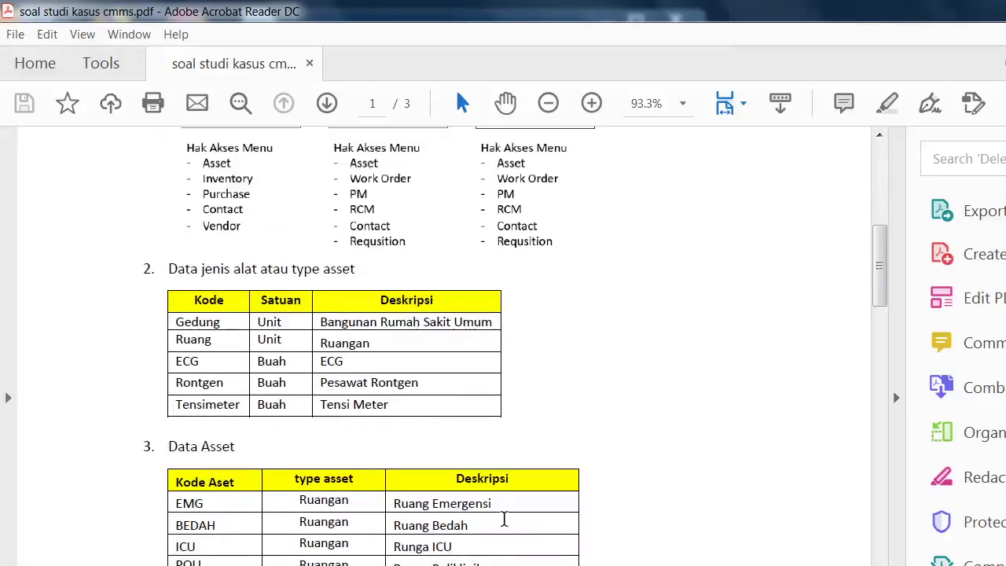
scroll(505, 523, "down", 3)
scroll(505, 526, "up", 4)
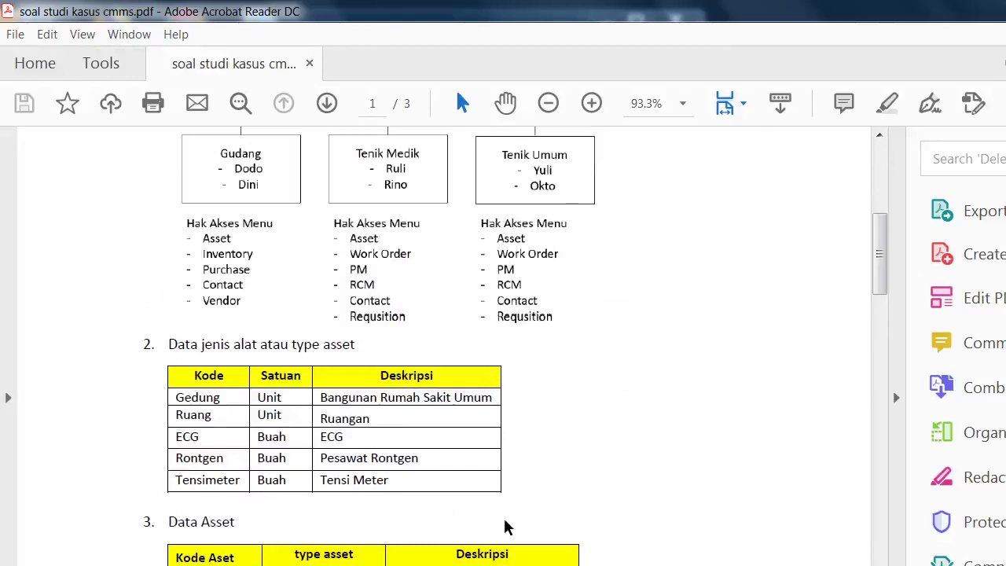
scroll(505, 527, "down", 10)
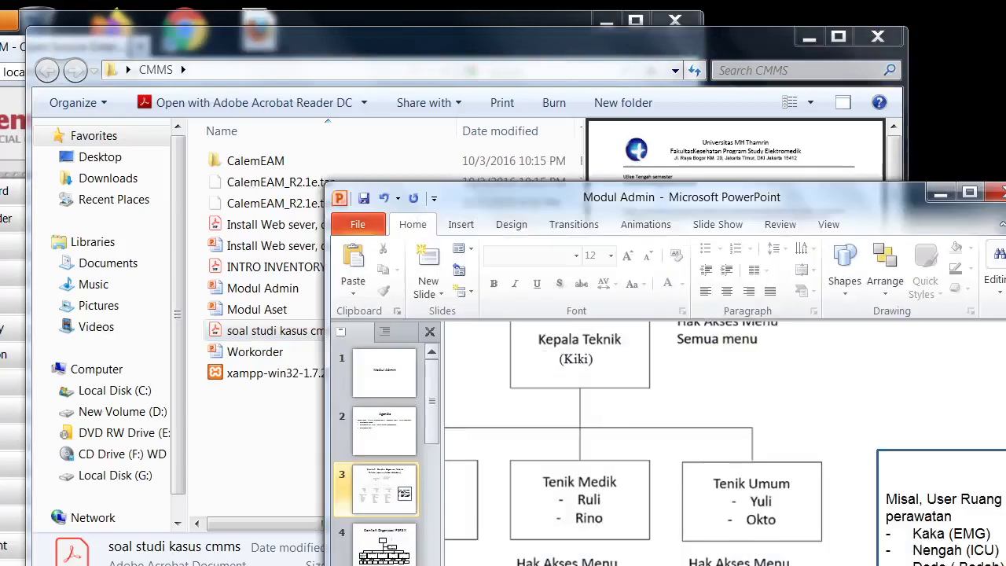
scroll(658, 527, "down", 3)
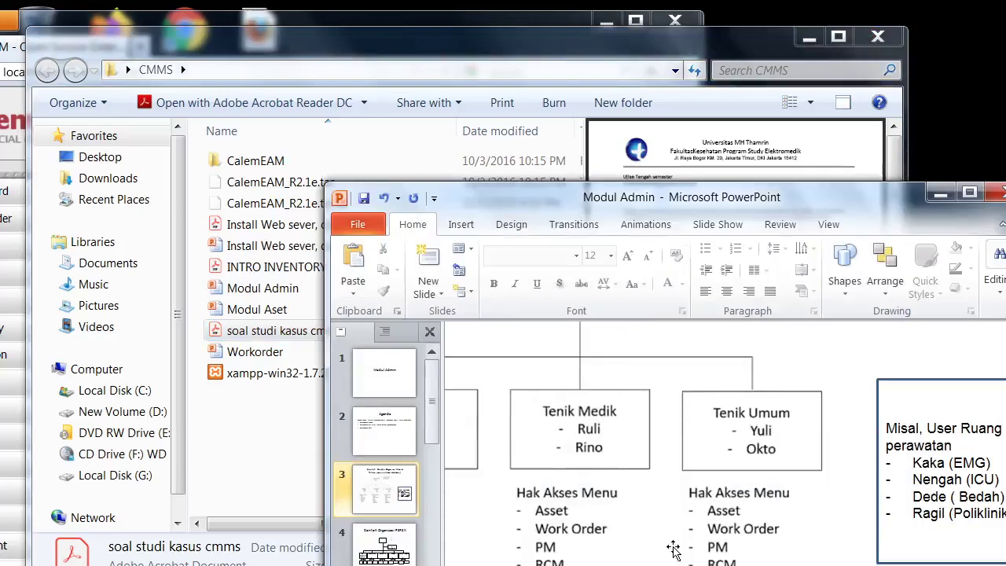
Close the CMMS folder window and bring the CalemEAM browser forward, maximized.
left_click_drag(595, 206, 778, 93)
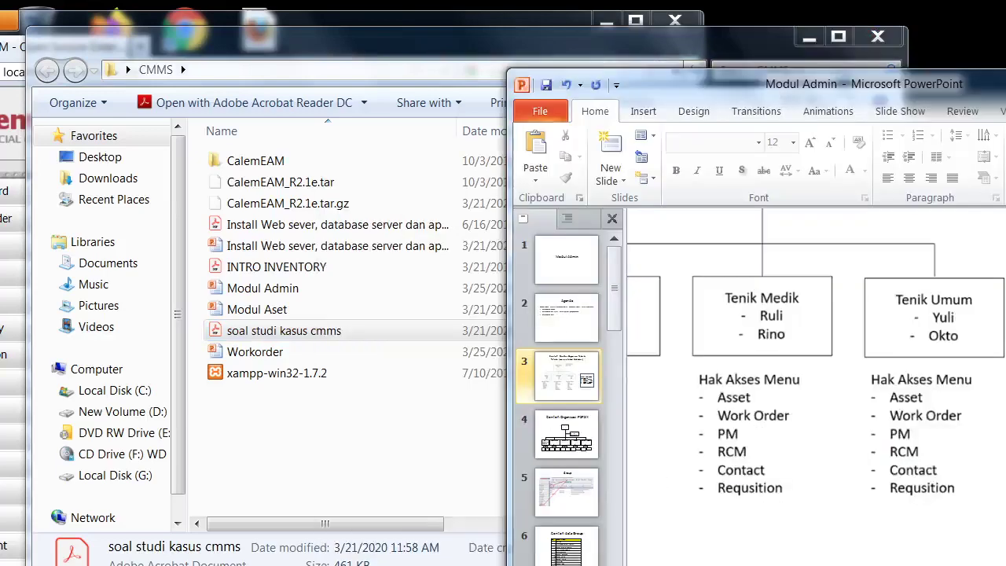
scroll(816, 385, "left", 3)
scroll(782, 532, "up", 3)
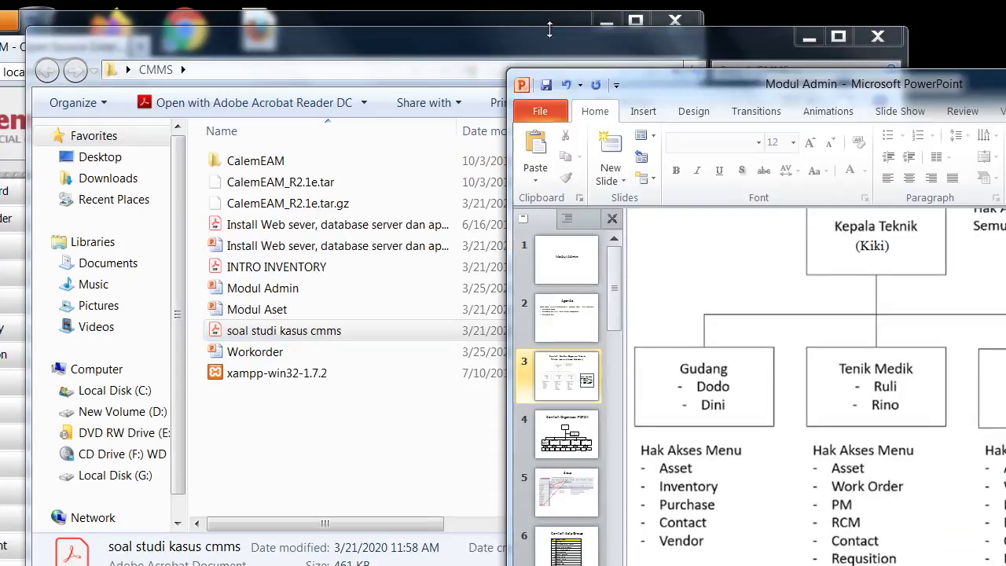
left_click(878, 37)
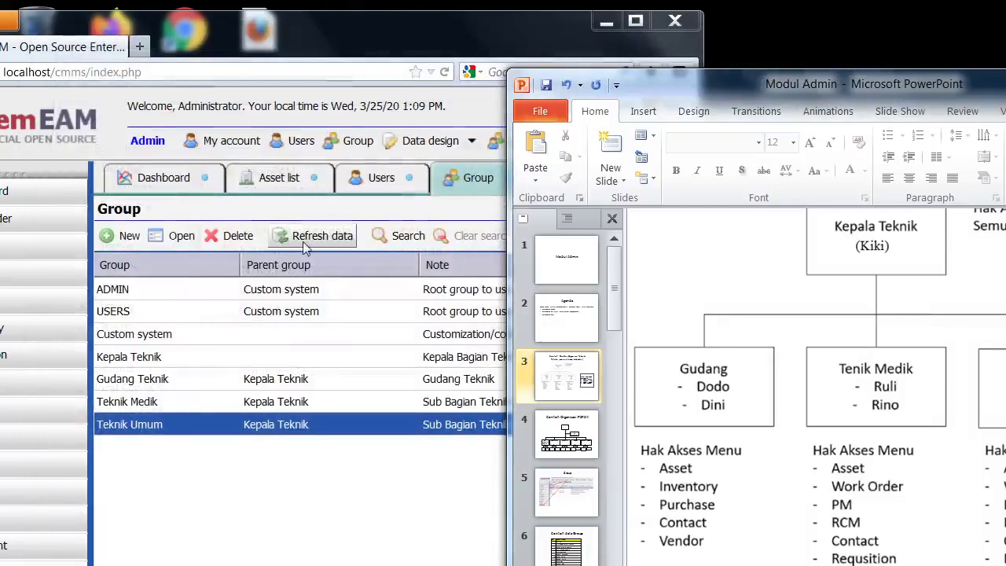
left_click(405, 22)
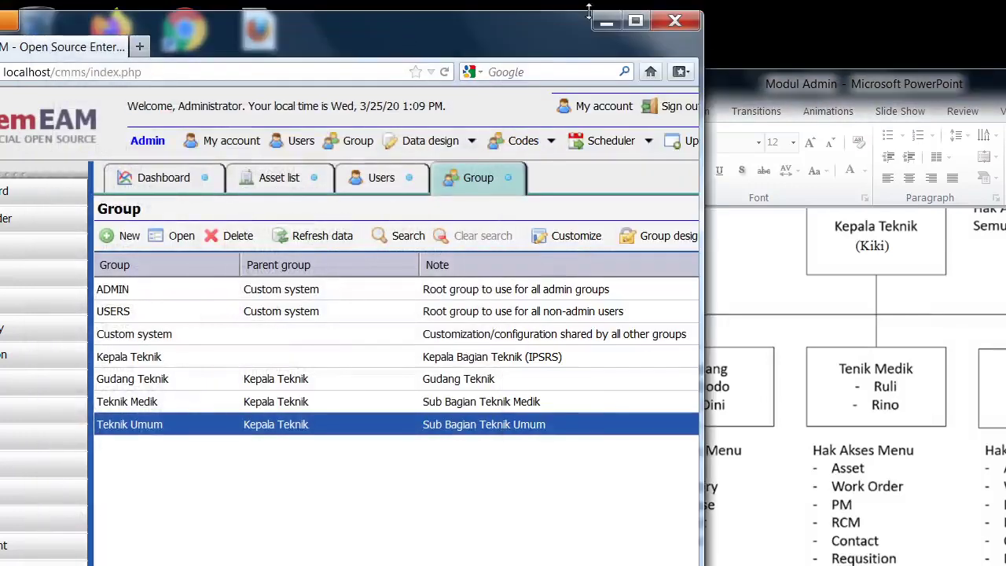
left_click(635, 22)
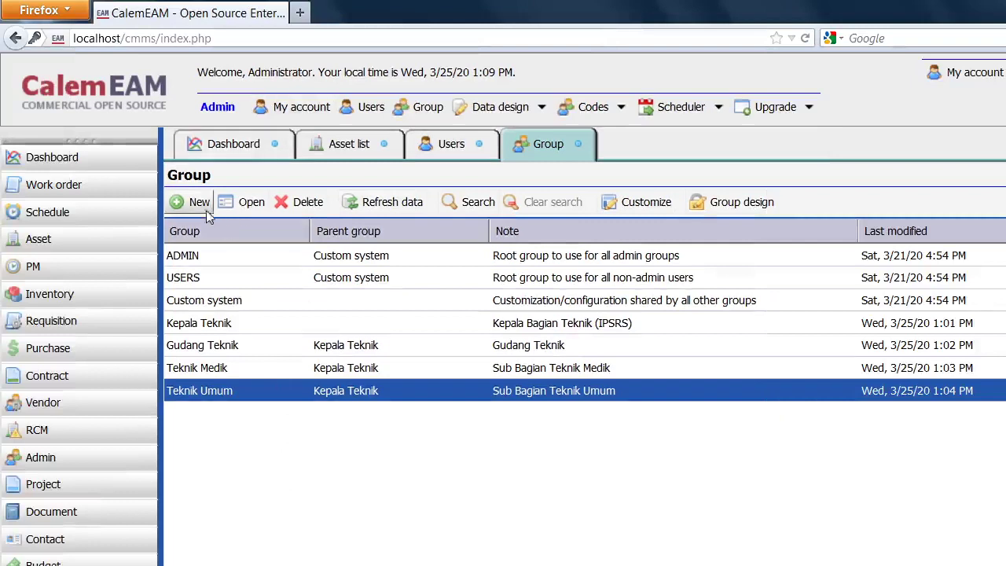
Start a new user and enter the user name, the head's full name, and the password twice.
left_click(578, 144)
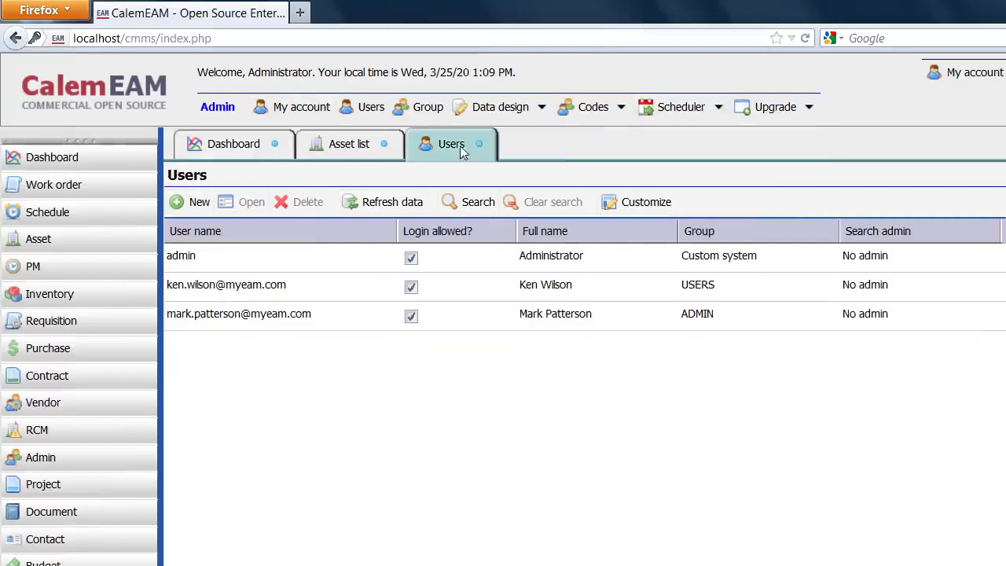
left_click(197, 202)
left_click(400, 233)
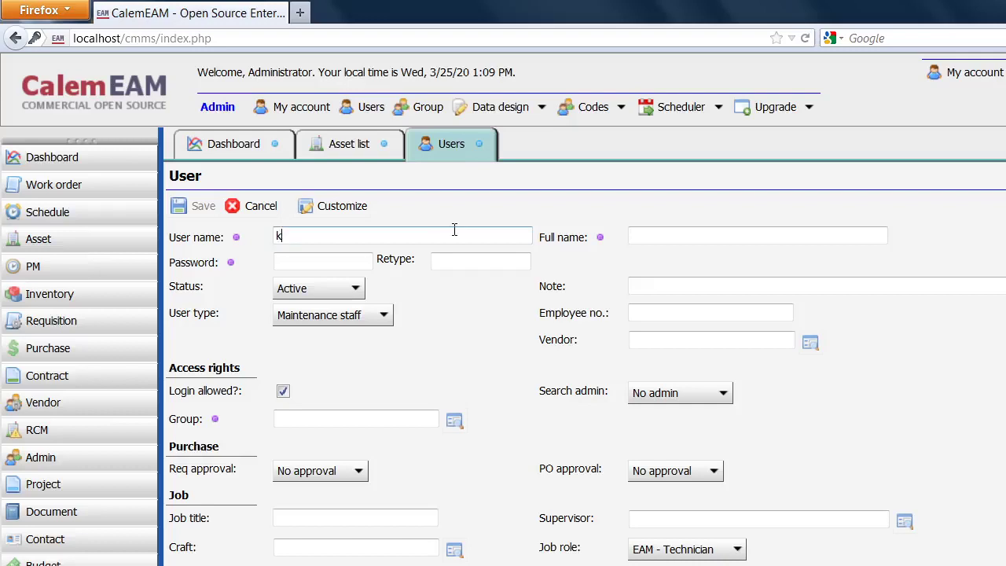
left_click(709, 236)
type("Kiki")
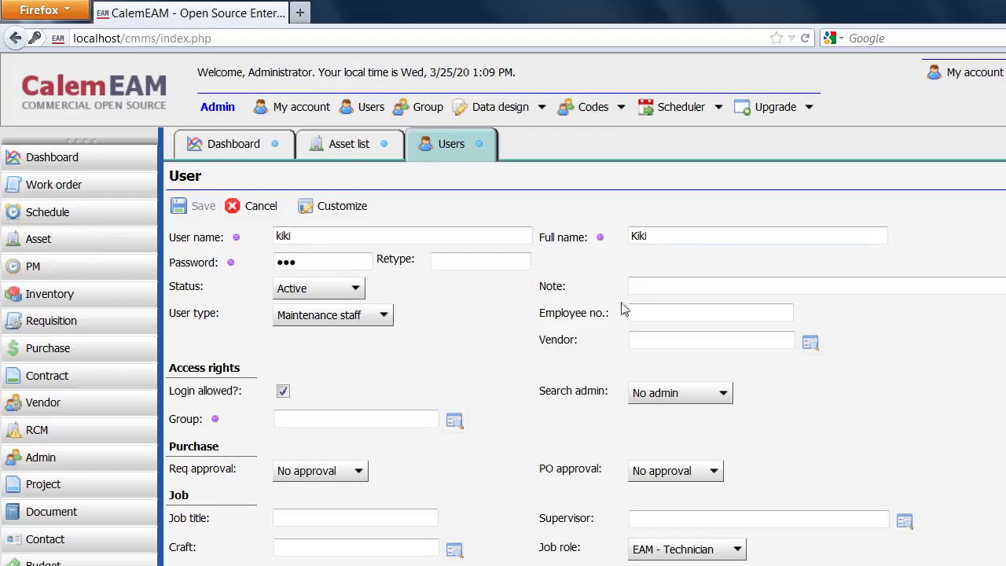
left_click(504, 268)
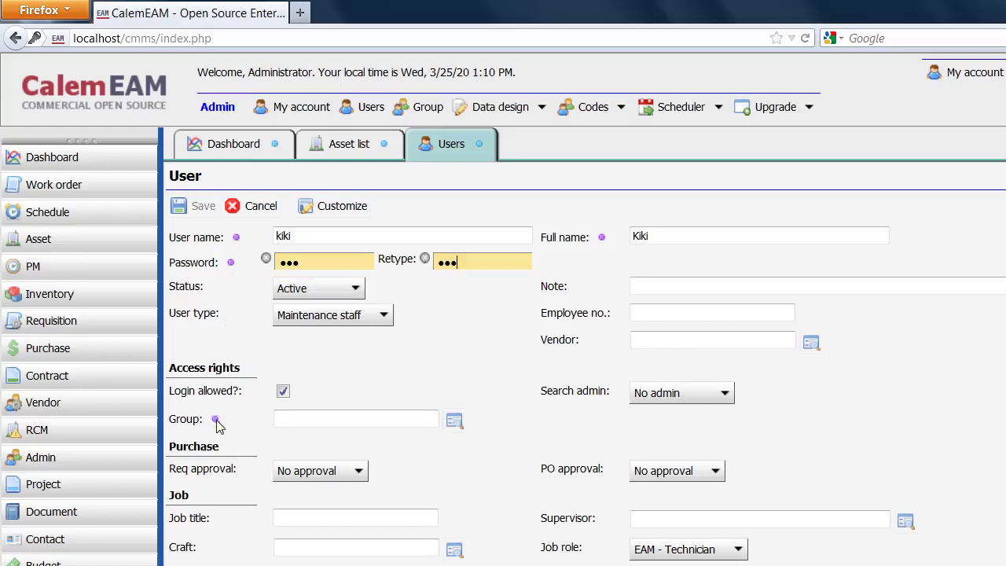
Assign the new user to the Kepala Teknik group.
left_click(456, 424)
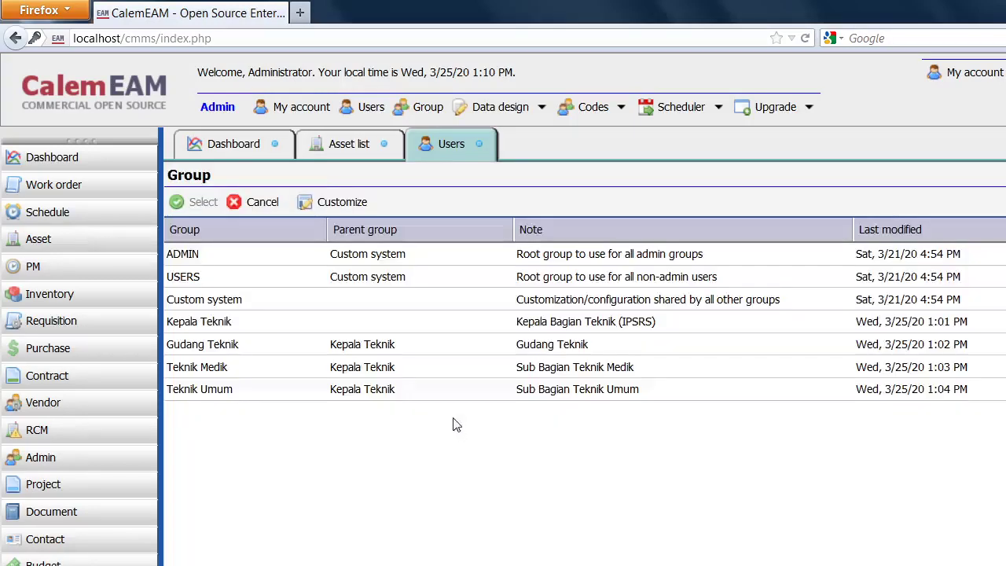
left_click(224, 323)
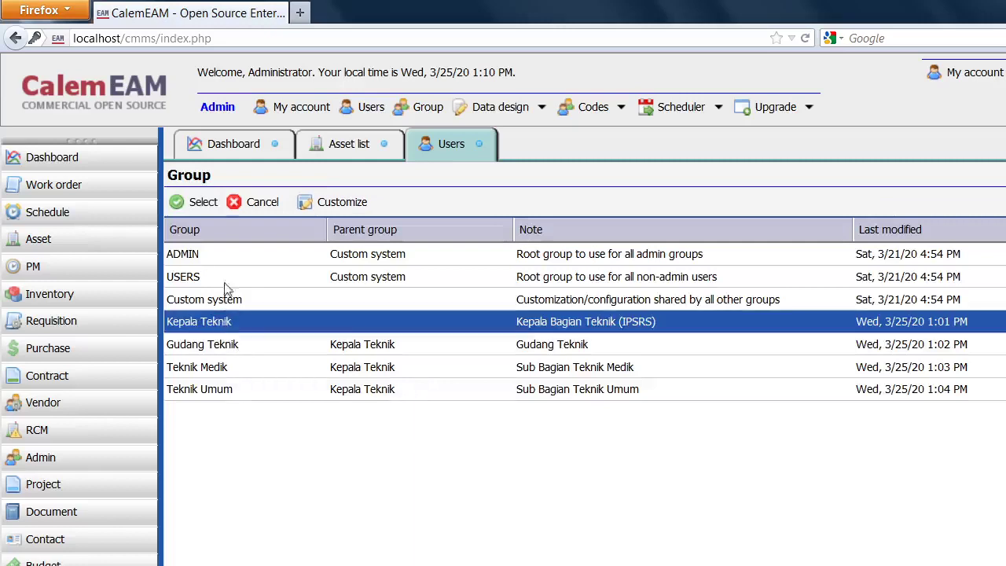
left_click(203, 203)
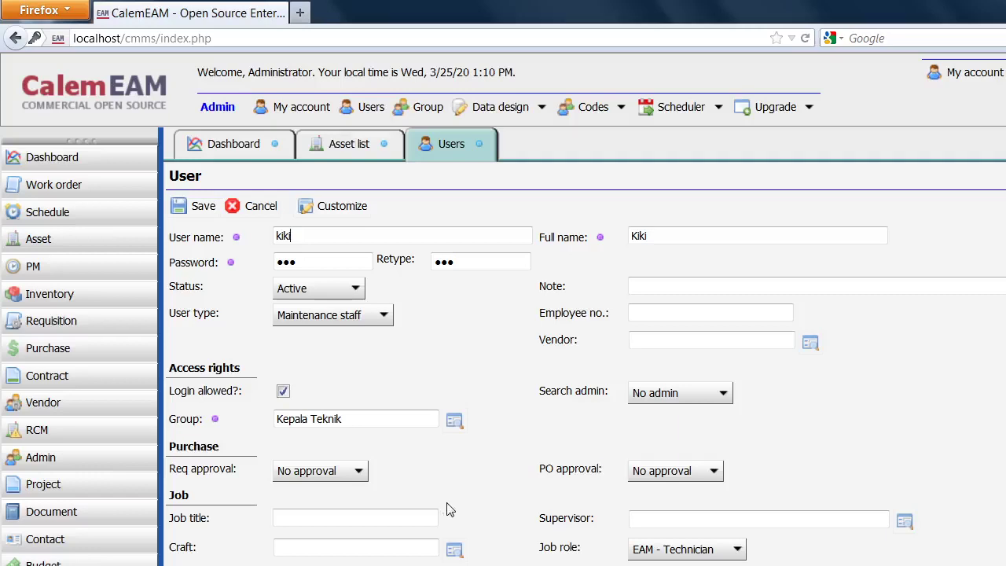
Set the new user's job role to EAM - Supervisor and save the account.
scroll(450, 508, "down", 1)
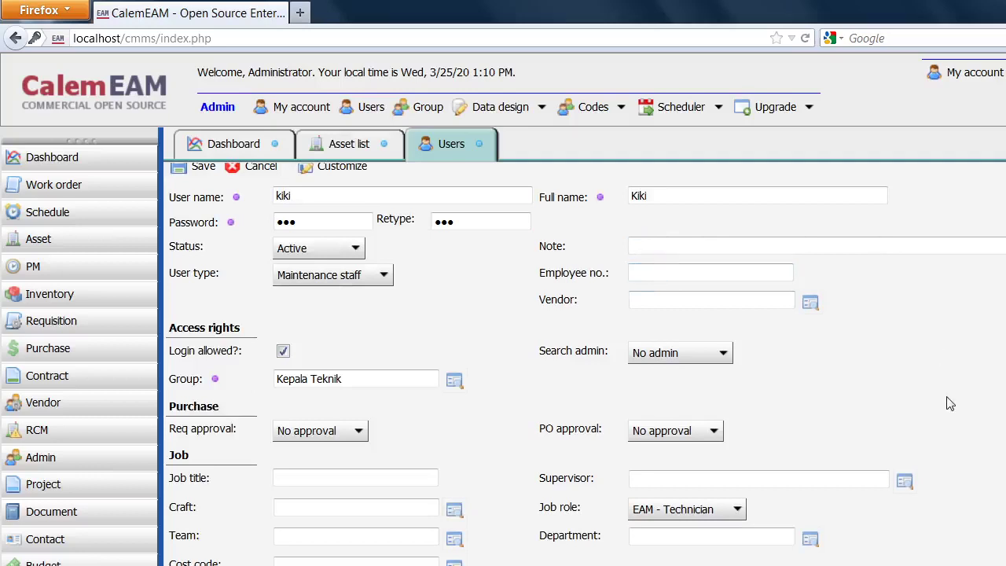
scroll(949, 406, "down", 1)
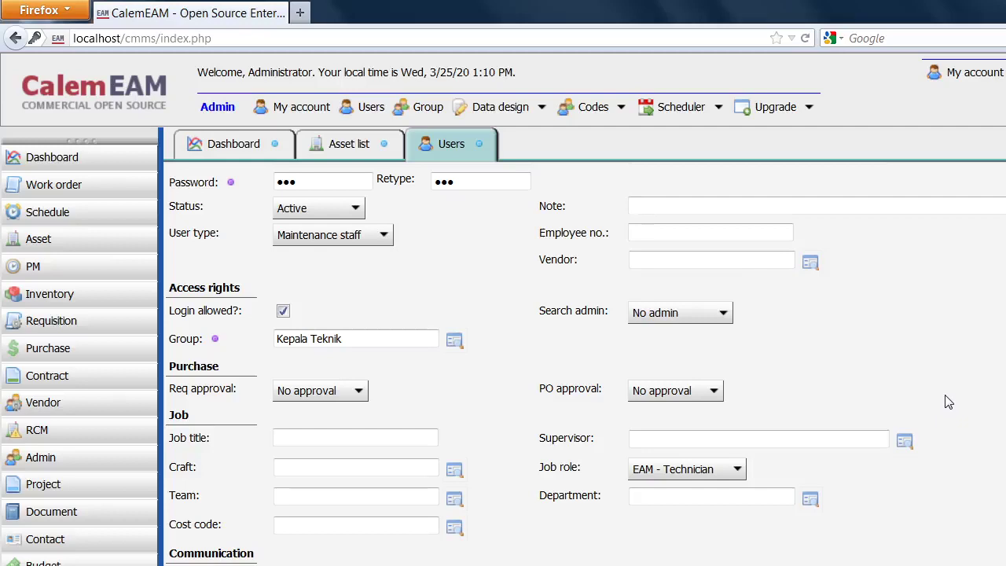
scroll(370, 374, "up", 2)
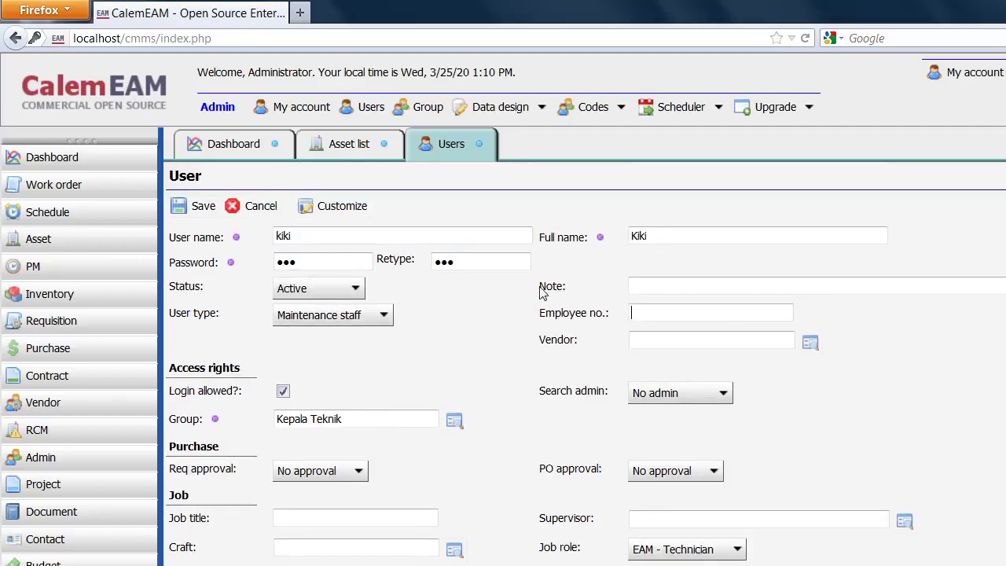
scroll(472, 422, "down", 1)
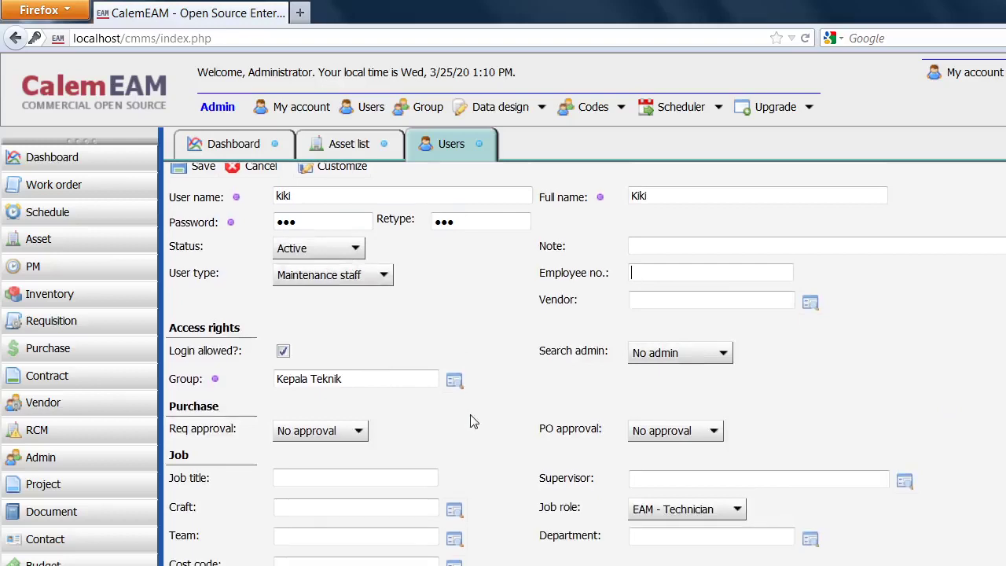
scroll(474, 422, "down", 4)
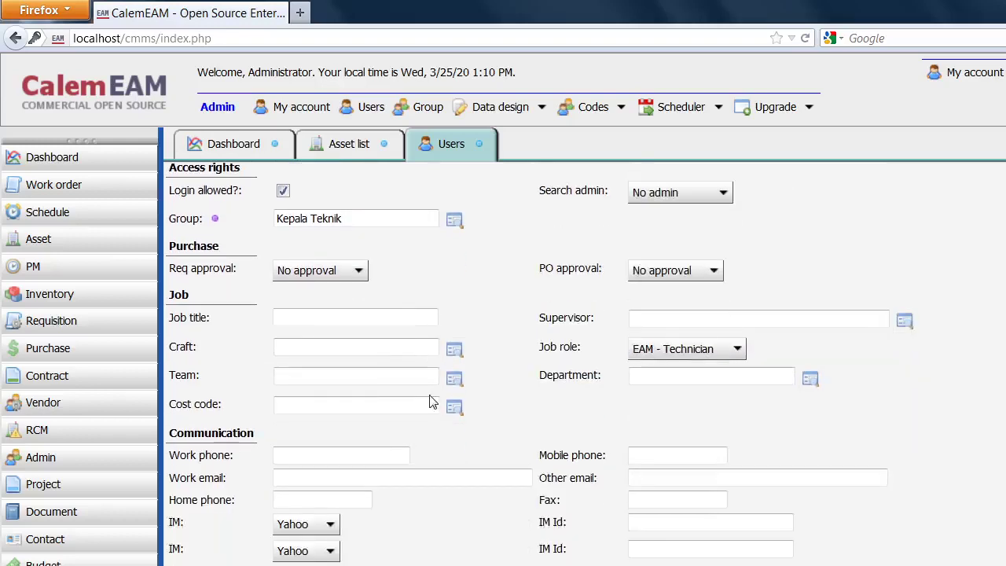
scroll(432, 403, "down", 1)
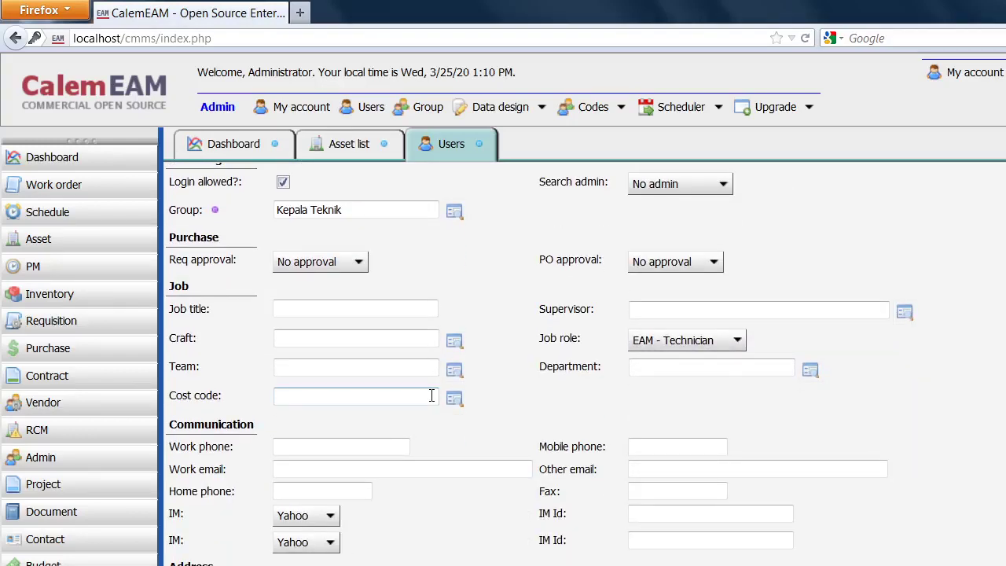
left_click(738, 340)
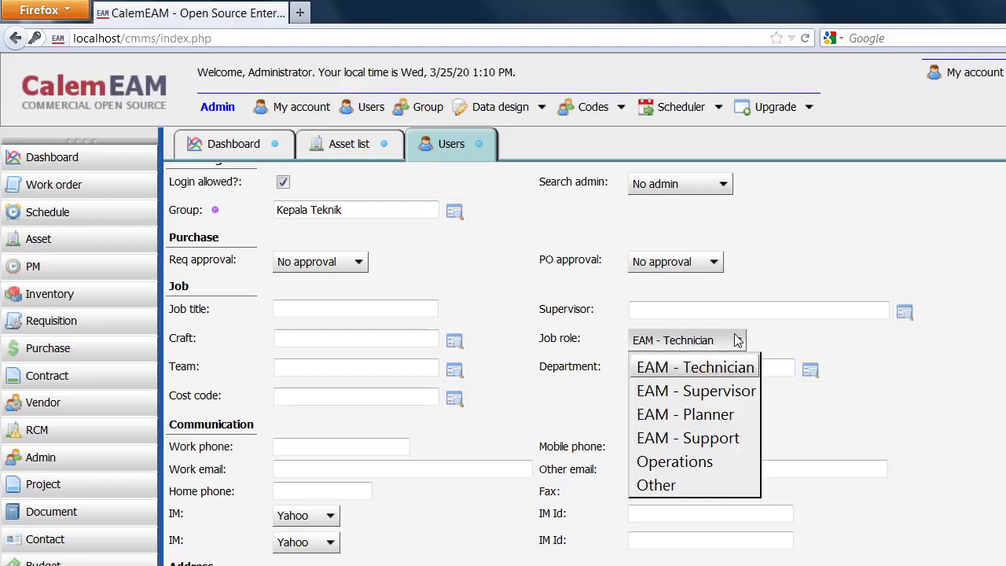
left_click(708, 393)
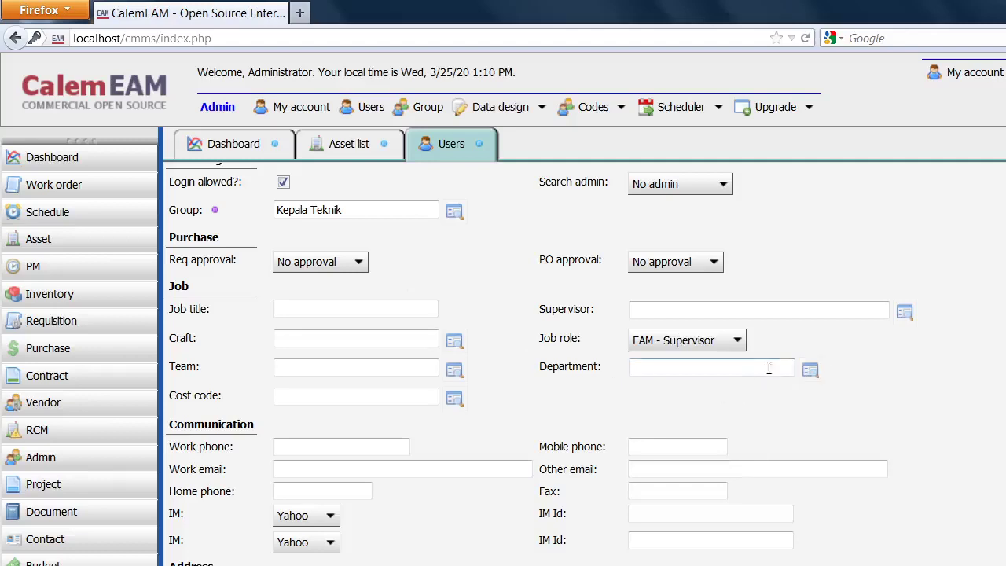
scroll(464, 324, "up", 2)
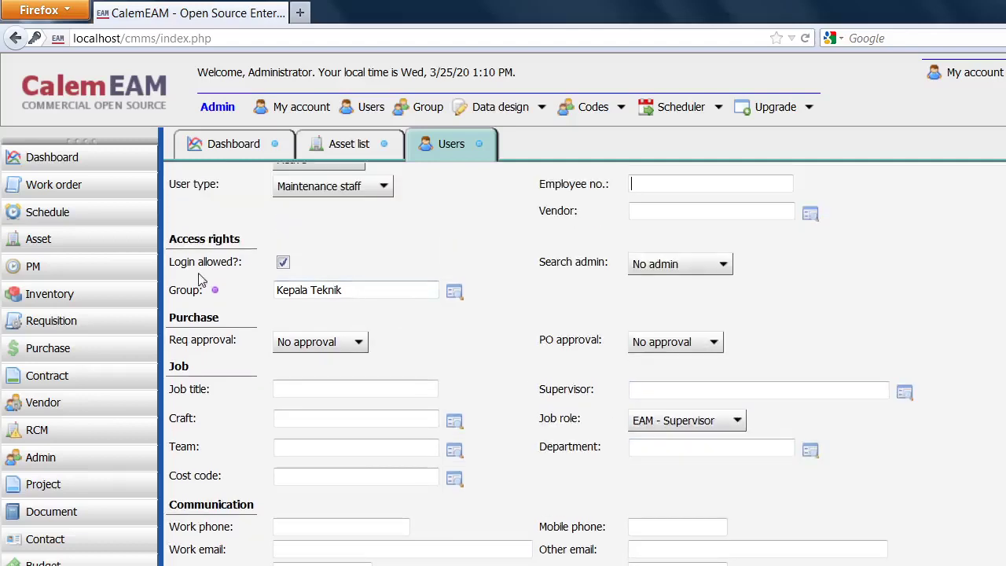
scroll(349, 302, "up", 3)
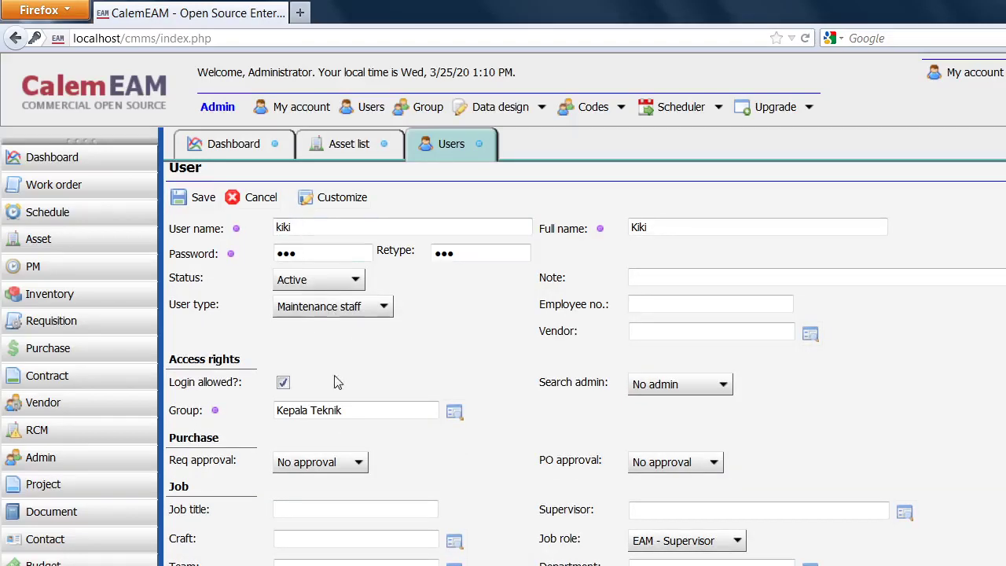
left_click(201, 202)
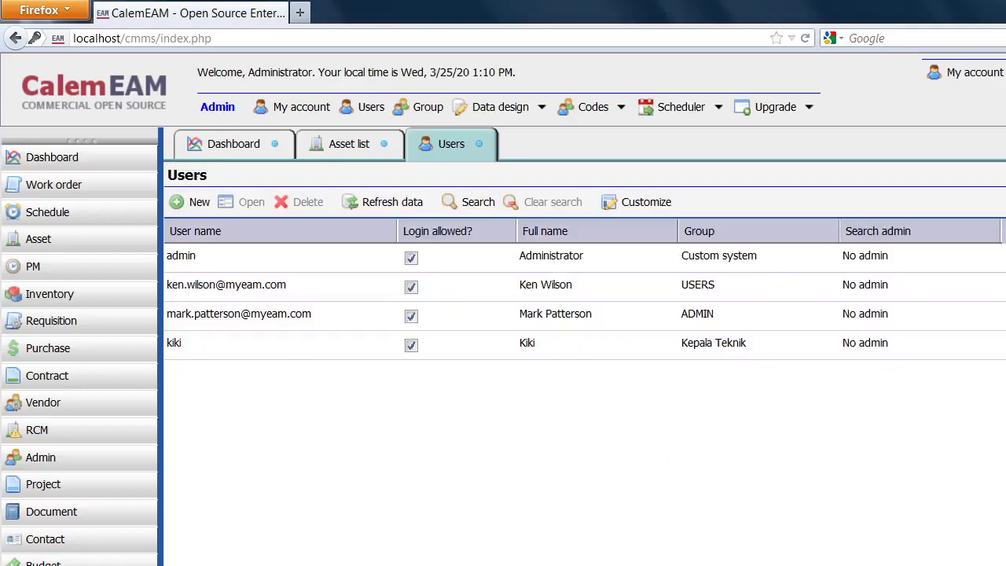
After checking the org chart, start new user dodo with a full name and password.
key("alt+Tab")
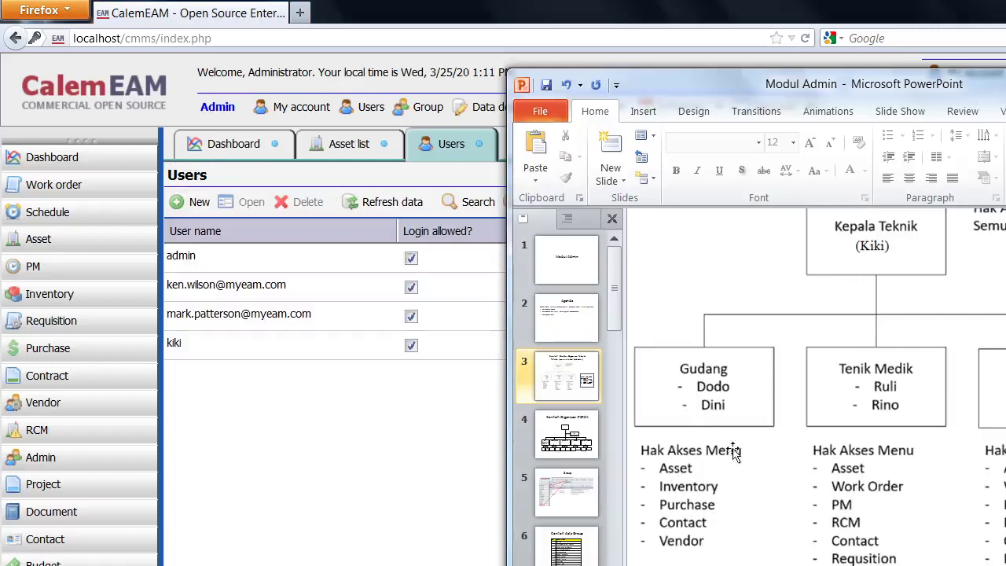
left_click(287, 439)
left_click(197, 204)
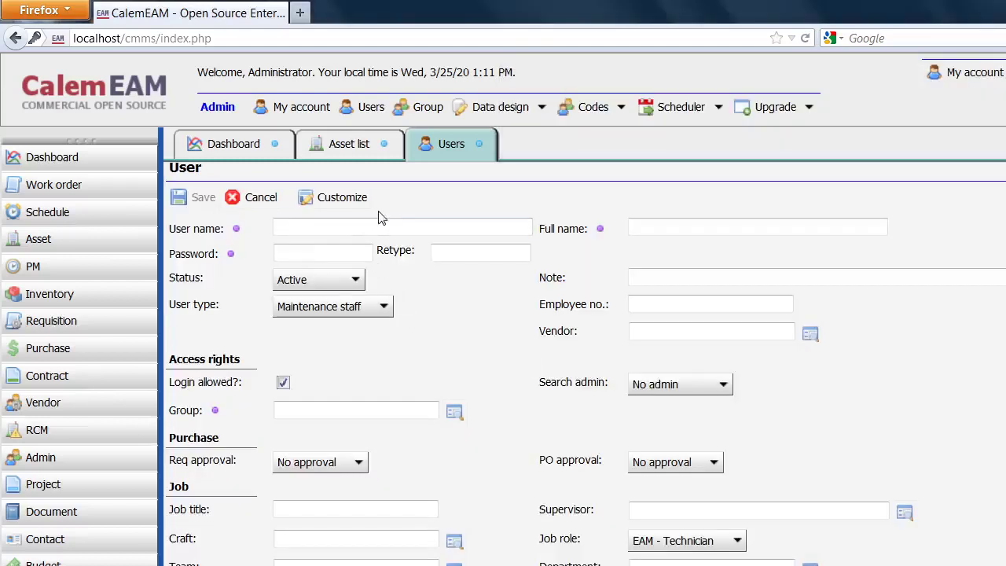
type("dodo")
left_click(724, 226)
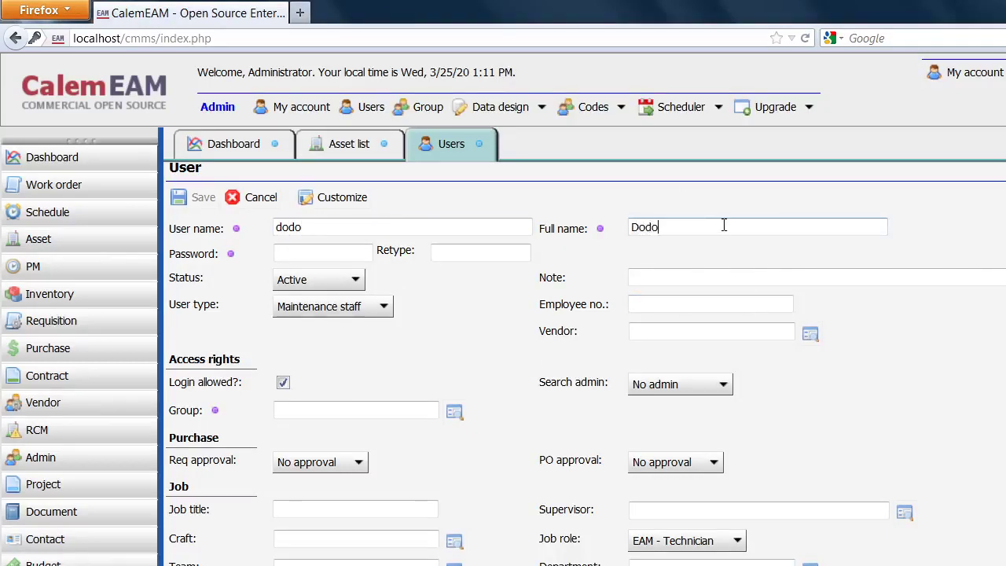
left_click(323, 250)
left_click(450, 250)
Confirm dodo's password, assign group Gudang Teknik, save, then glance at the org chart.
type("•••")
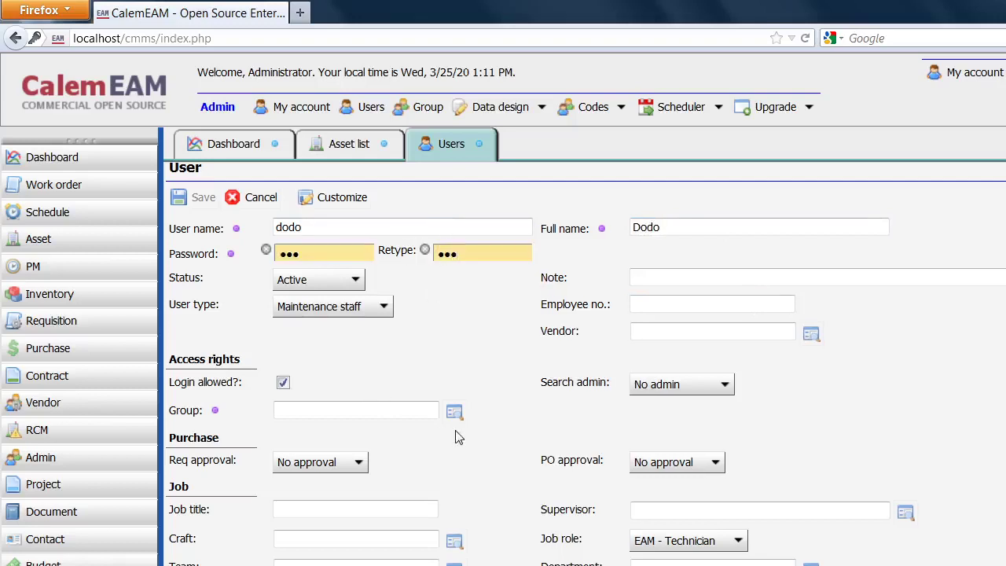
left_click(454, 412)
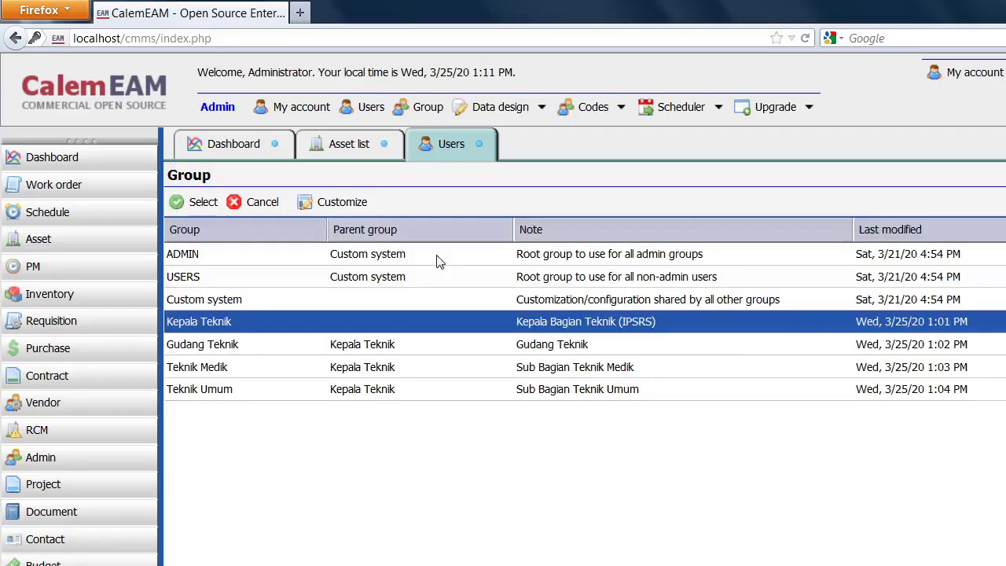
left_click(214, 348)
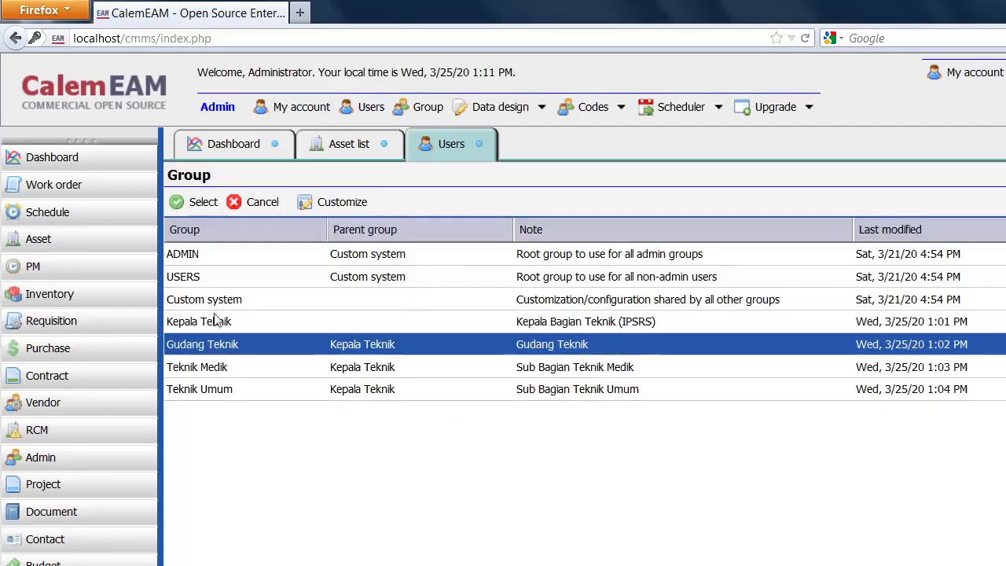
left_click(198, 202)
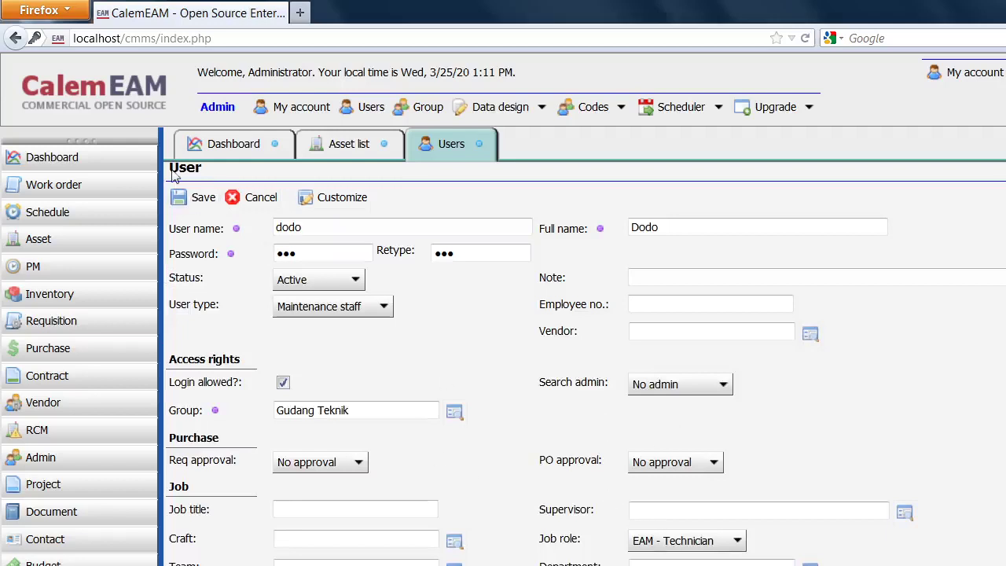
left_click(197, 197)
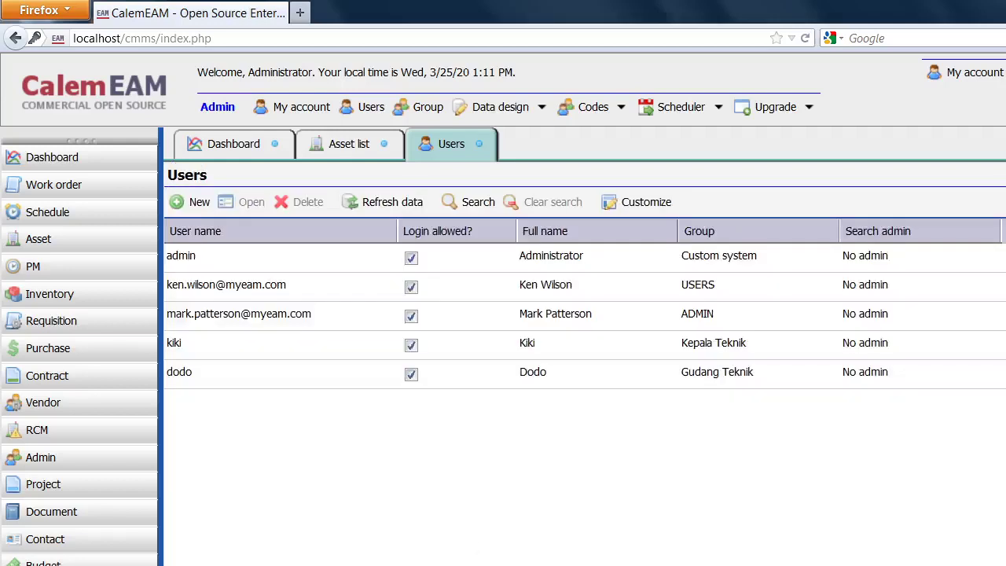
key("alt+Tab")
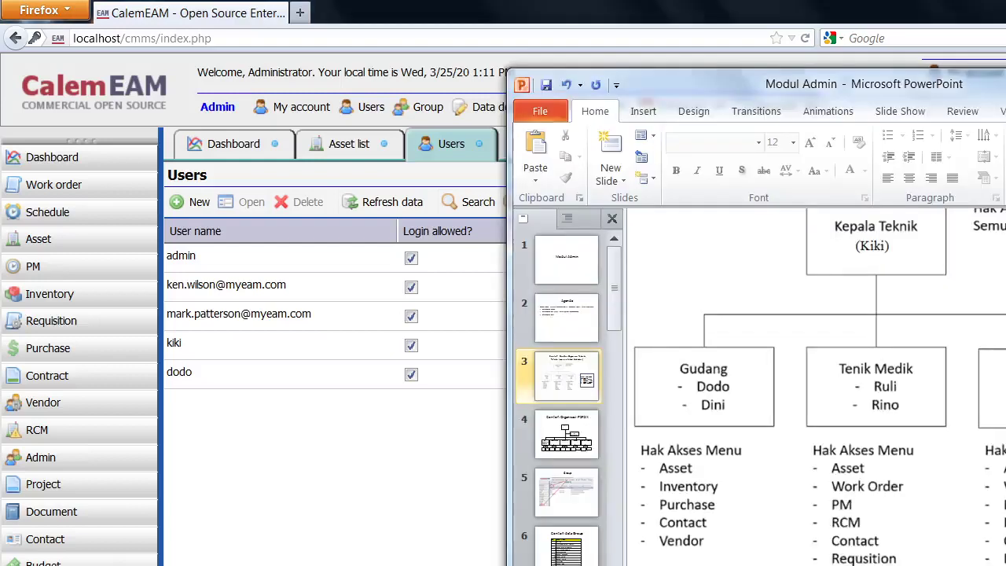
key("alt+Tab")
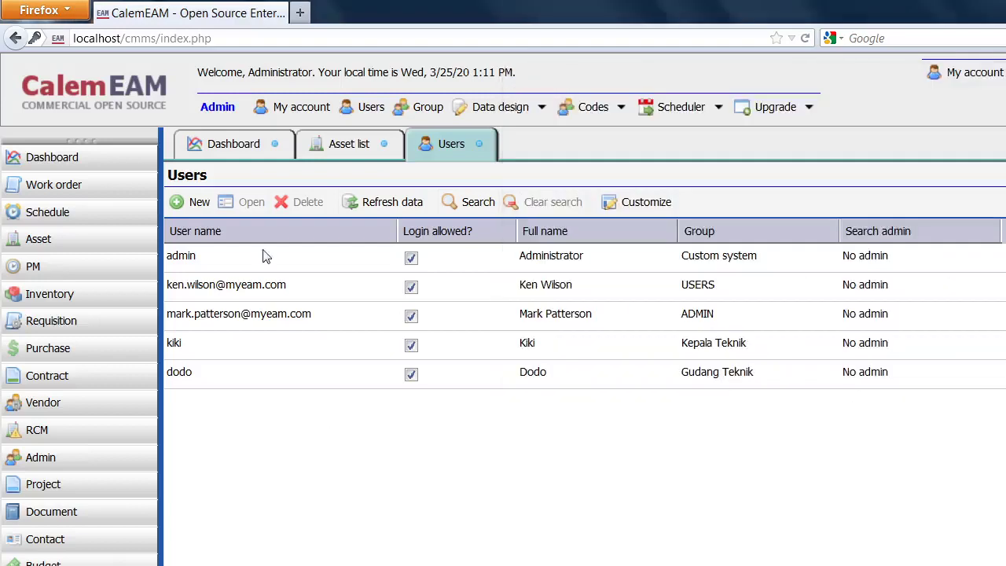
left_click(198, 203)
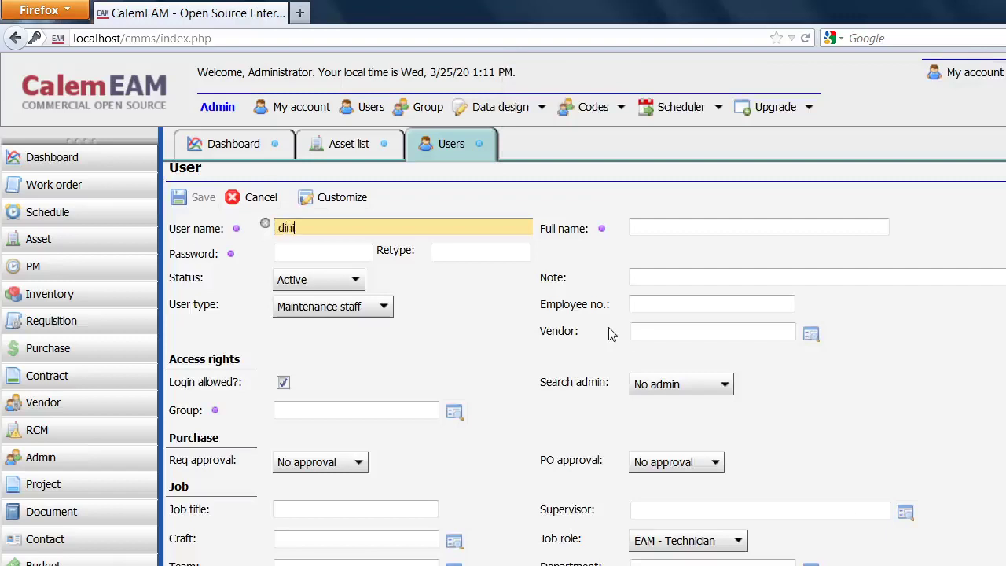
left_click(712, 228)
type("Dini")
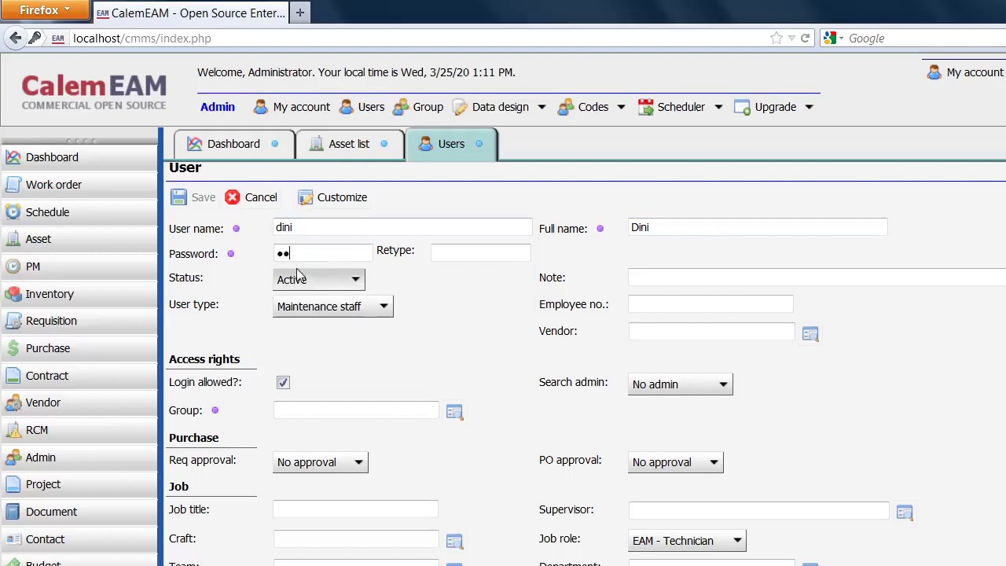
type("•")
left_click(475, 254)
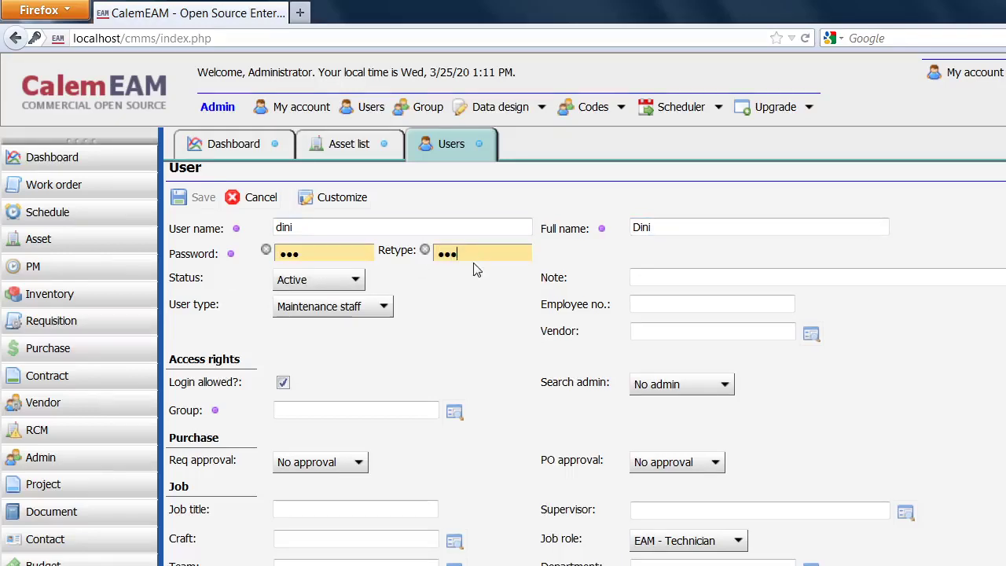
key("BackSpace")
key("BackSpace")
key("BackSpace")
Assign dini to Gudang Teknik, save, and check the org chart before returning.
left_click(454, 414)
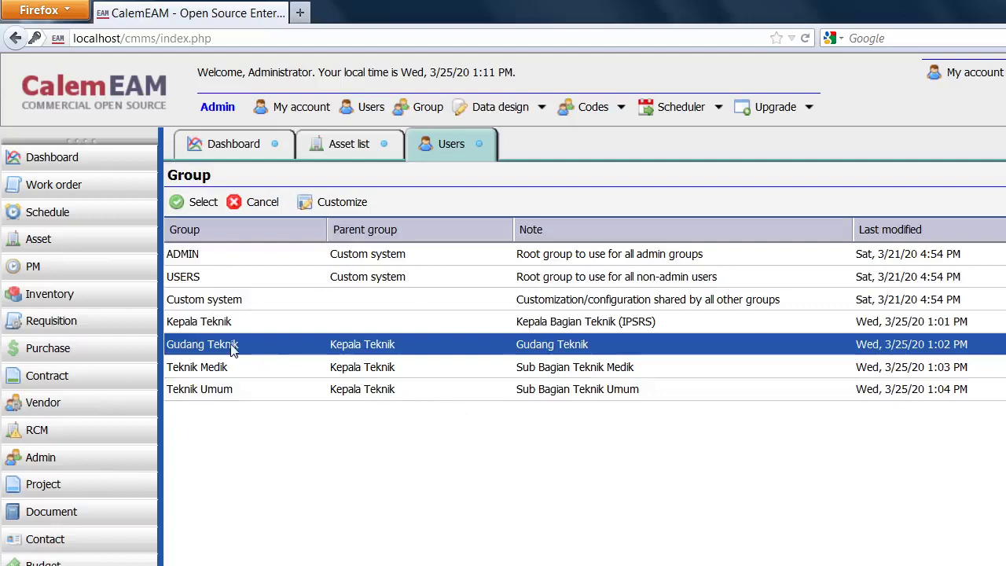
left_click(209, 203)
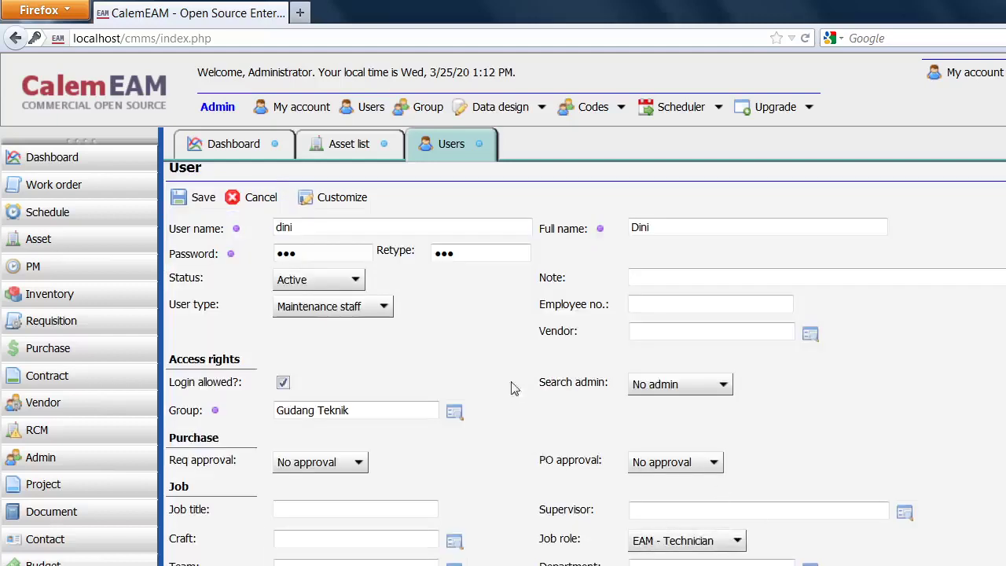
left_click(200, 201)
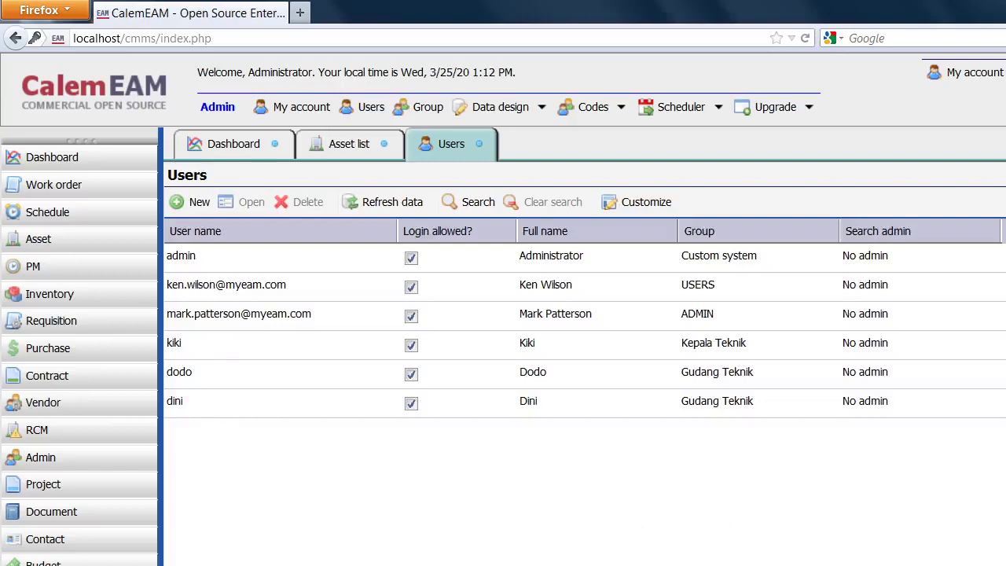
key("alt+Tab")
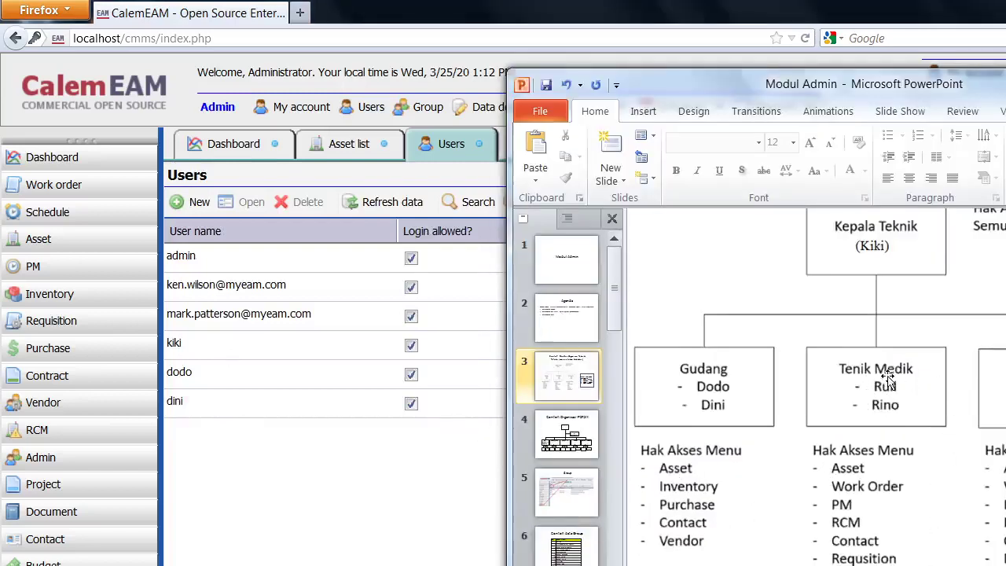
left_click(364, 488)
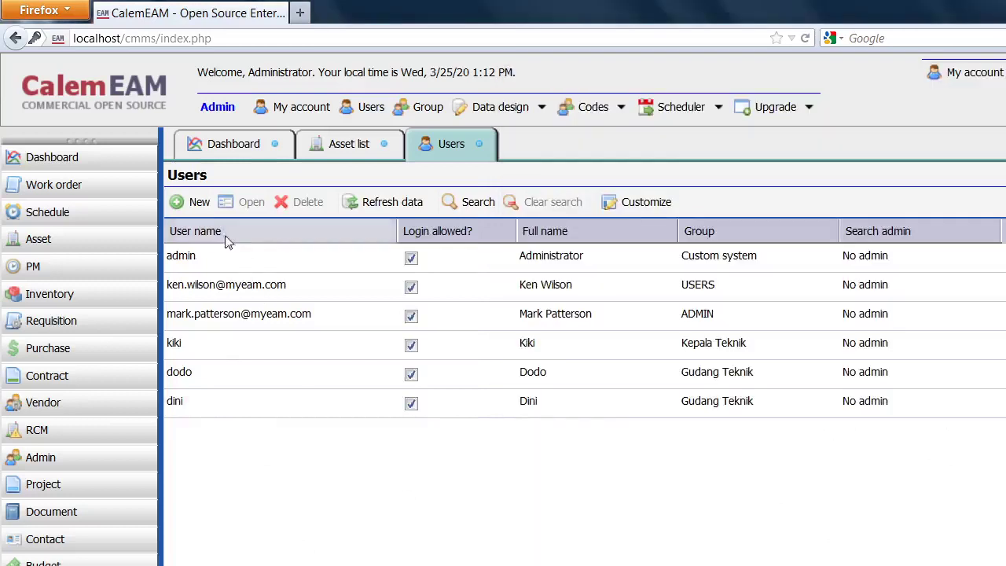
Create user ruli, full name Ruli, with a password in group Teknik Medik, and save.
left_click(196, 203)
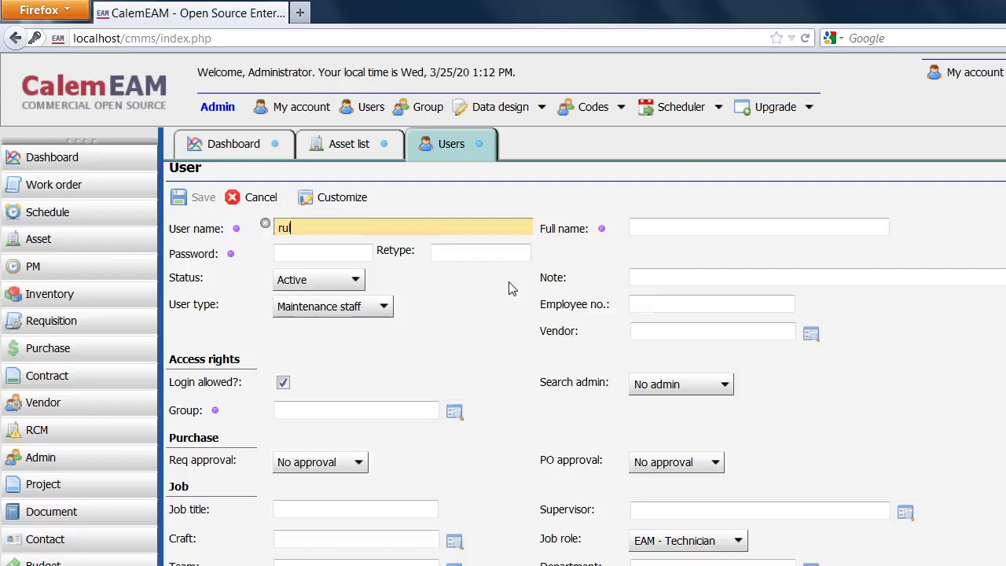
left_click(850, 225)
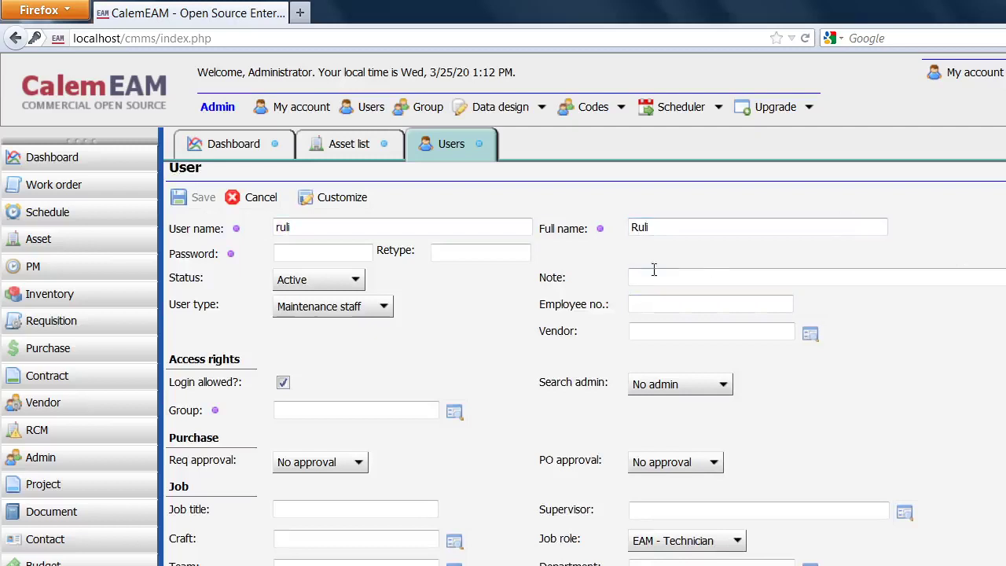
left_click(305, 249)
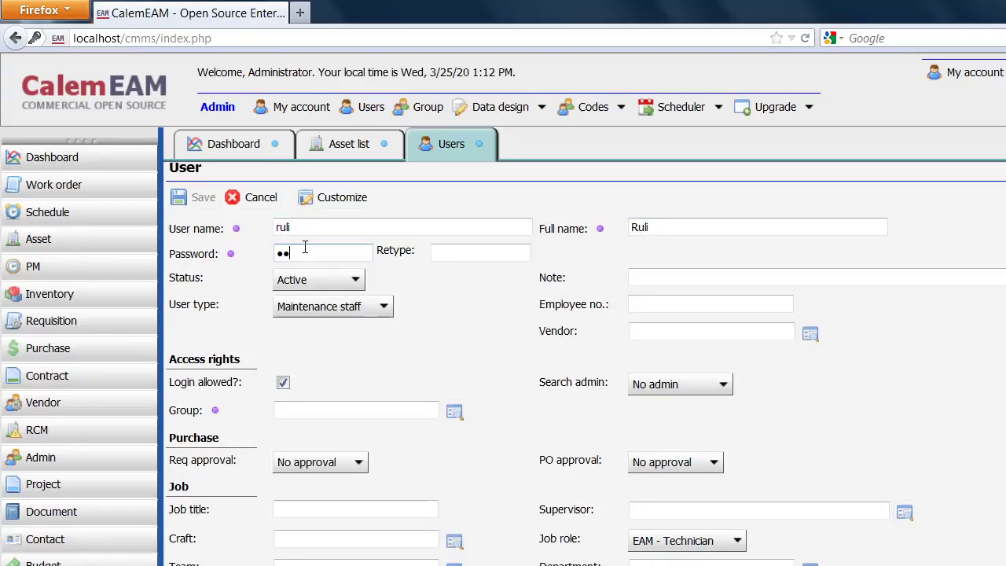
left_click(472, 251)
type("a")
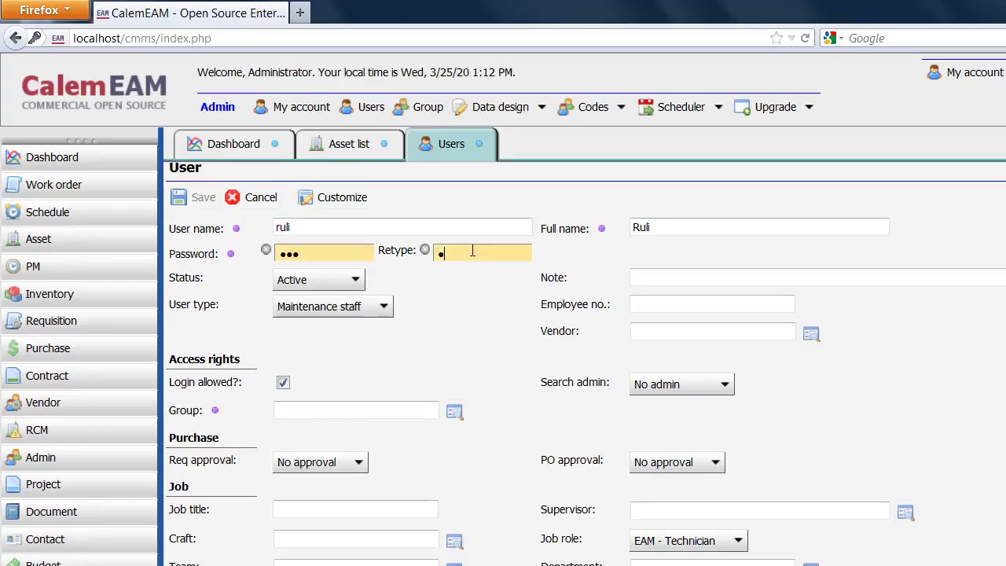
left_click(454, 413)
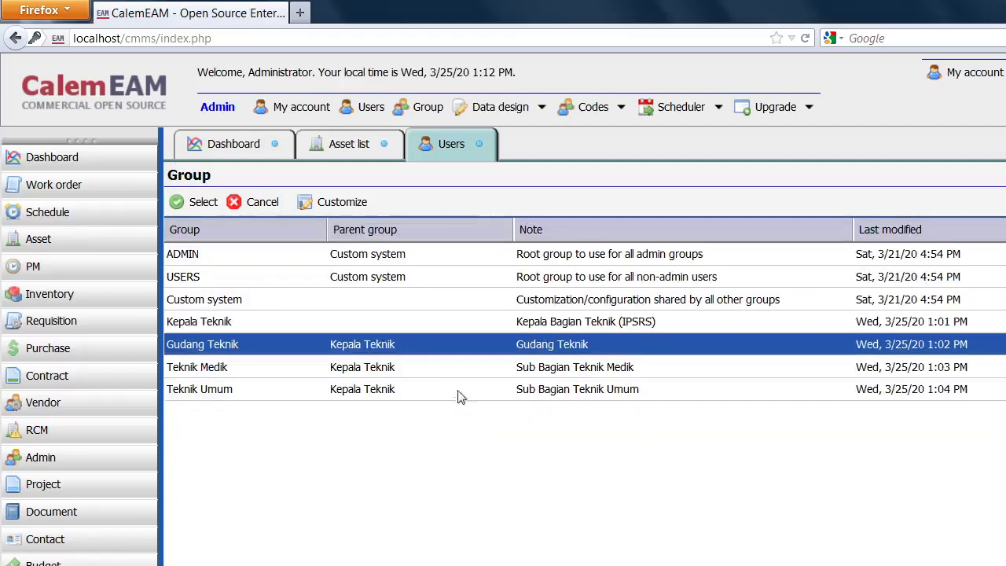
left_click(297, 367)
left_click(203, 202)
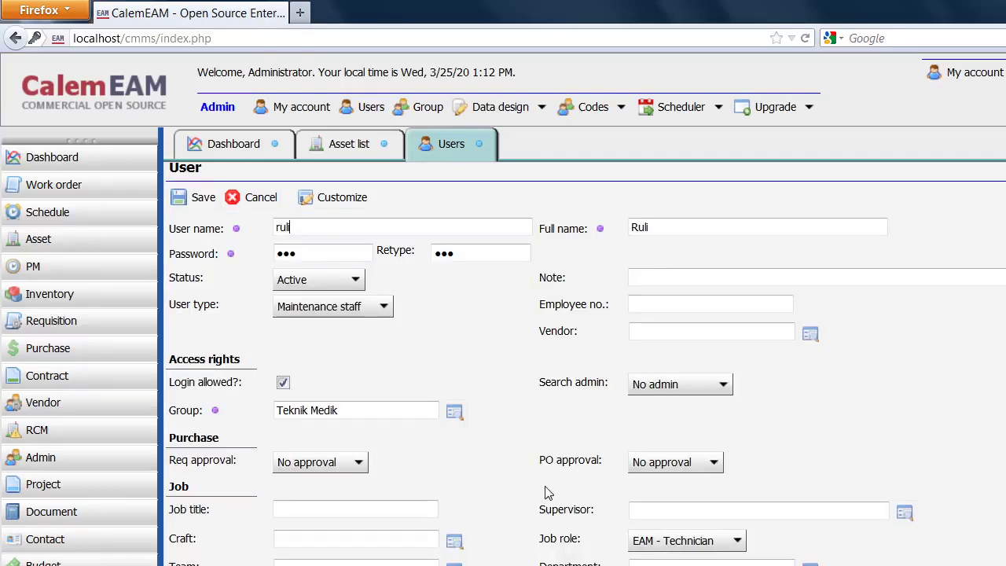
left_click(201, 202)
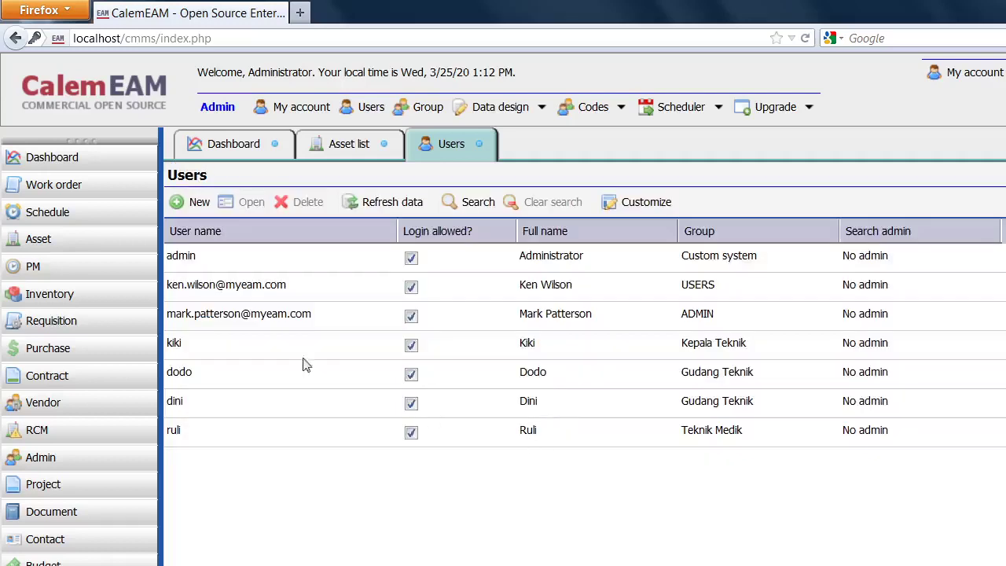
Enter new user rino (lowercase) with full name Rino and a password typed twice.
left_click(183, 203)
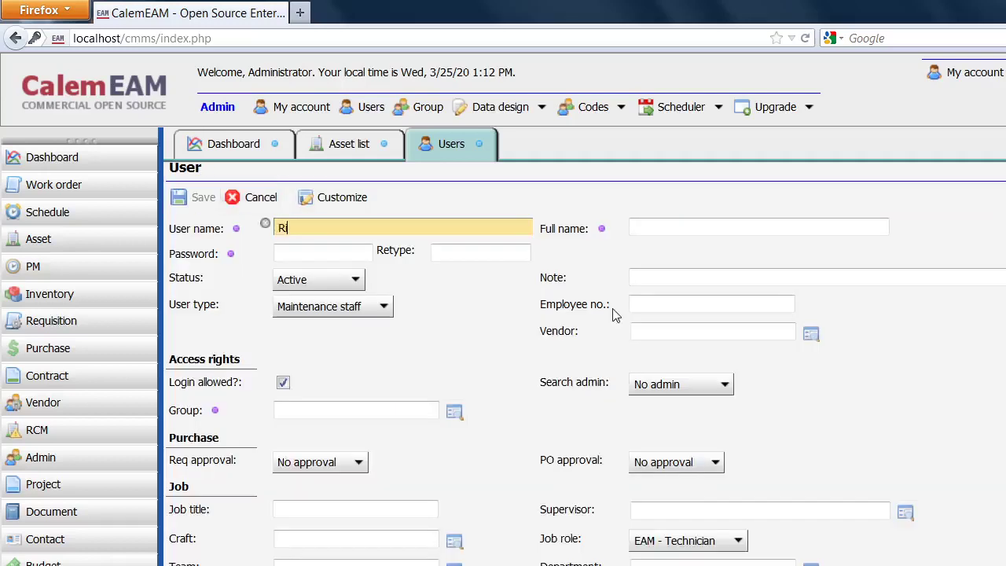
type("R")
key("BackSpace")
type("rino")
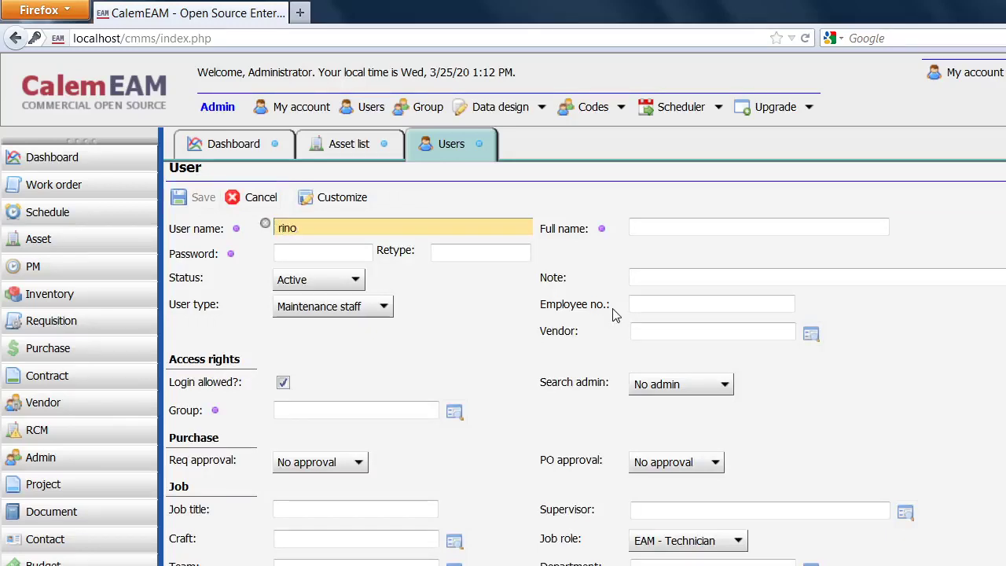
left_click(813, 228)
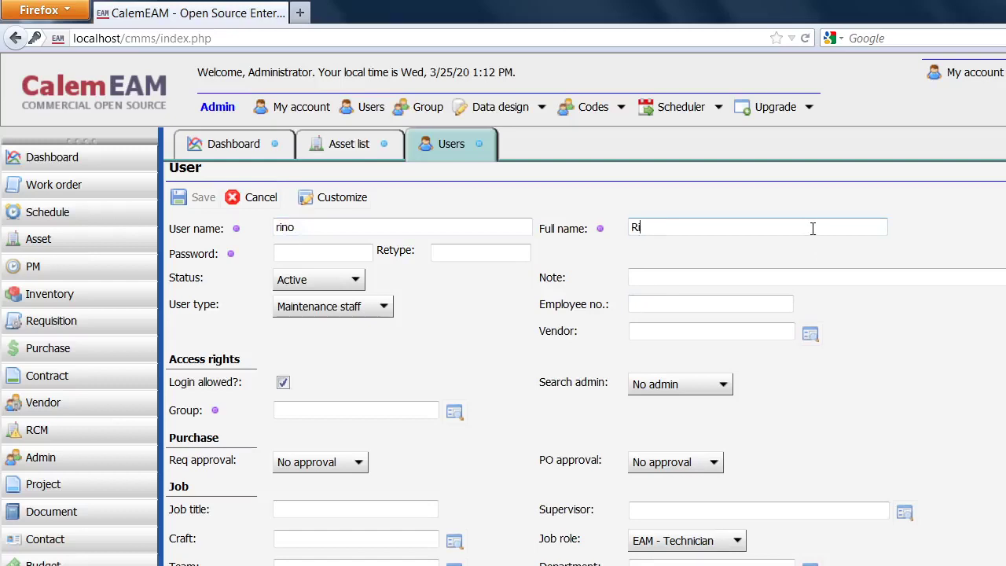
left_click(290, 254)
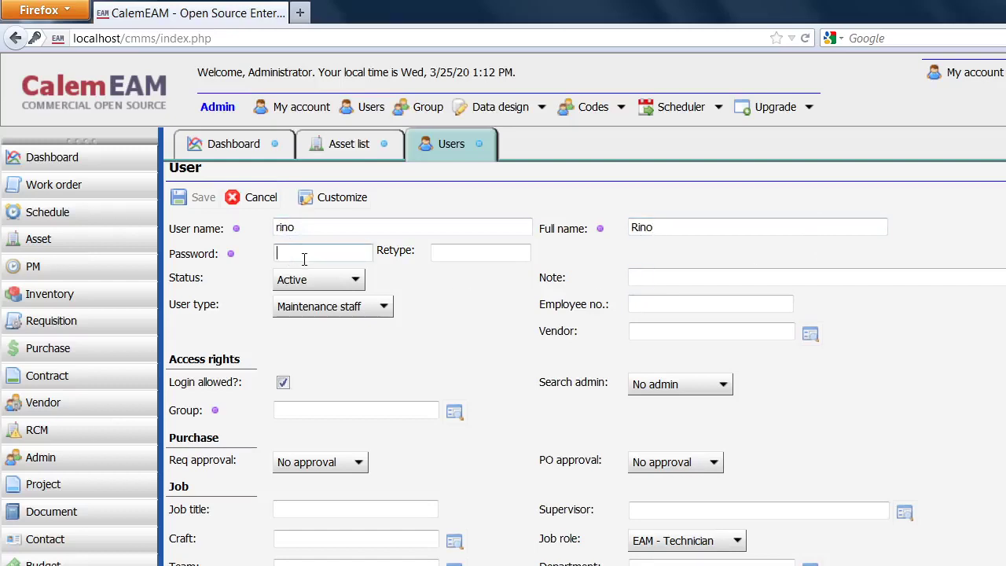
type("●●●")
left_click(488, 256)
type("●●●")
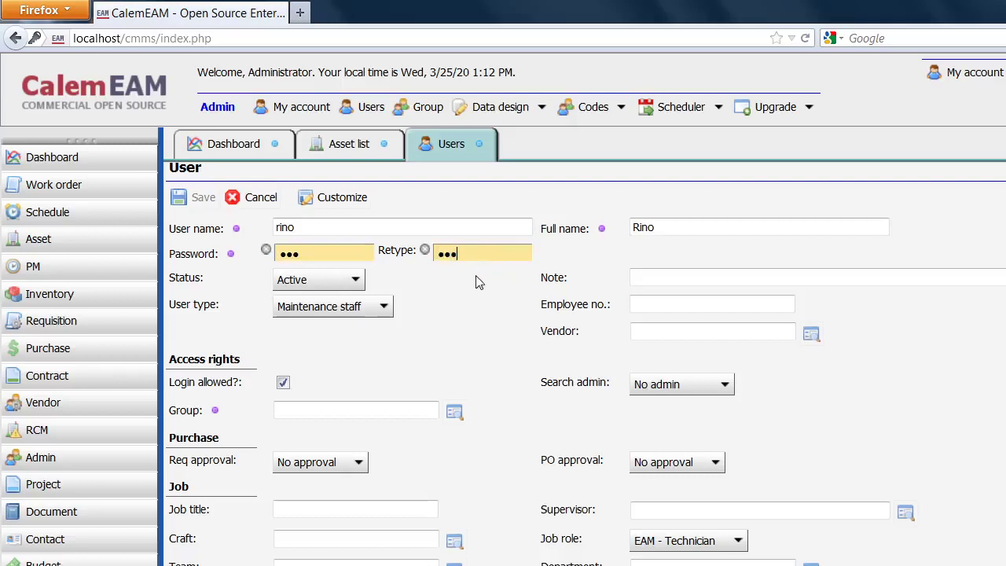
Assign rino to Teknik Medik, save, and bring up the org-chart slide.
left_click(456, 415)
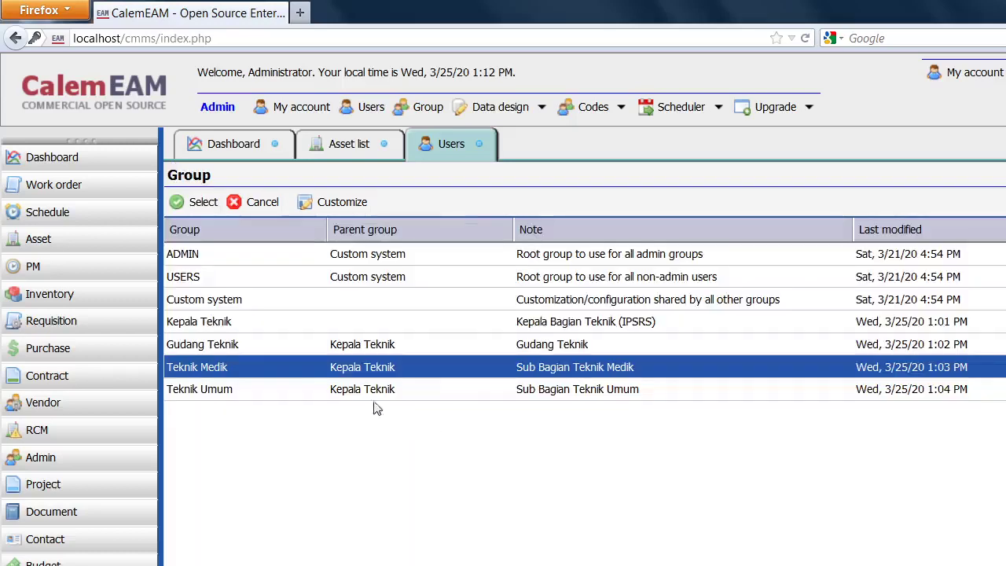
left_click(180, 201)
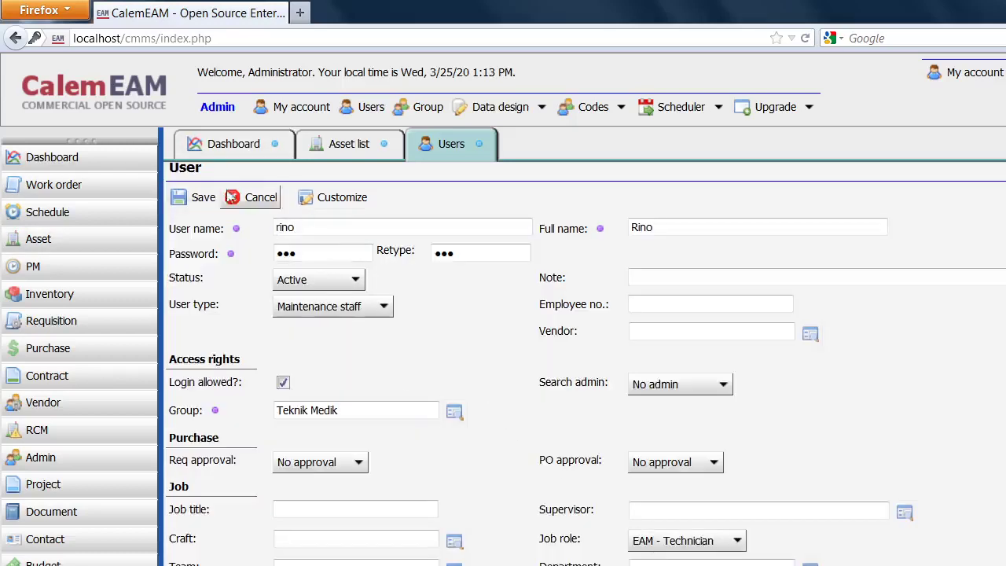
left_click(198, 198)
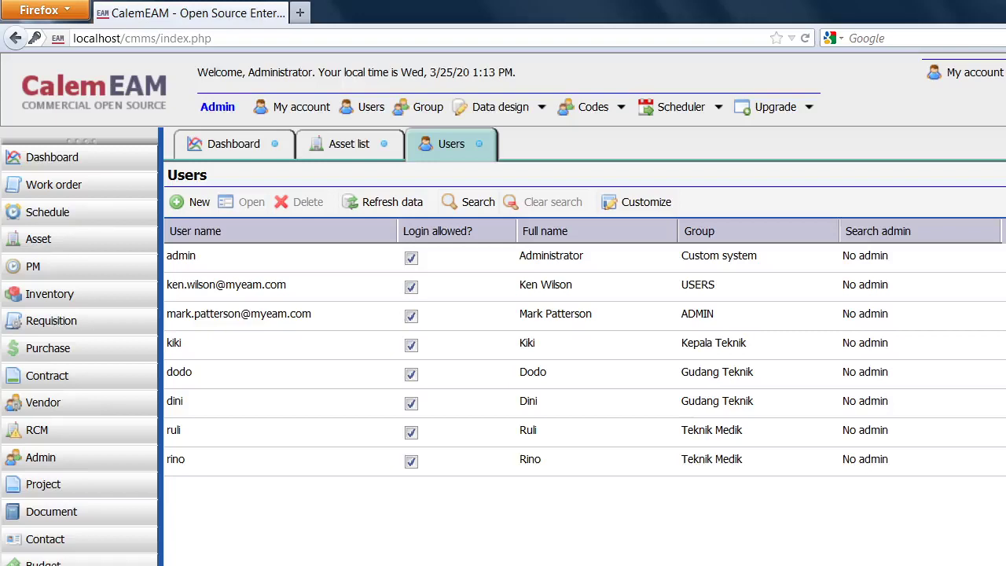
key("alt+Tab")
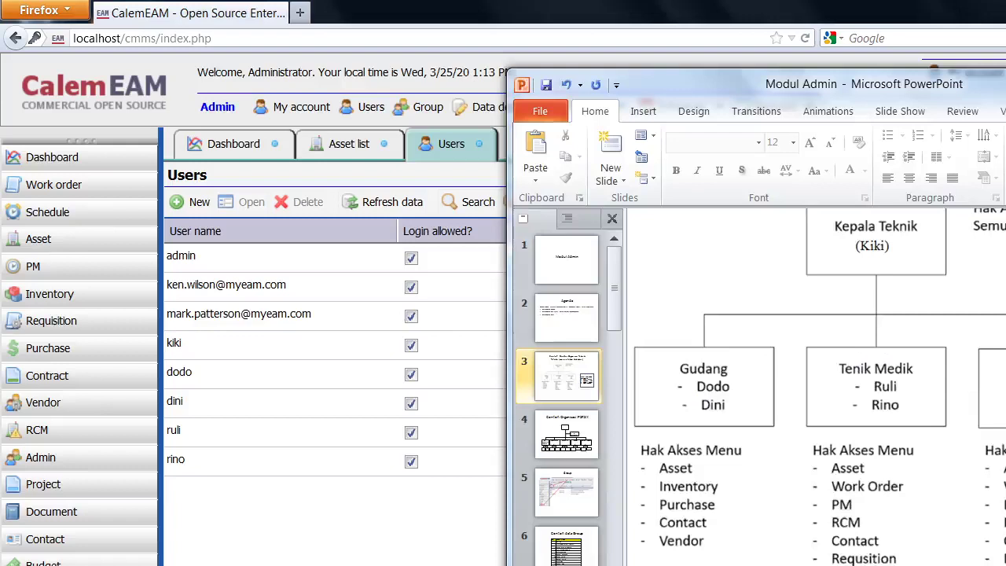
left_click(351, 545)
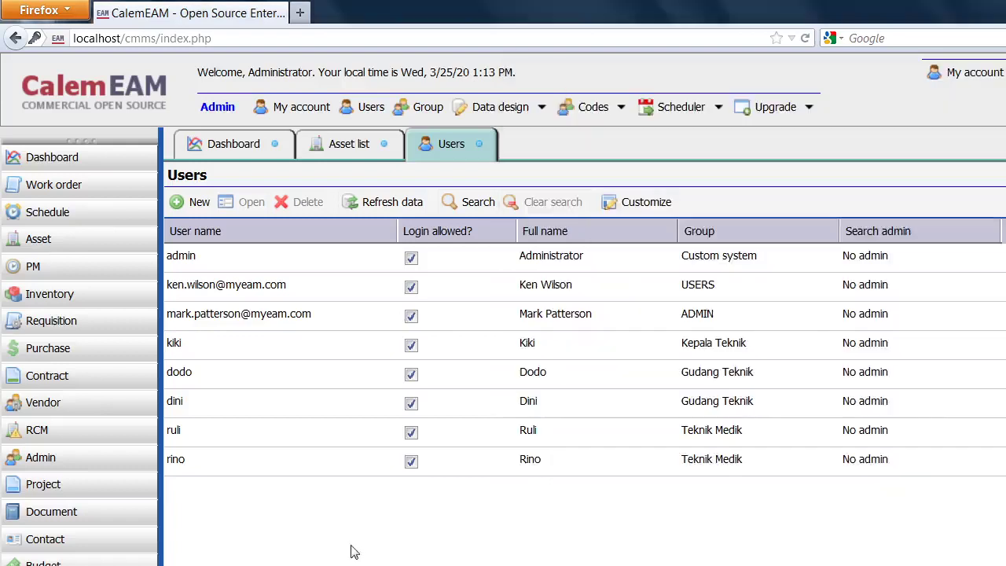
Create user yuli with full name and confirmed password in group Teknik Umum, and save.
left_click(198, 202)
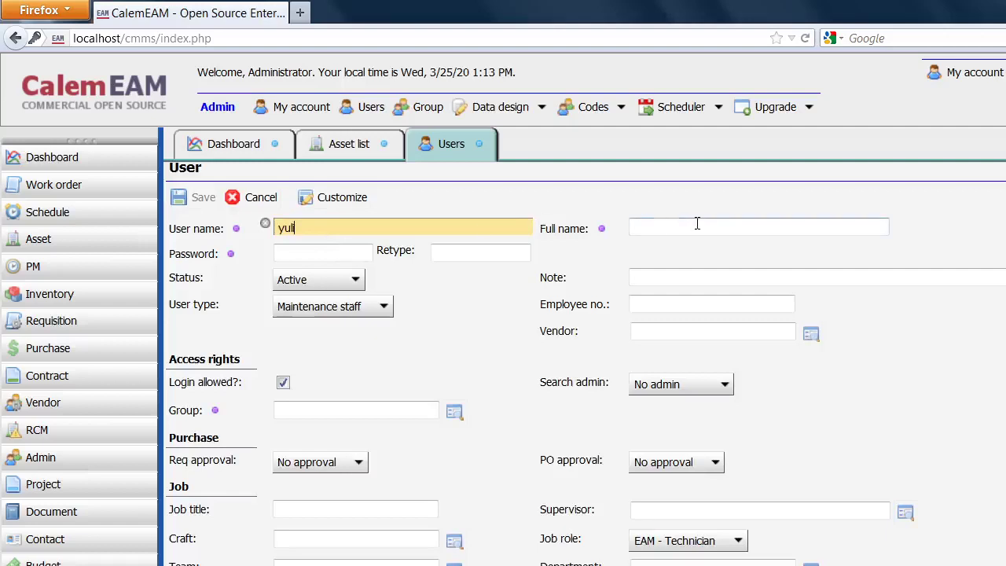
left_click(648, 232)
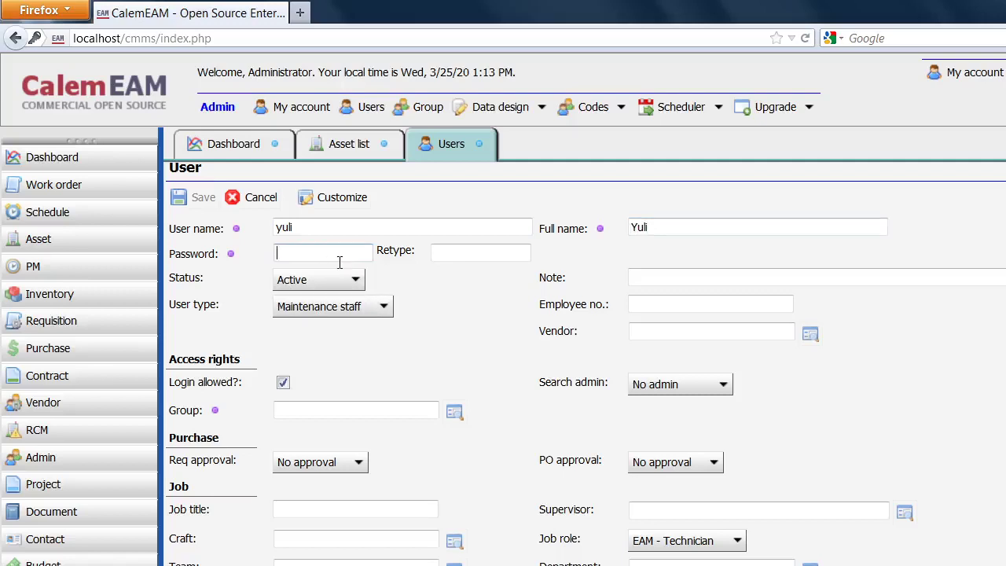
left_click(452, 252)
type("•••")
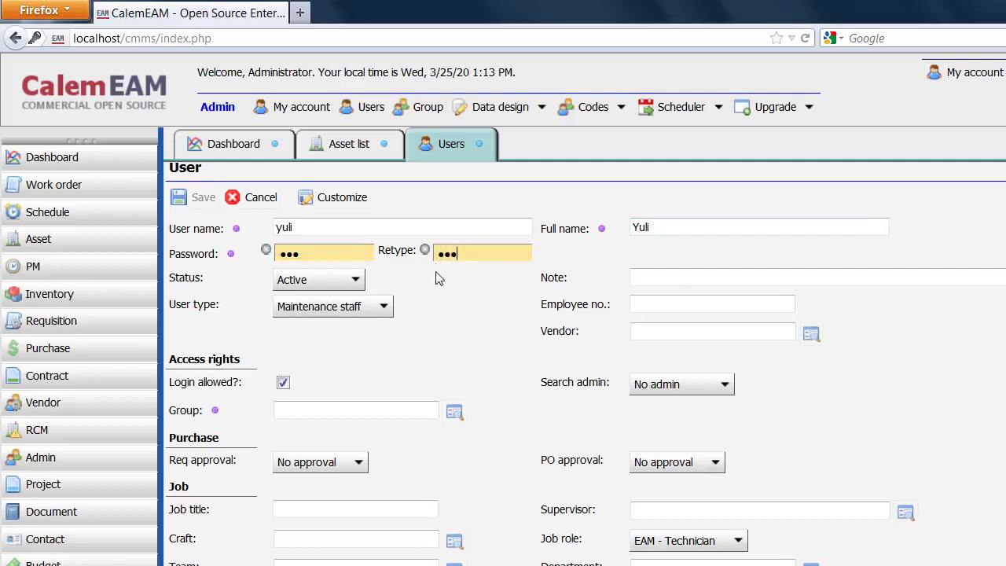
left_click(455, 412)
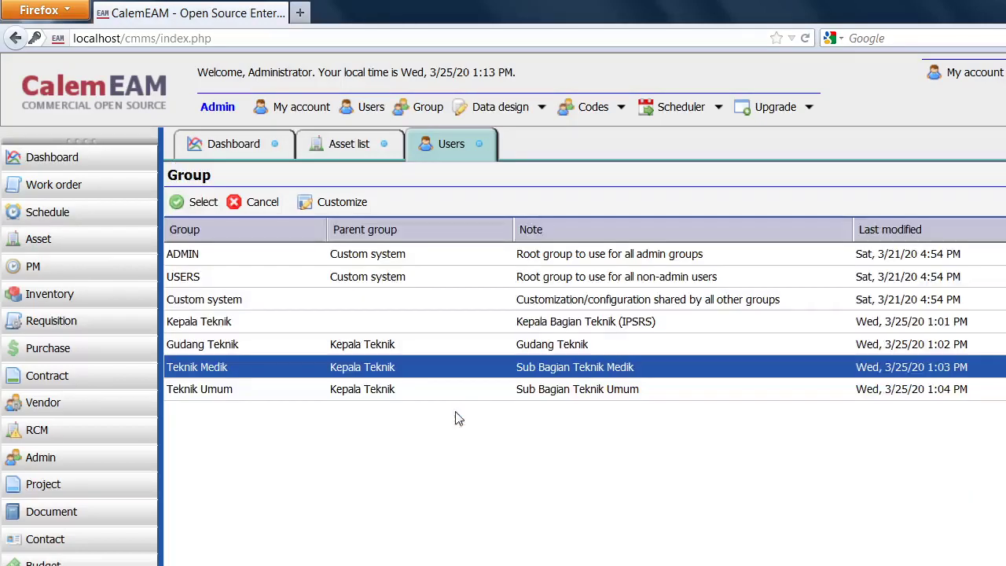
left_click(226, 397)
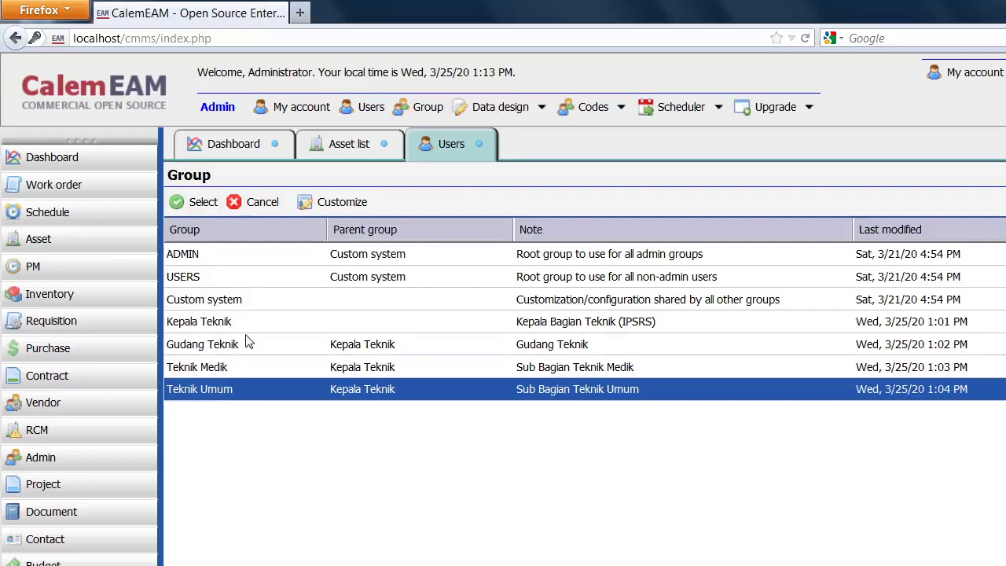
left_click(201, 202)
left_click(198, 197)
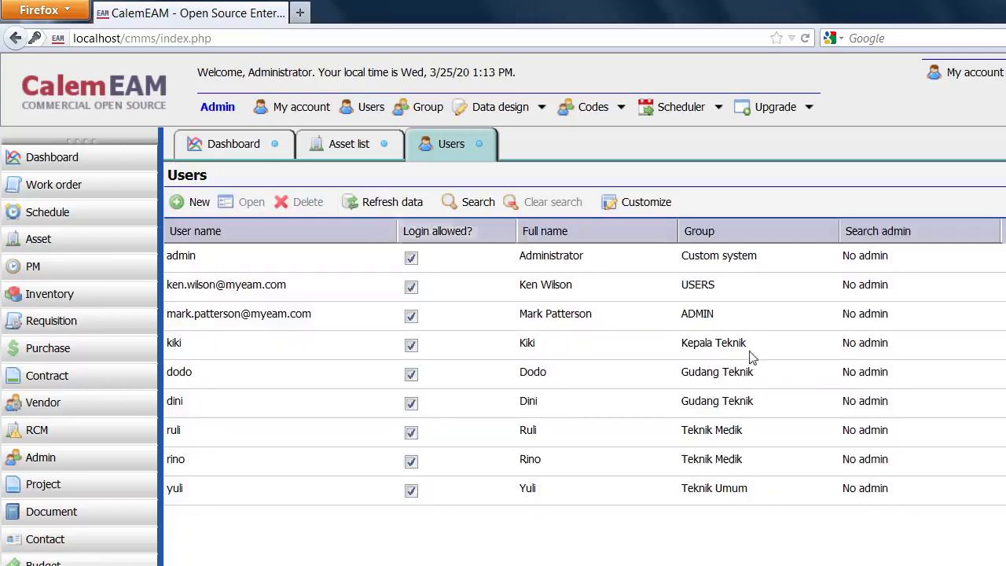
Enter new user okto with full name Okto and a confirmed password.
left_click(198, 203)
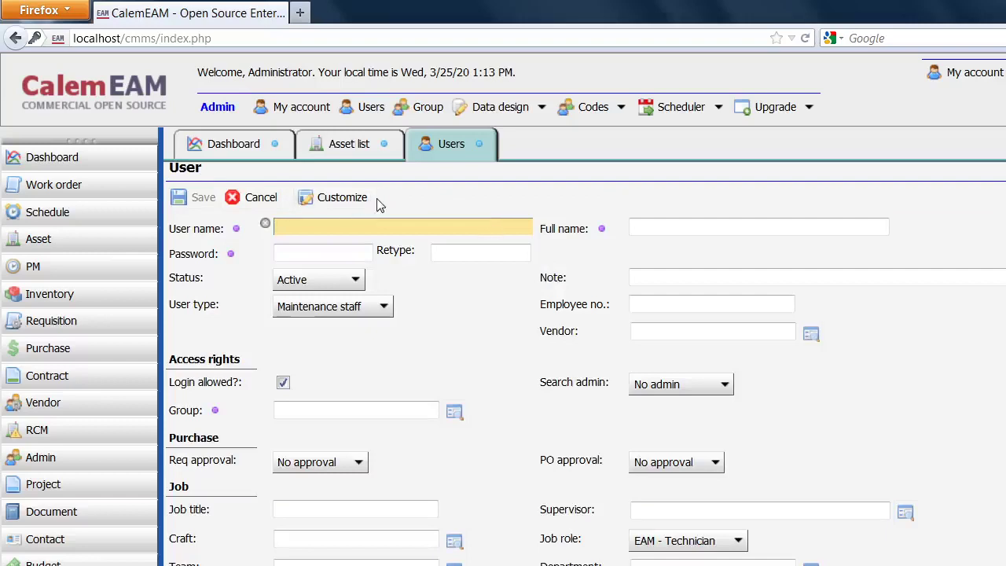
type("okto")
left_click(757, 233)
type("Okto")
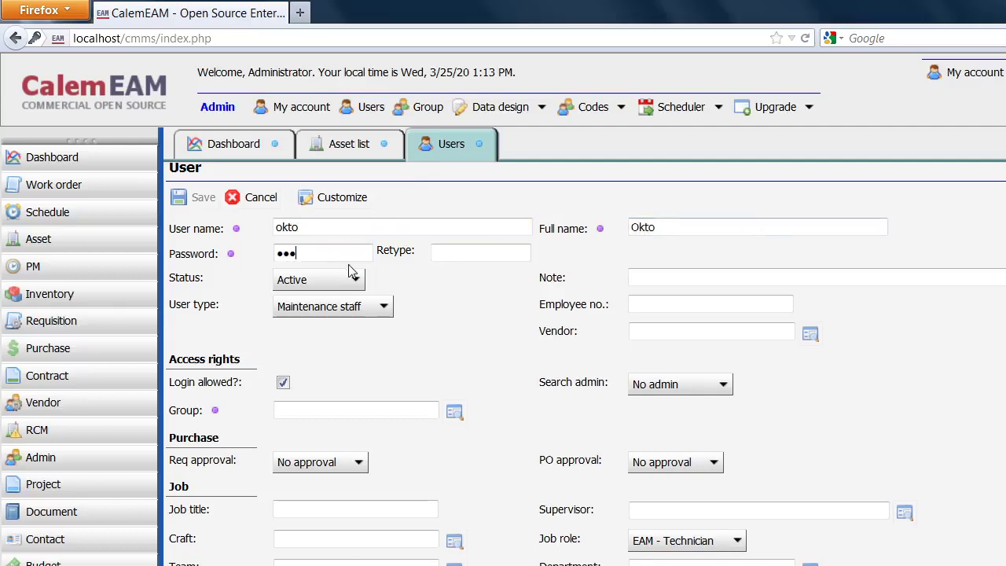
left_click(442, 253)
type("•")
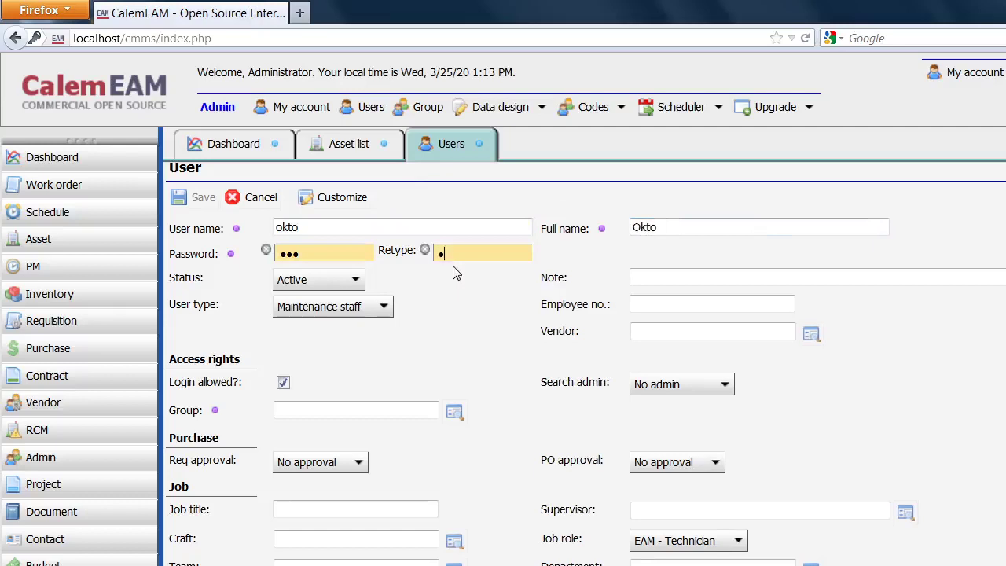
type("••")
Assign okto to Teknik Umum, save, and review the Modul Admin slides before returning.
left_click(456, 410)
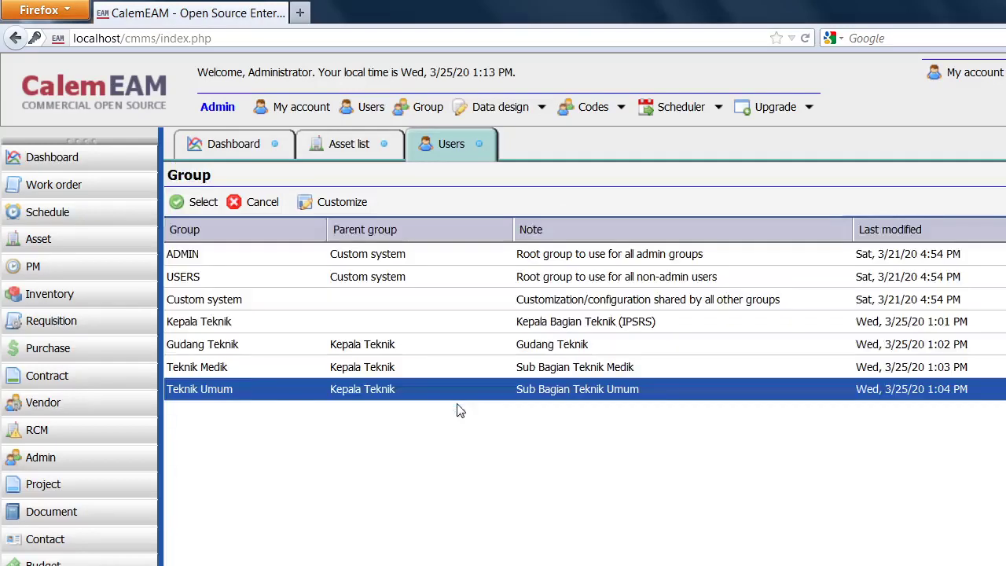
left_click(197, 209)
left_click(197, 202)
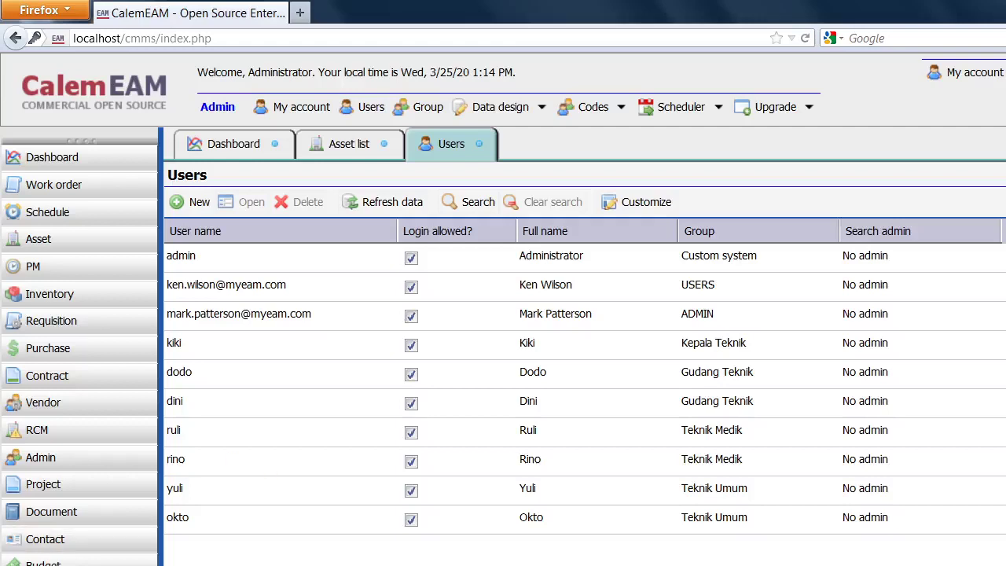
key("alt+Tab")
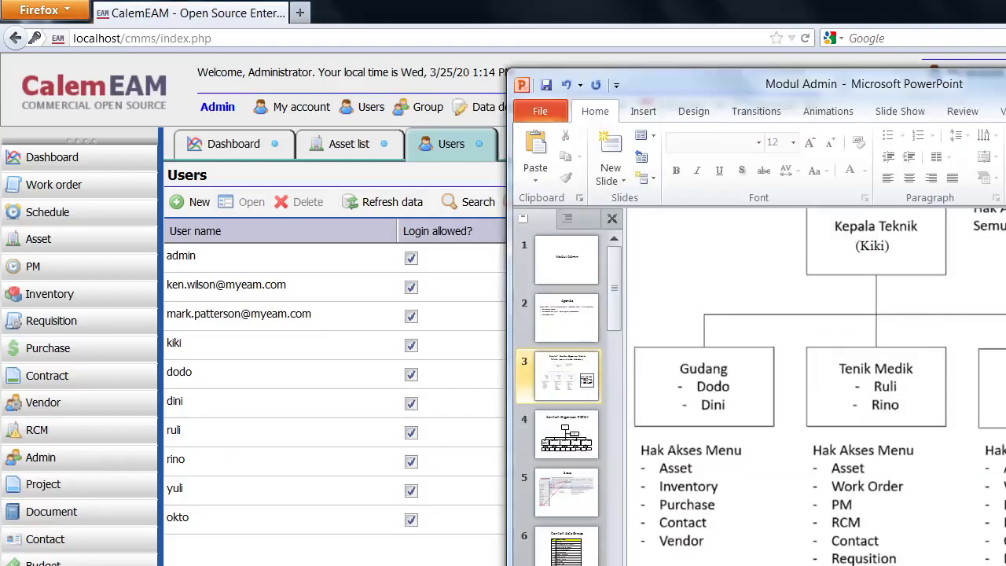
scroll(817, 385, "right", 3)
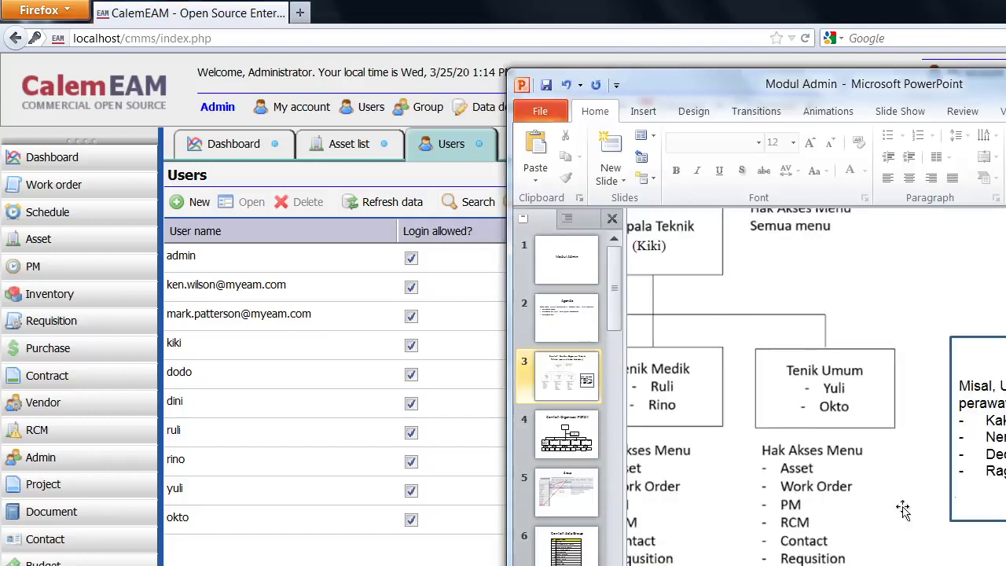
left_click(162, 142)
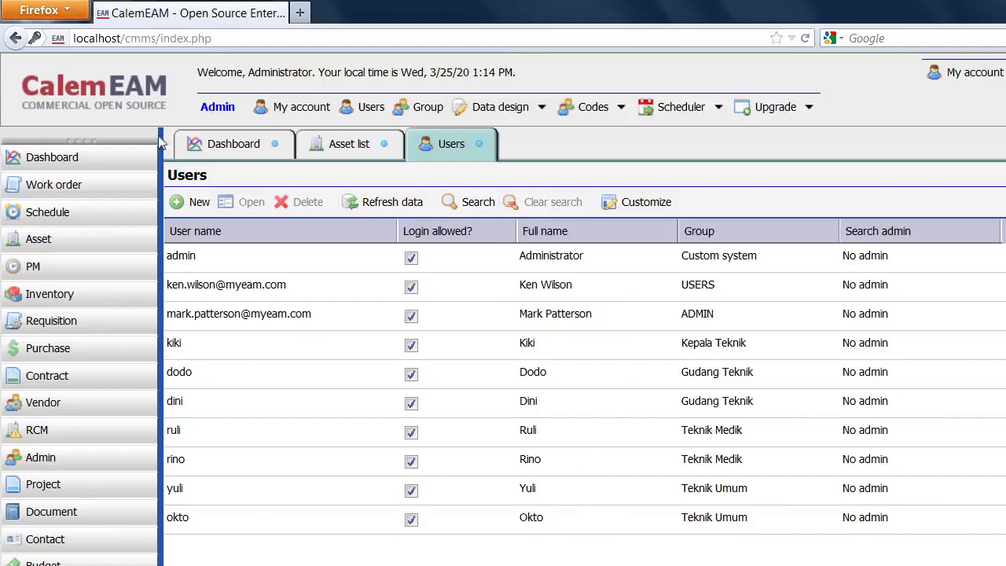
Fill a new user form for kaka, full name Kaka, with password, then open Group management.
left_click(192, 202)
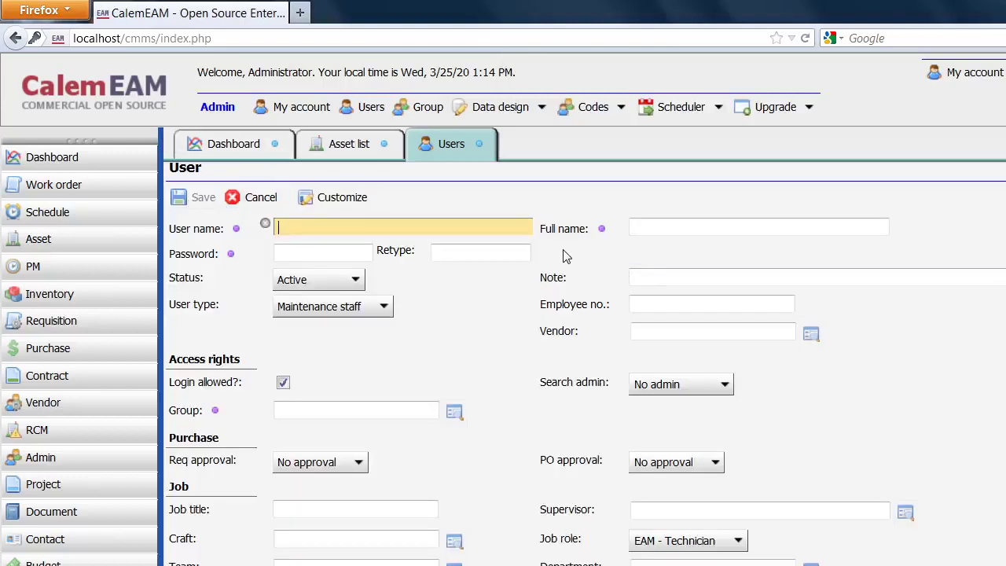
type("kaka")
left_click(674, 226)
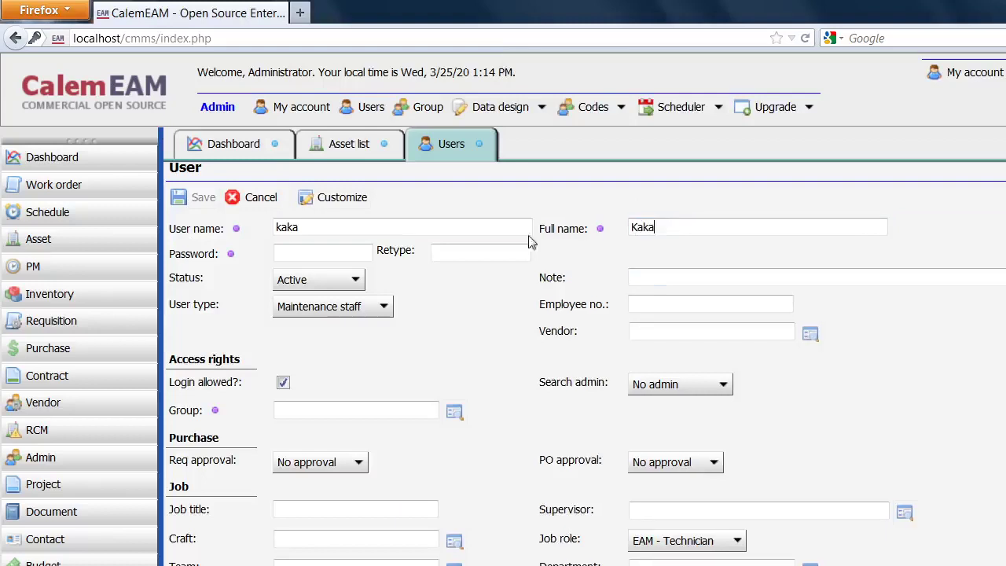
left_click(340, 252)
type("•••")
left_click(434, 254)
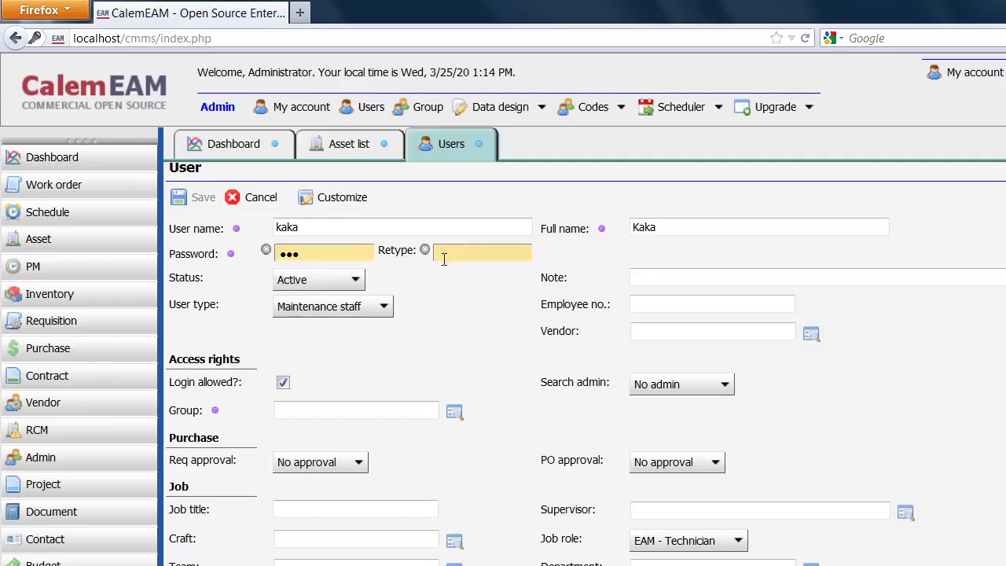
type("•")
left_click(429, 112)
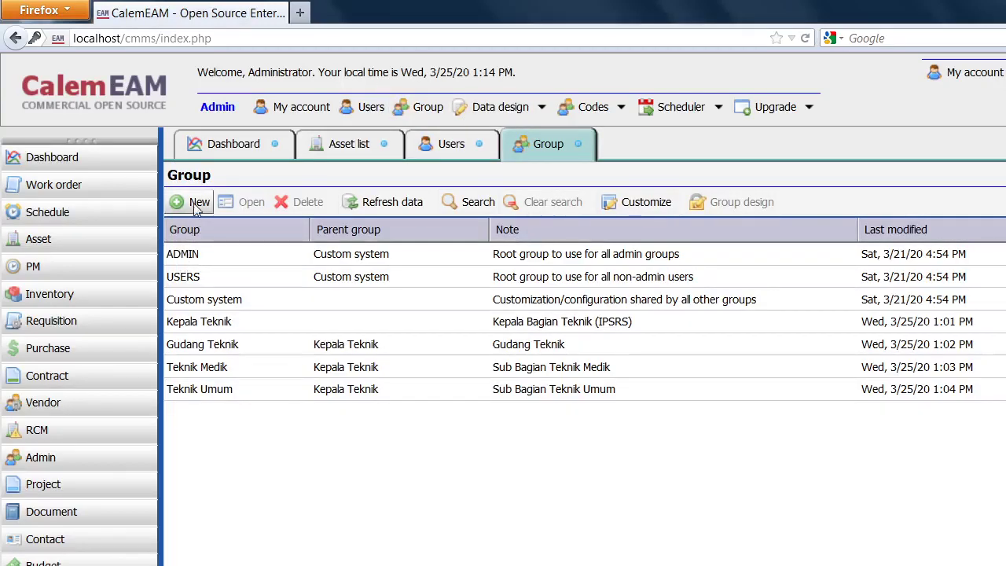
Add and save group 'user' with note 'Pengguna ruangan', leaving no parent group.
left_click(196, 205)
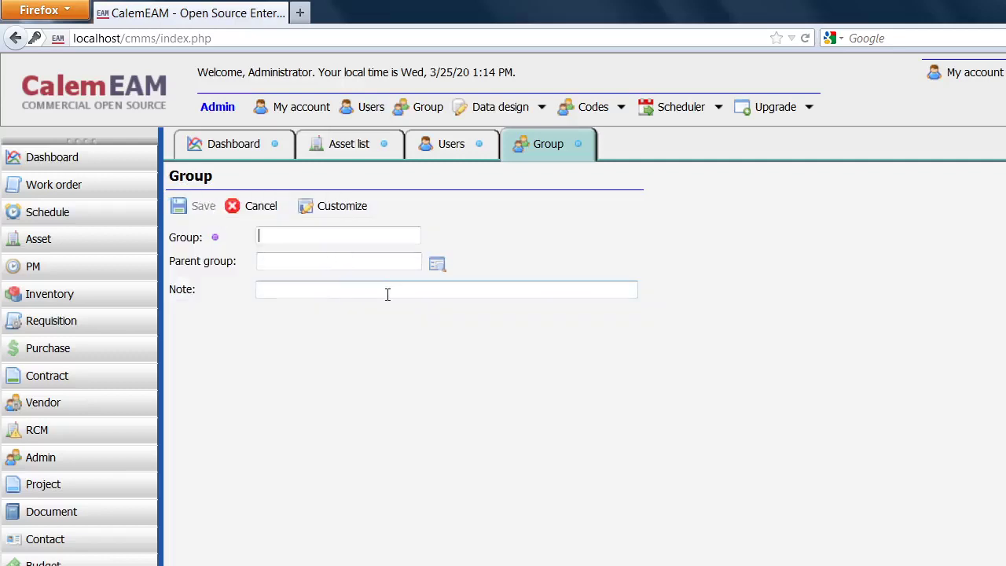
type("user")
left_click(451, 289)
left_click(323, 233)
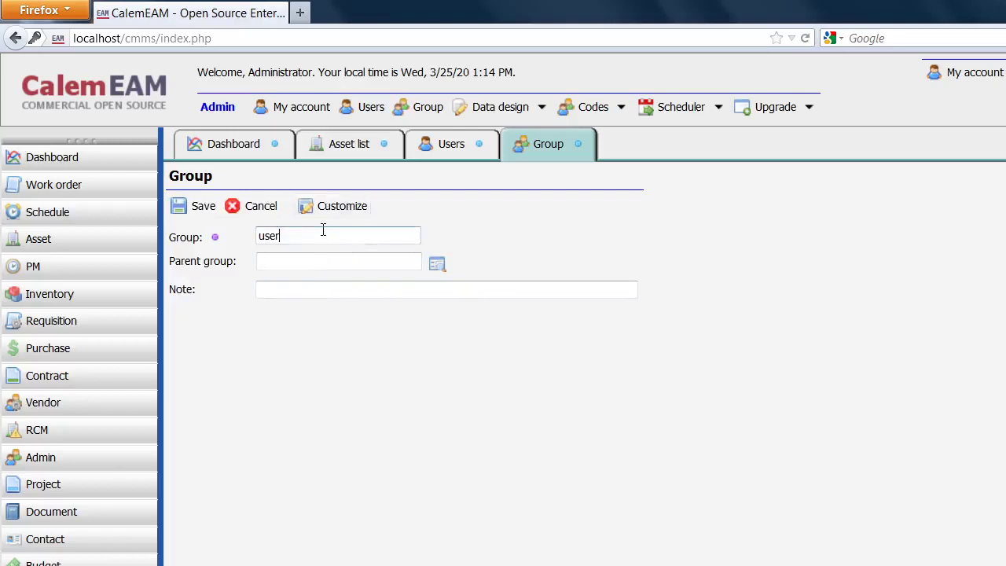
left_click(320, 290)
type("Pengguna")
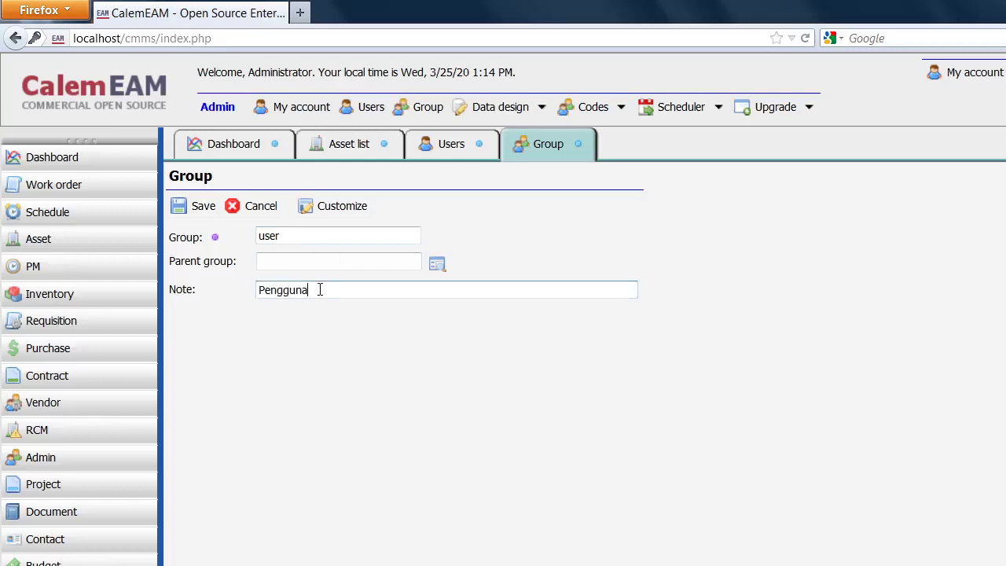
type(" ruangan")
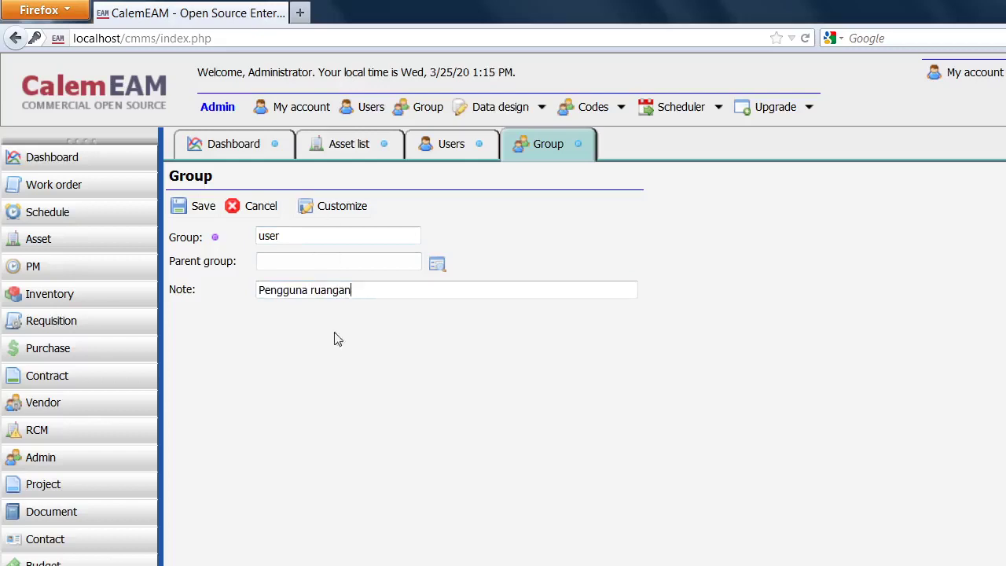
left_click(181, 207)
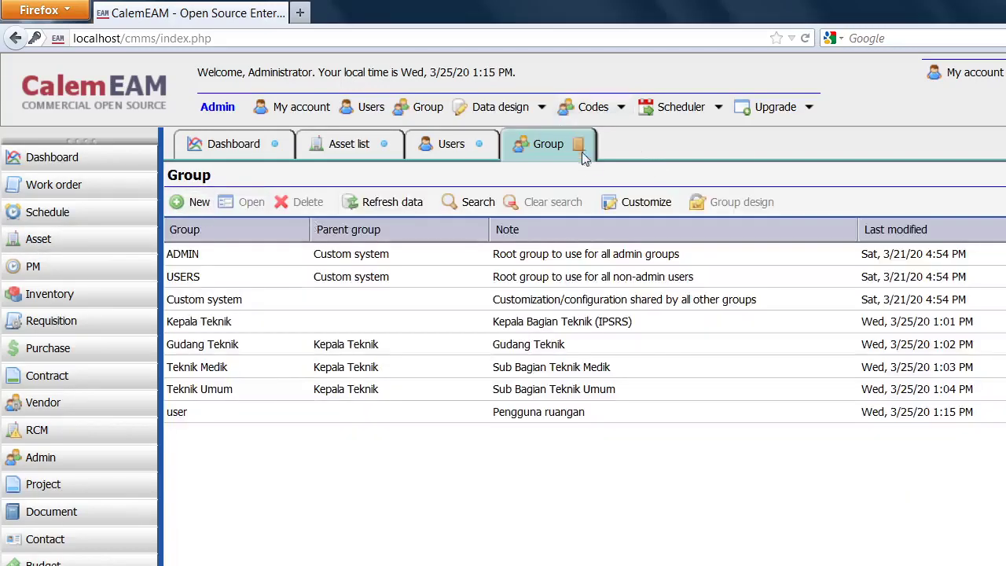
Back on kaka's form, set the group field to the new 'user' group.
left_click(579, 144)
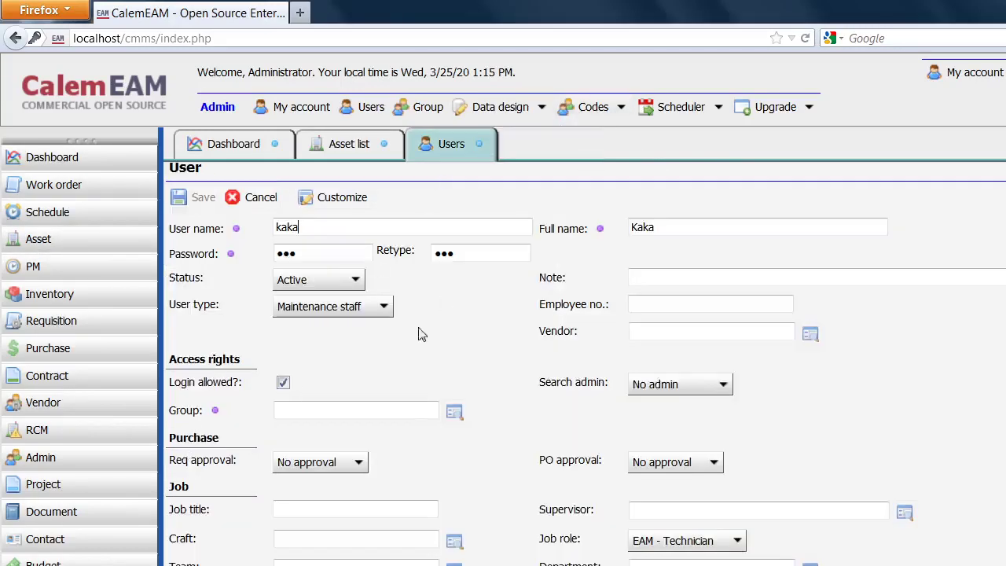
left_click(454, 414)
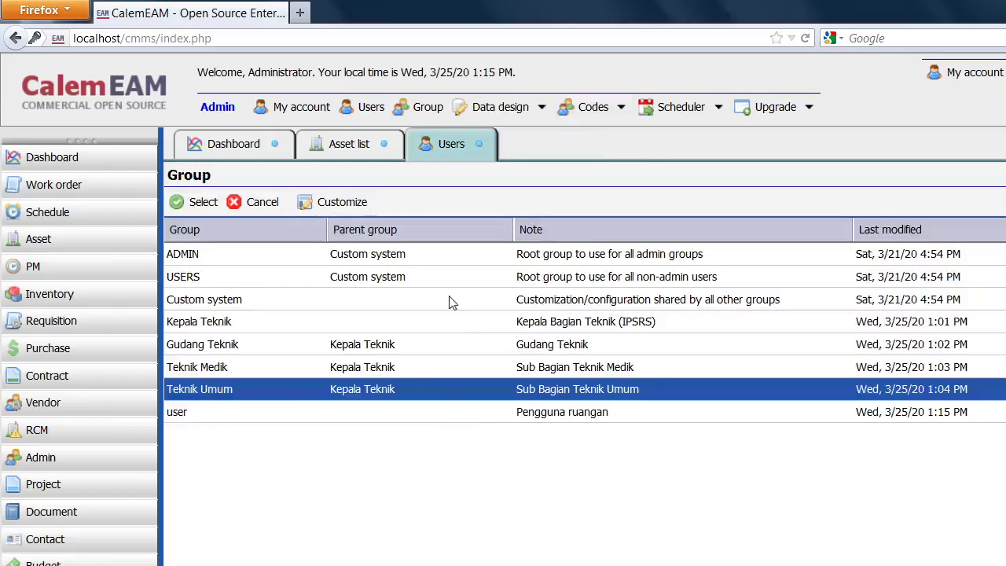
left_click(211, 413)
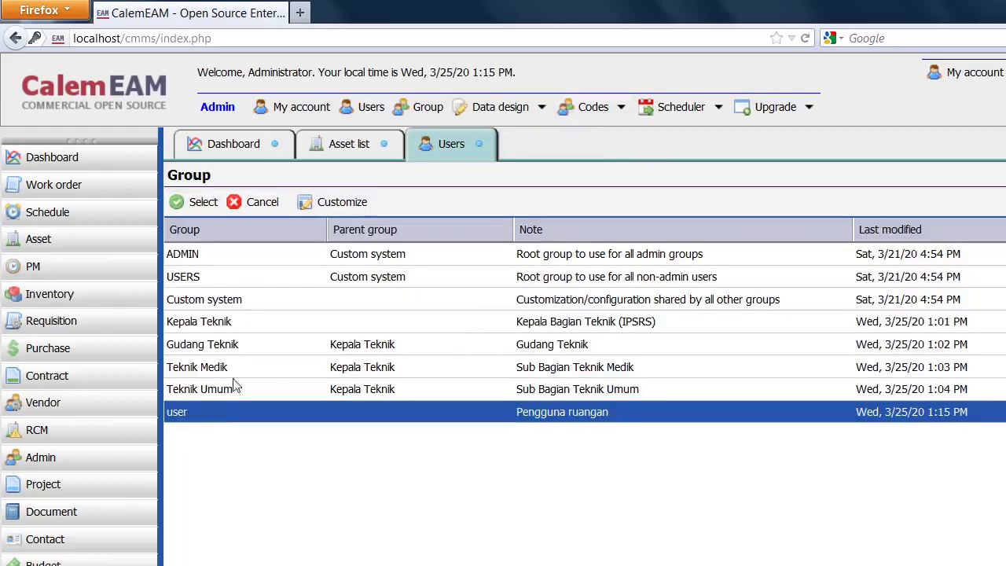
left_click(201, 203)
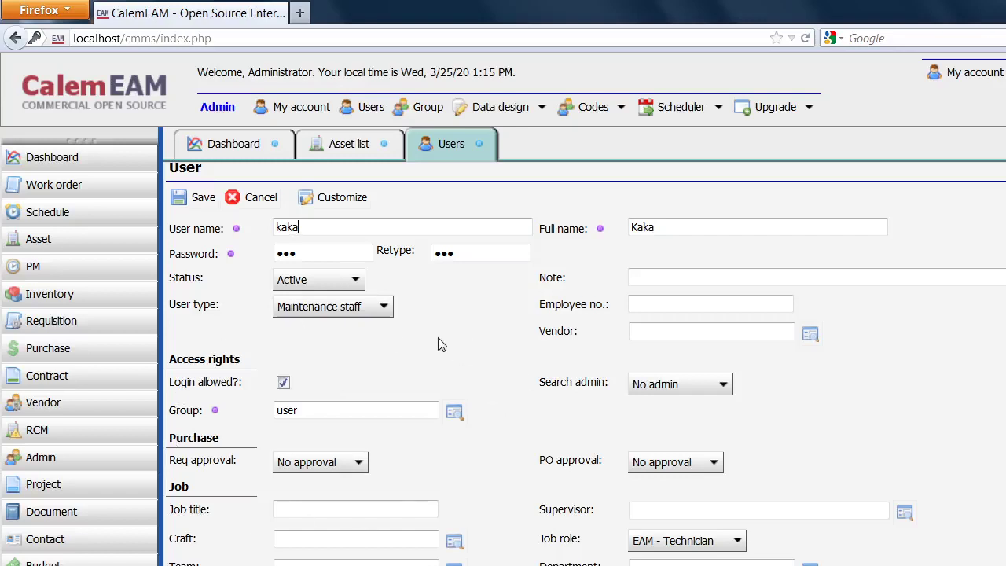
Uncheck Login allowed for kaka and save the new account.
left_click(284, 385)
left_click(199, 197)
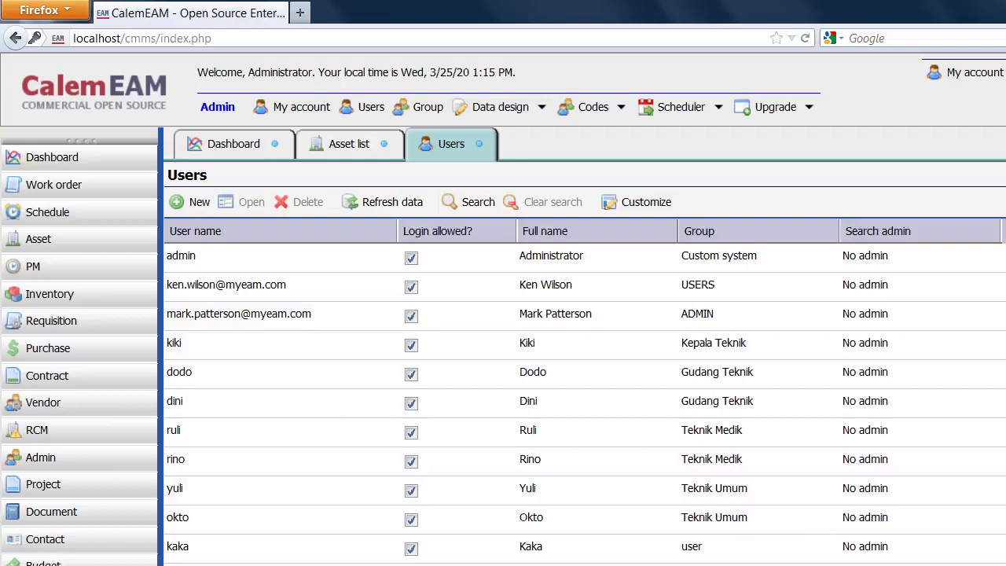
Start a new user nengah with full name Nengah and enter its password twice.
left_click(197, 202)
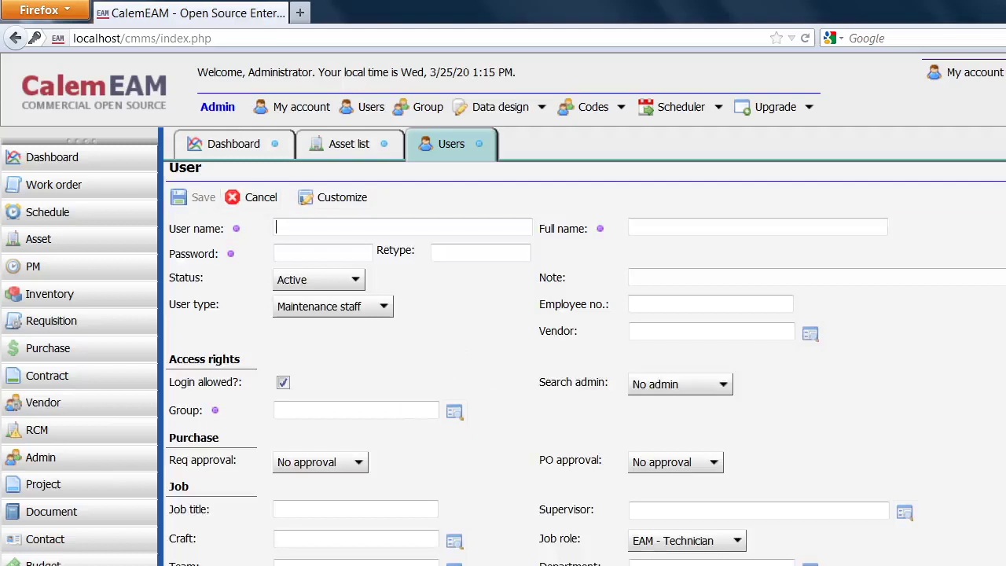
key("alt+Tab")
key("alt+Tab")
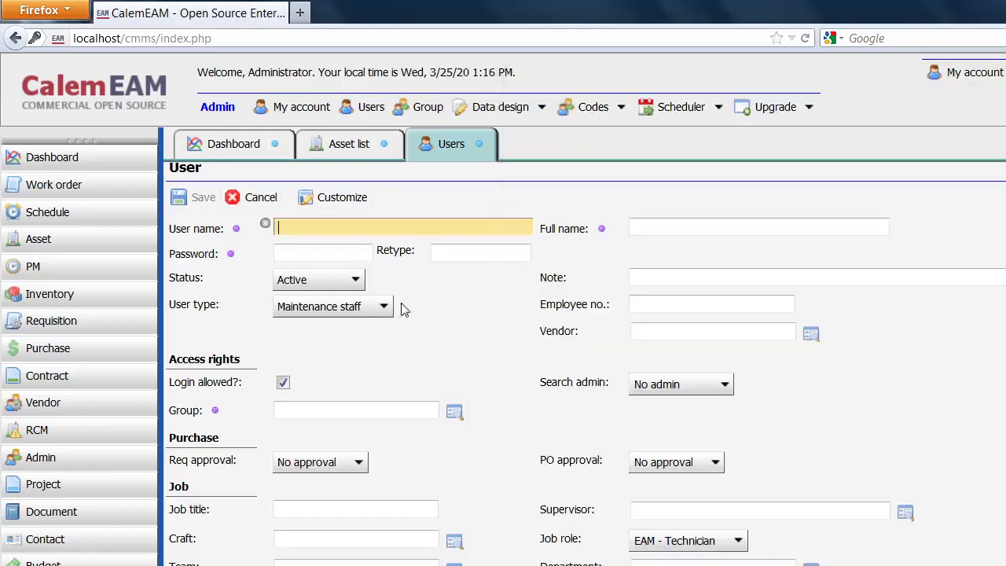
type("nengah")
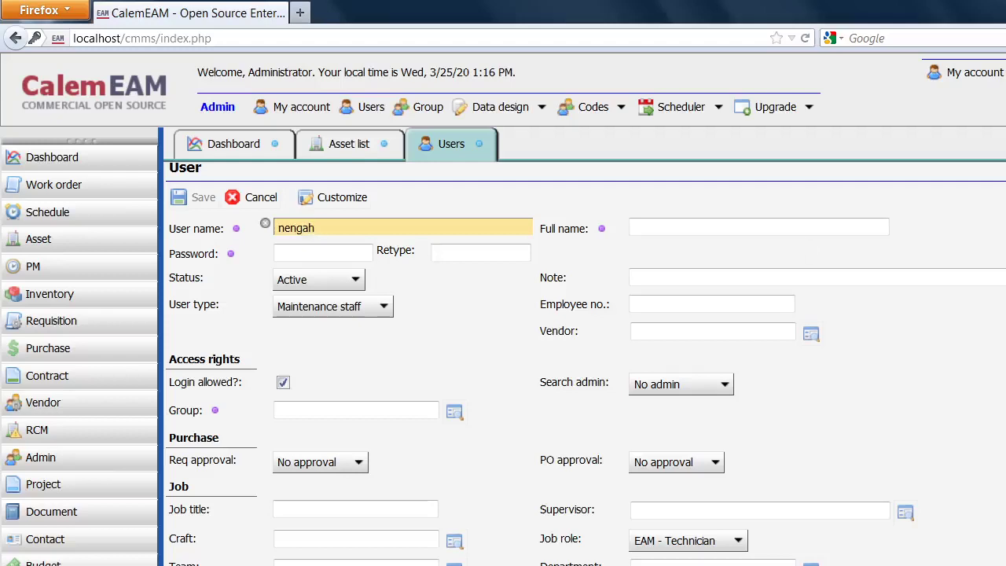
left_click(870, 229)
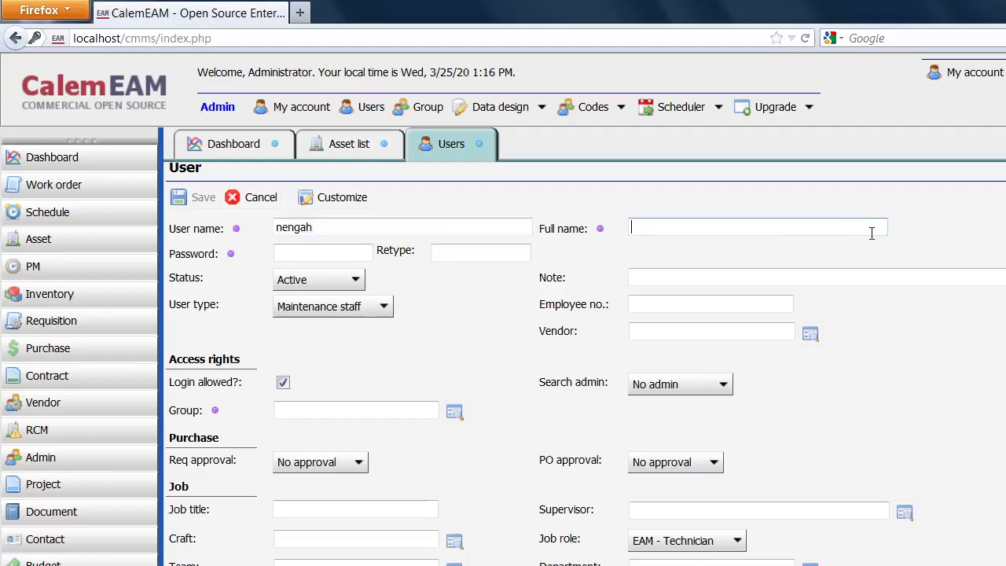
type("Nengah")
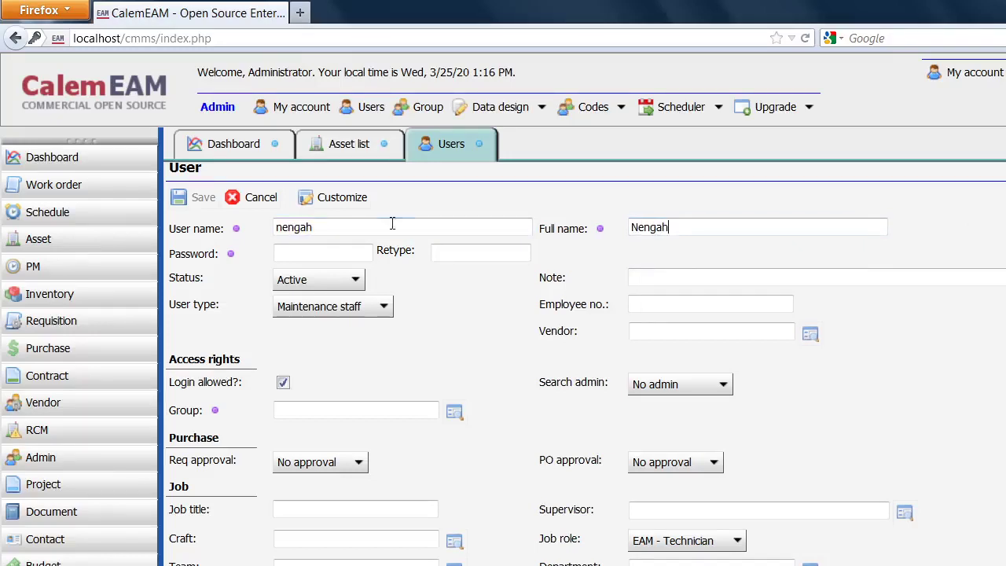
type("123")
left_click(445, 250)
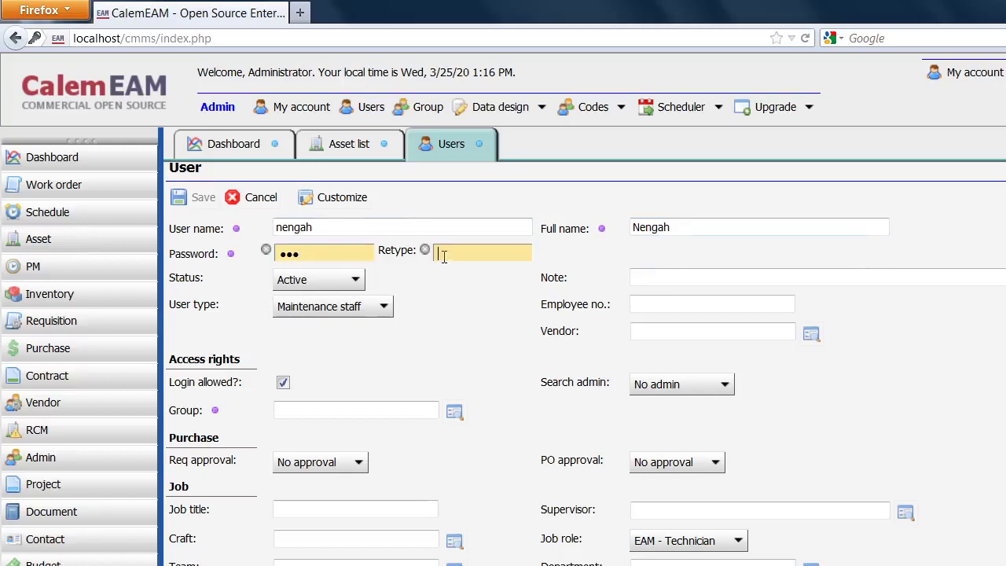
type("123")
Assign nengah to the 'user' group, save it, and bring up the Modul Admin slides.
left_click(453, 414)
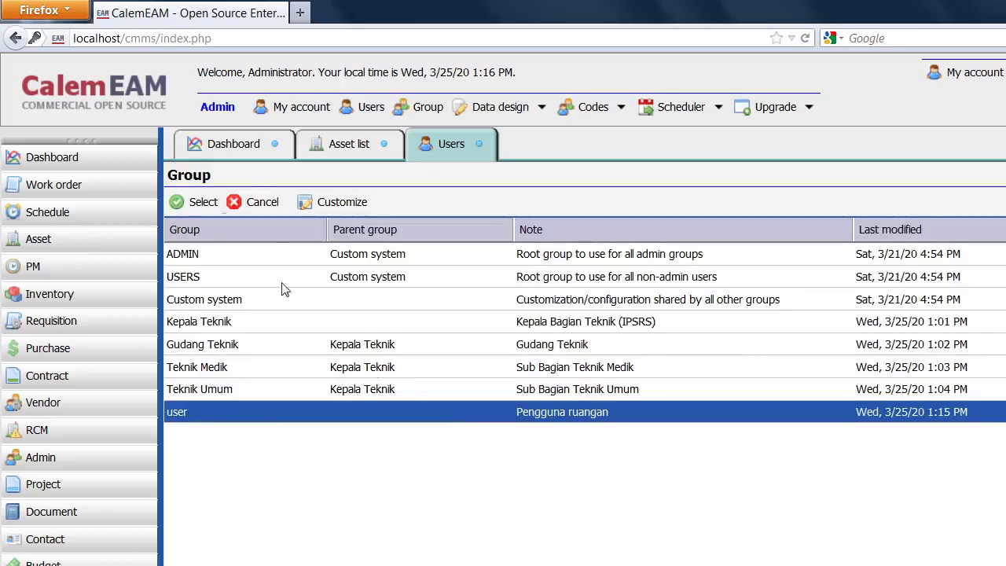
left_click(185, 203)
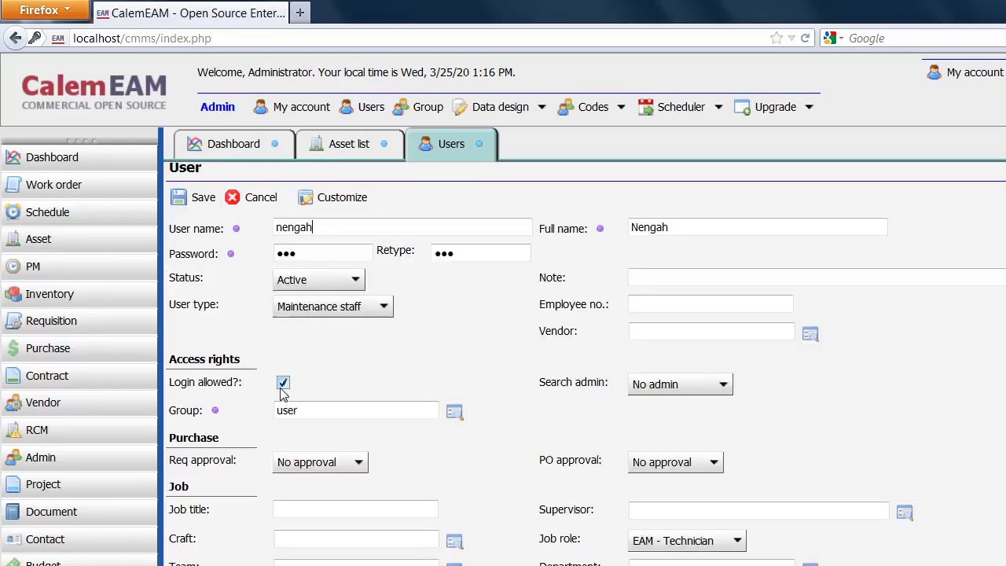
left_click(174, 197)
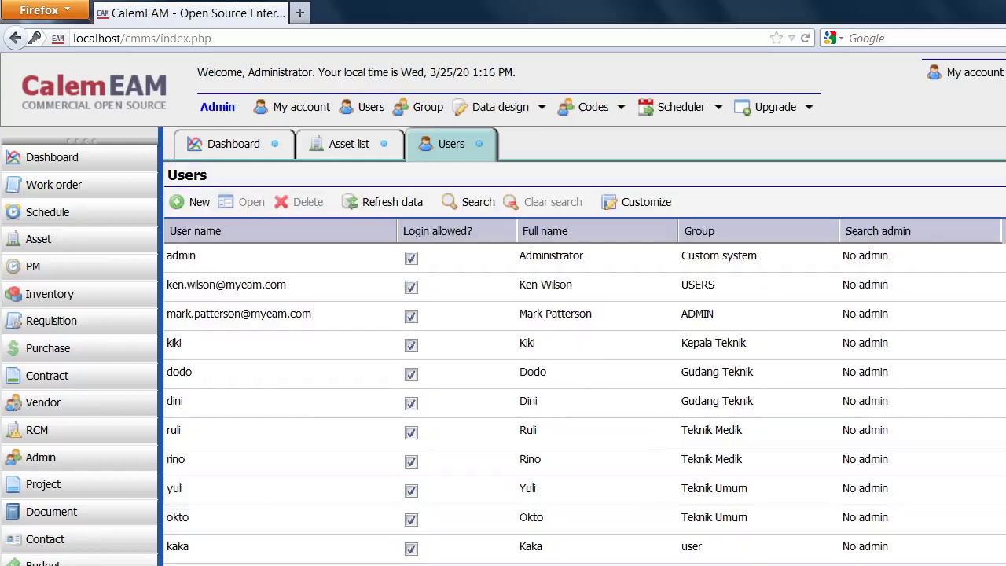
key("alt+Tab")
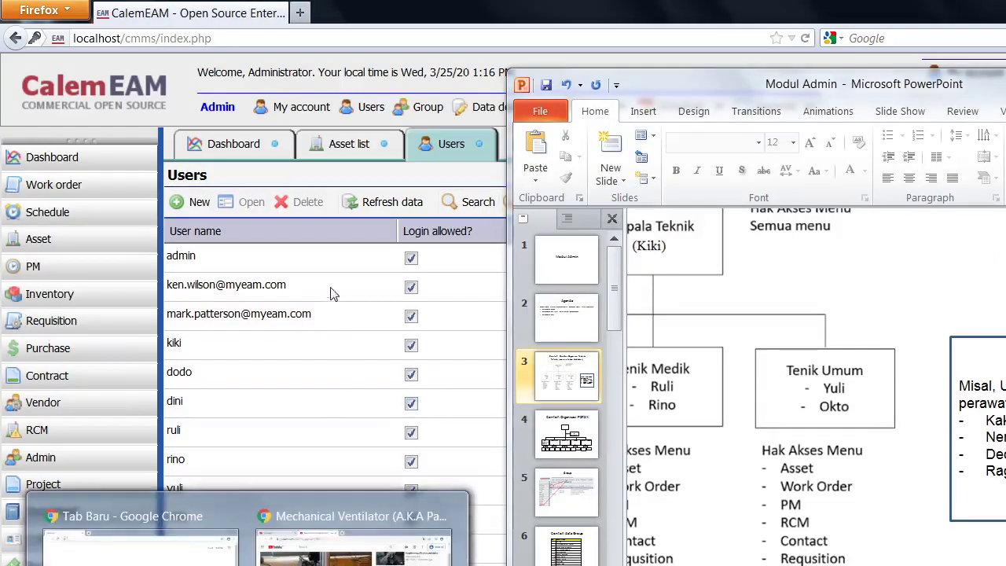
Back in CalemEAM, start new user dede with full name Dede and its password entered twice.
left_click(342, 356)
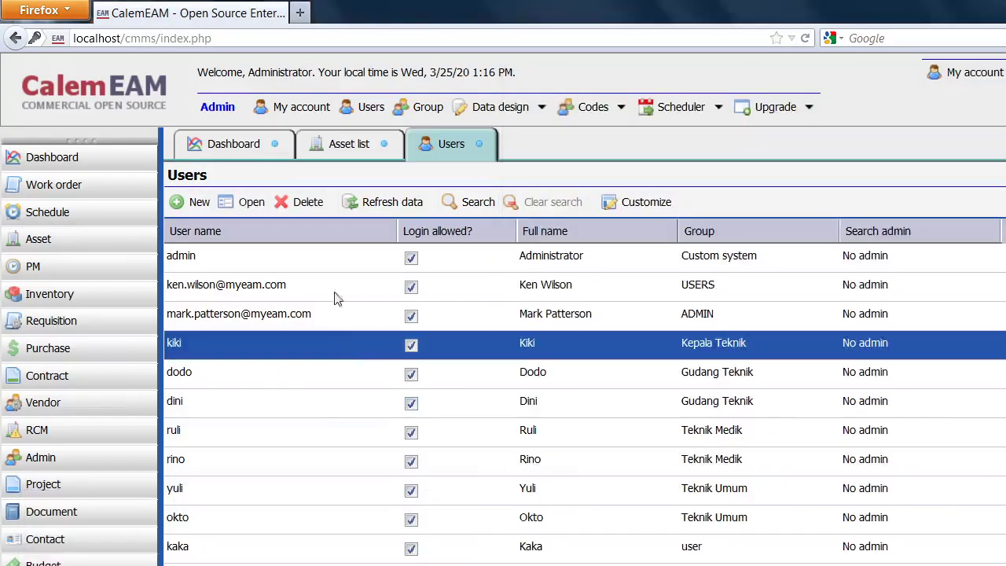
left_click(196, 202)
type("de")
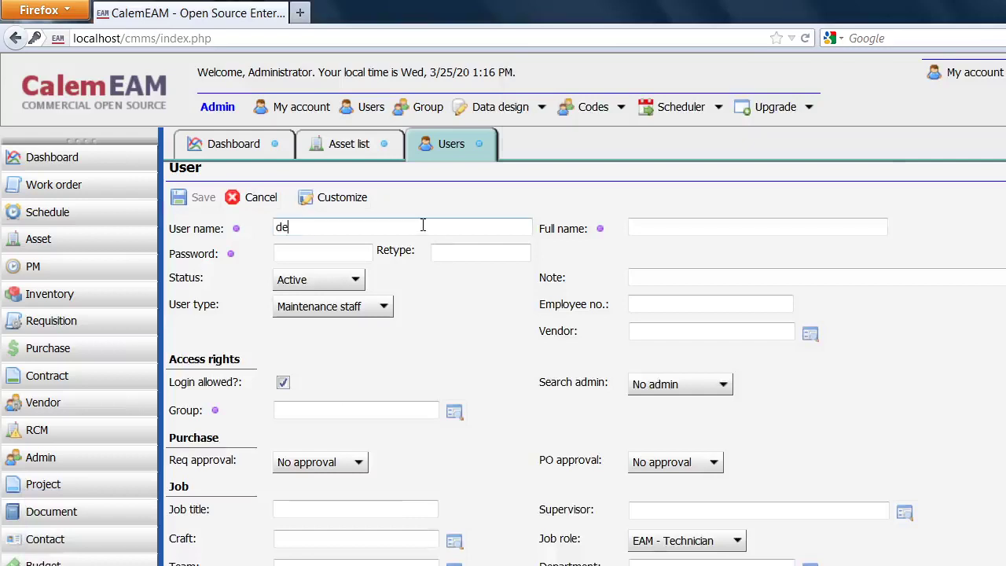
type("de")
type("De")
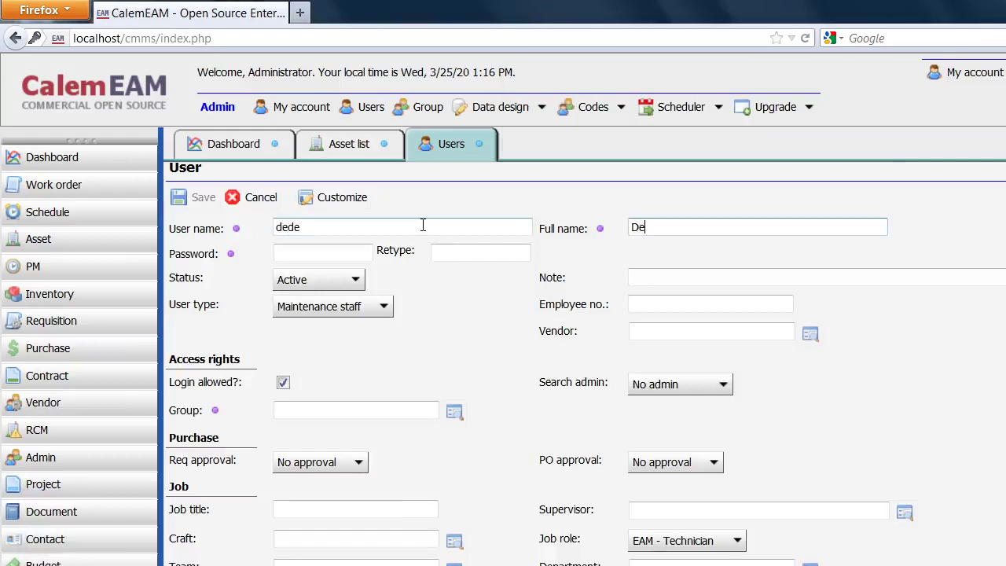
left_click(303, 250)
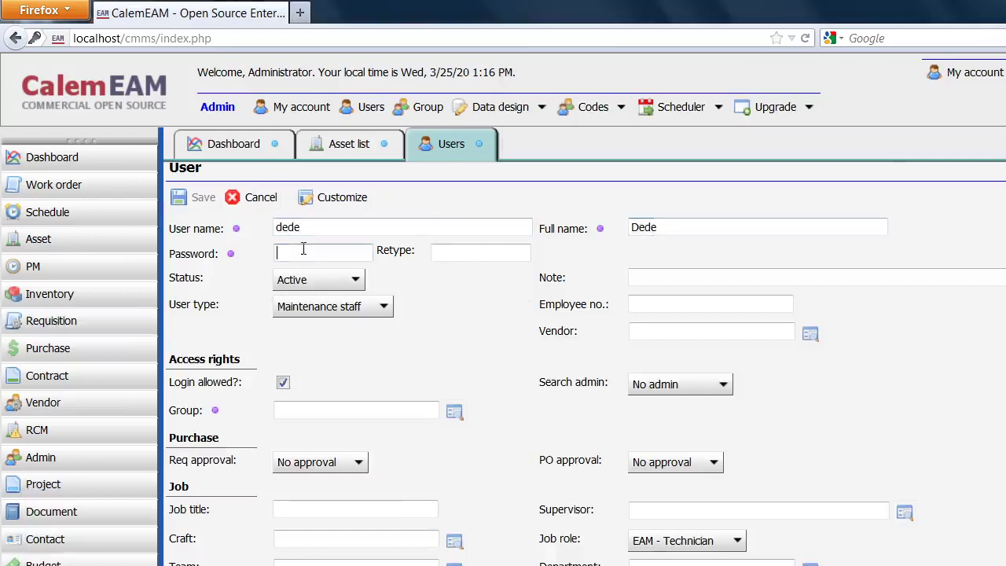
type("d")
left_click(445, 254)
type("ddd")
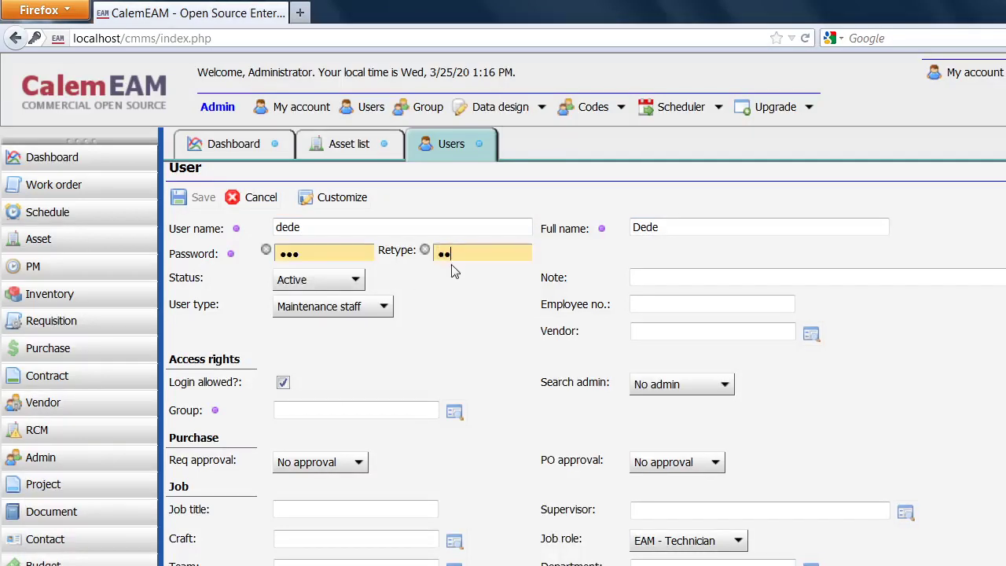
Disallow login for dede, assign the 'user' group, and save the account.
left_click(283, 383)
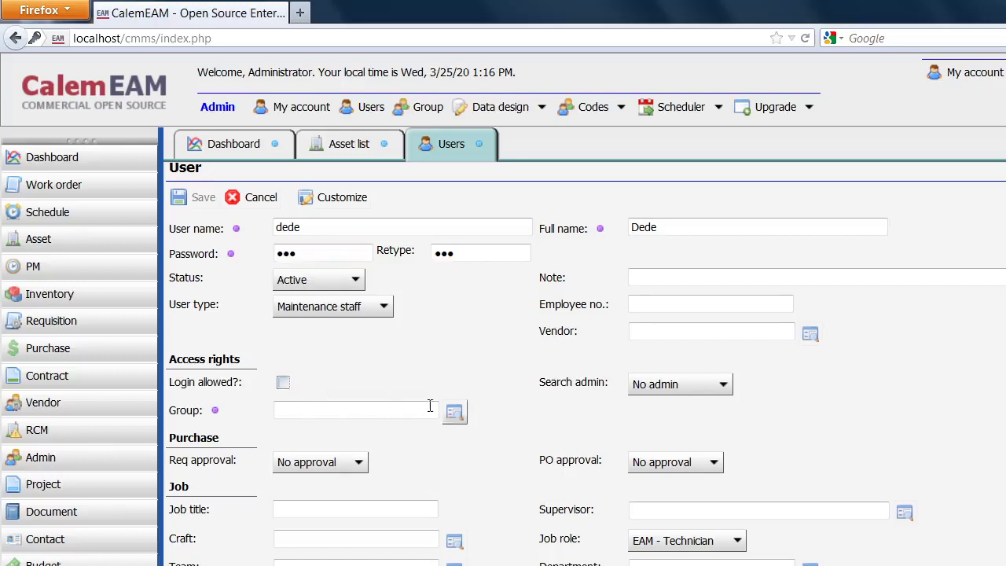
left_click(454, 412)
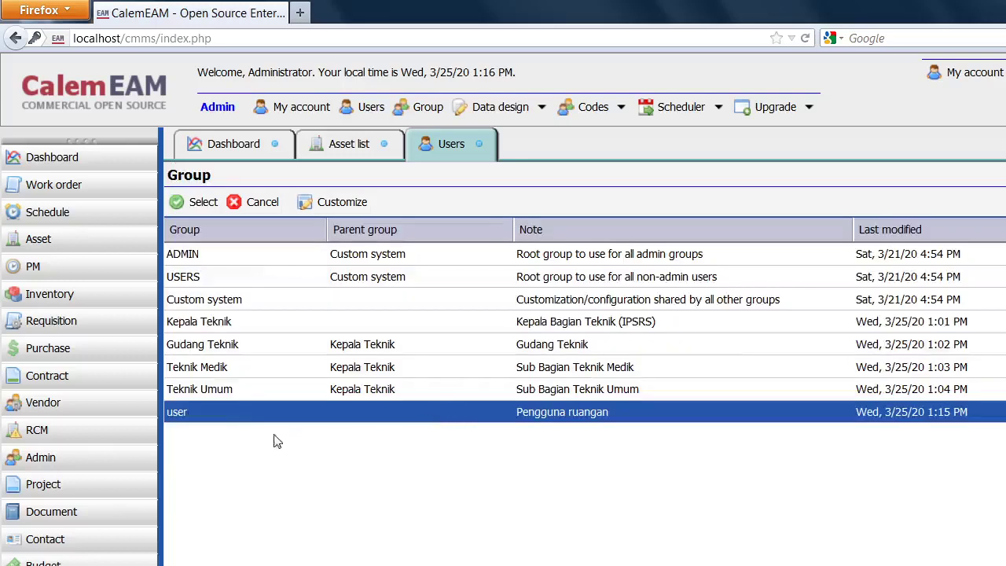
left_click(198, 202)
left_click(197, 197)
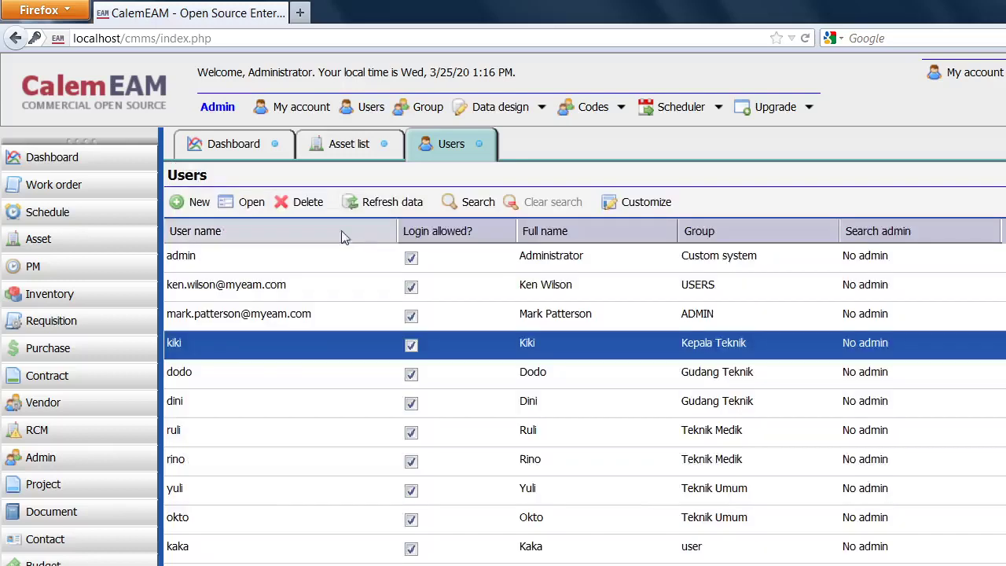
Start new user ragil with full name Ragil and enter its password twice.
left_click(192, 205)
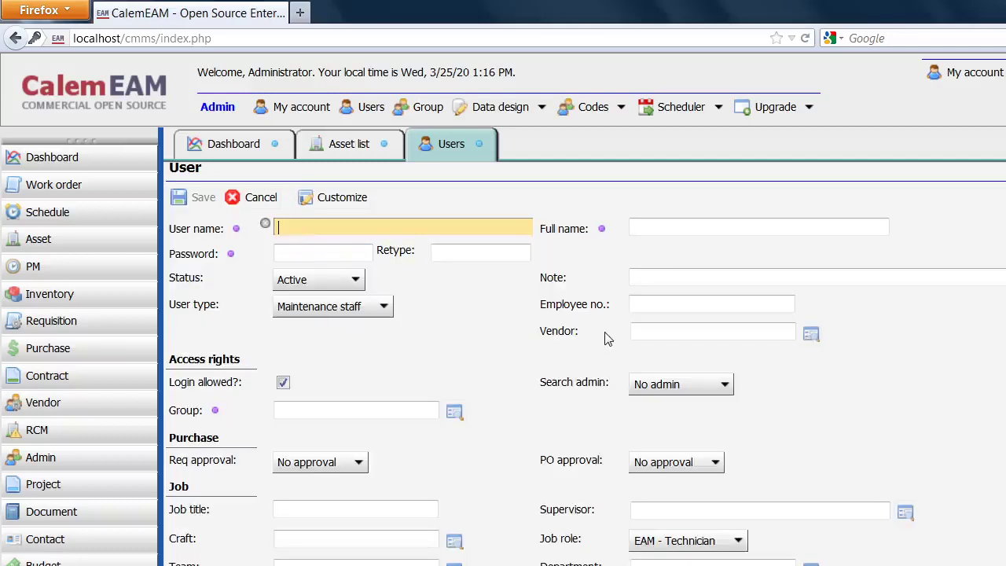
type("ragil")
left_click(824, 227)
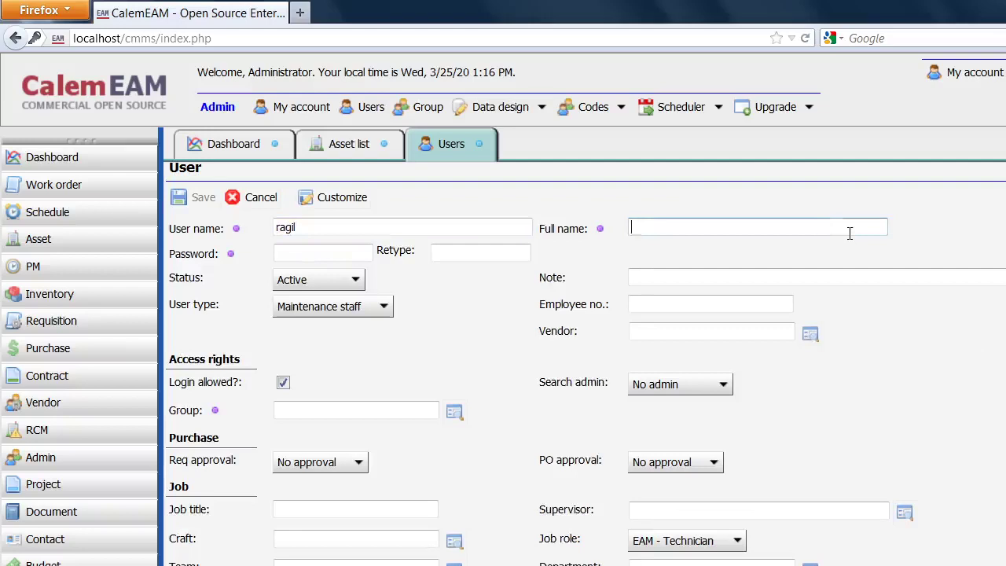
type("ragi")
type("agil")
left_click(354, 252)
type("r")
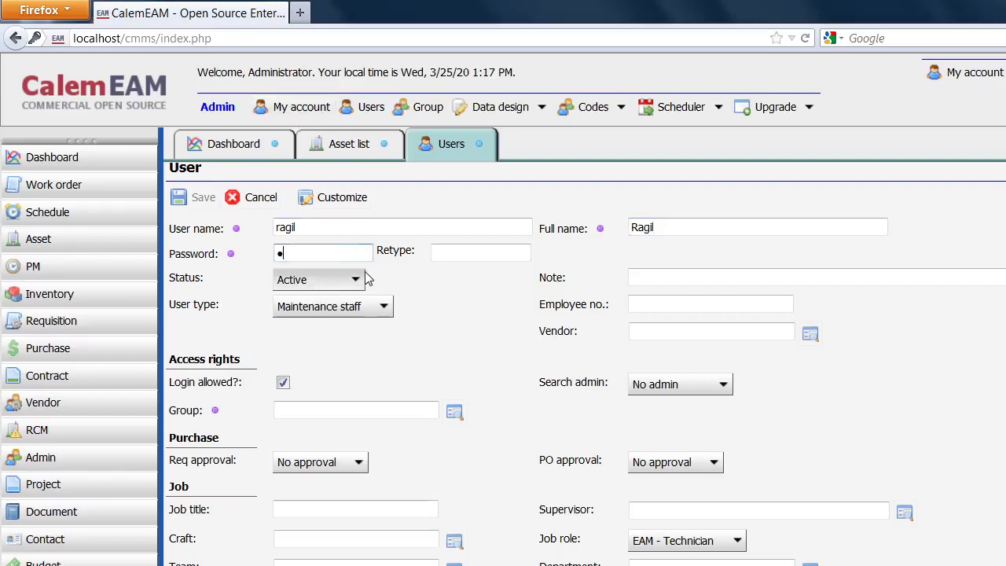
type("ag")
left_click(461, 252)
type("r")
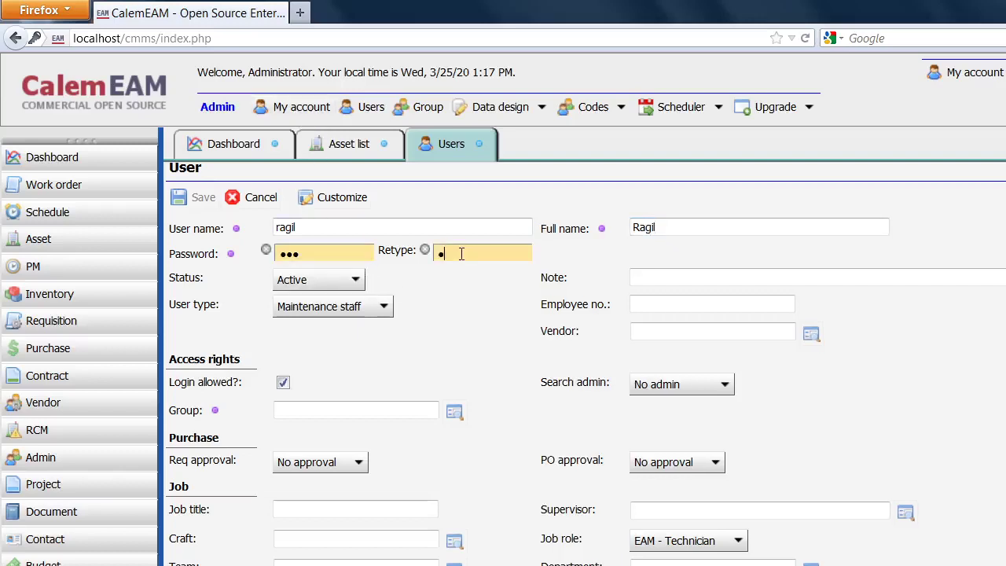
type("ag")
Put ragil in the 'user' group, disallow login, and save the account.
left_click(454, 414)
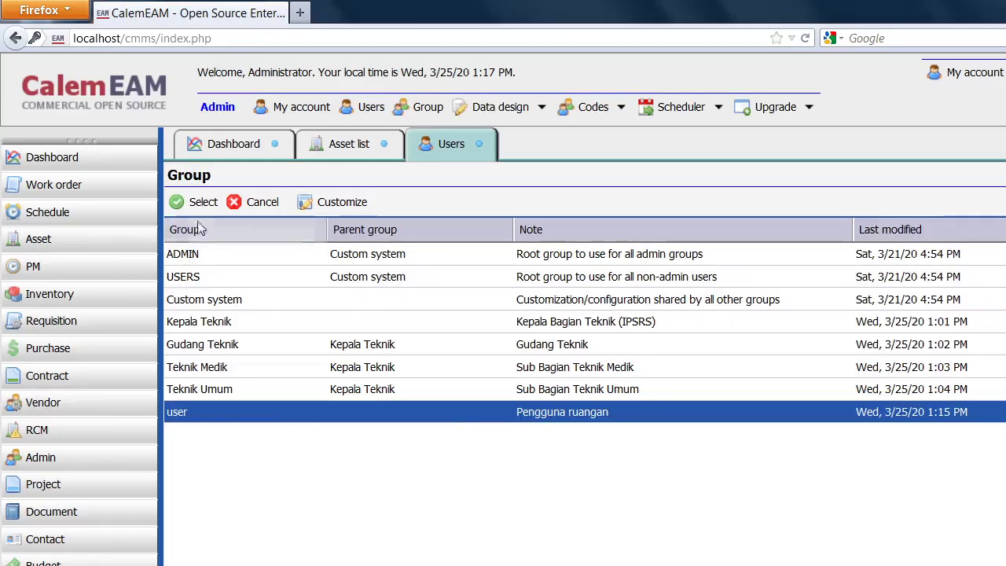
left_click(201, 201)
left_click(284, 384)
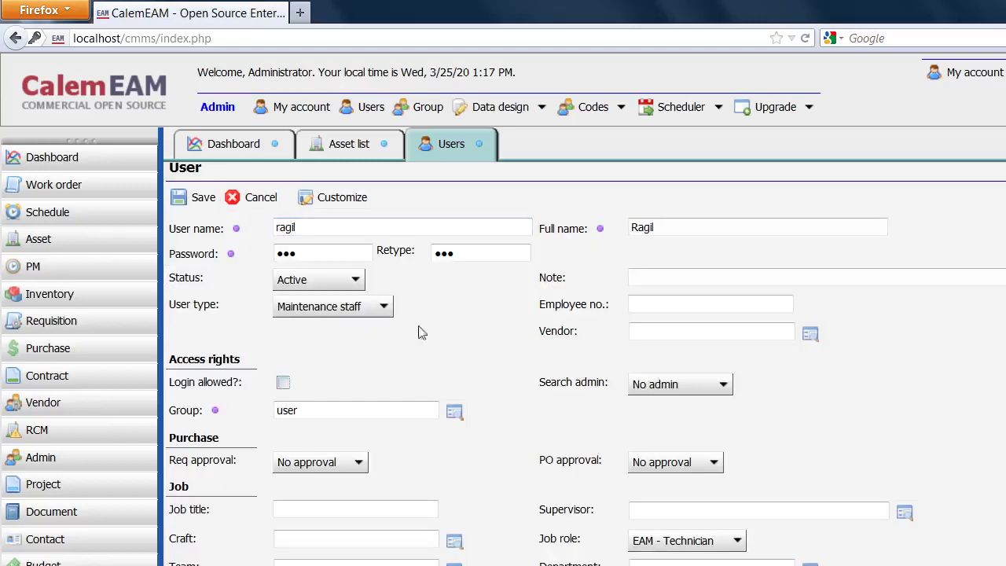
left_click(203, 197)
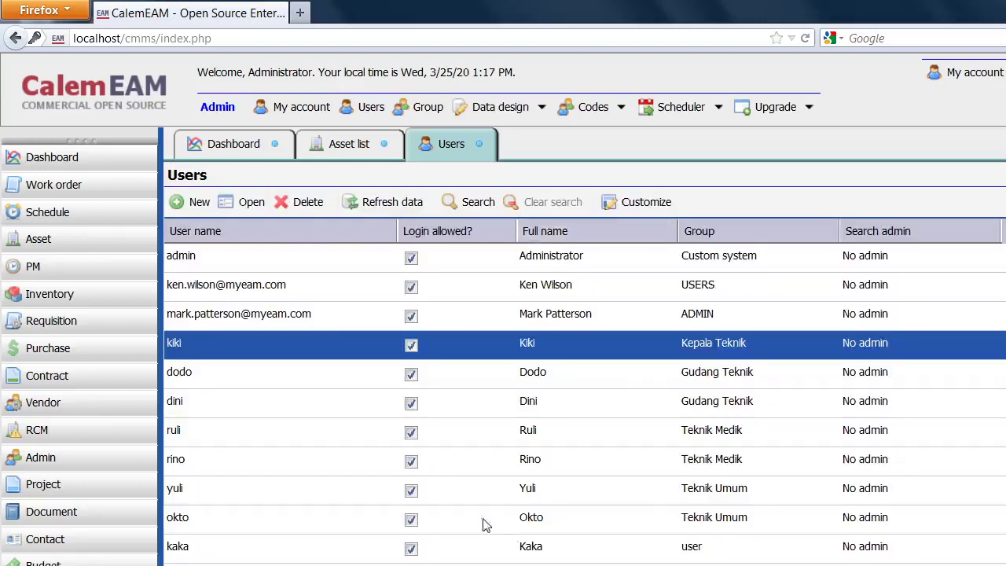
Select the first Gudang Teknik user, check the Gudang box's allowed menus in the slides, then return to CalemEAM.
left_click(180, 378)
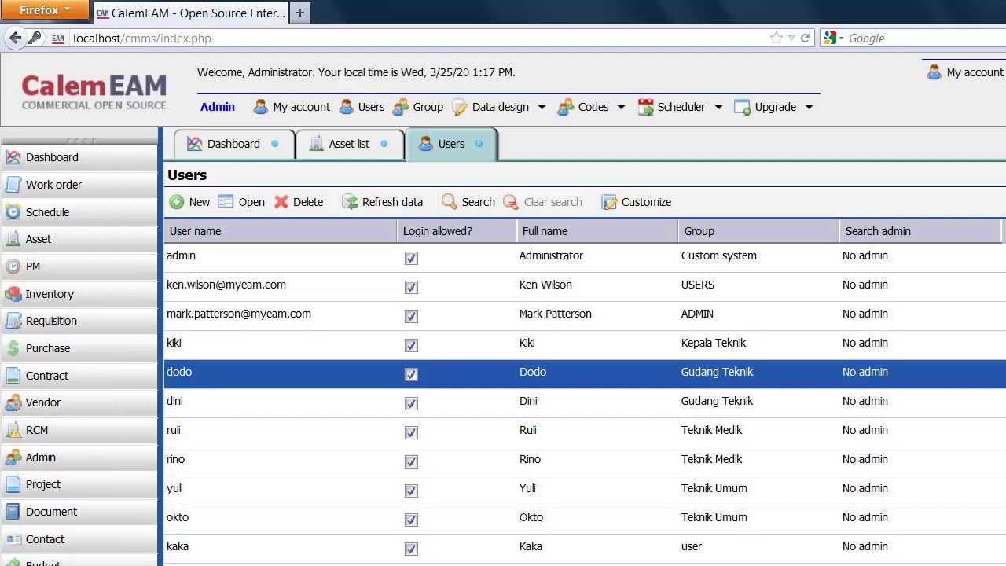
key("alt+Tab")
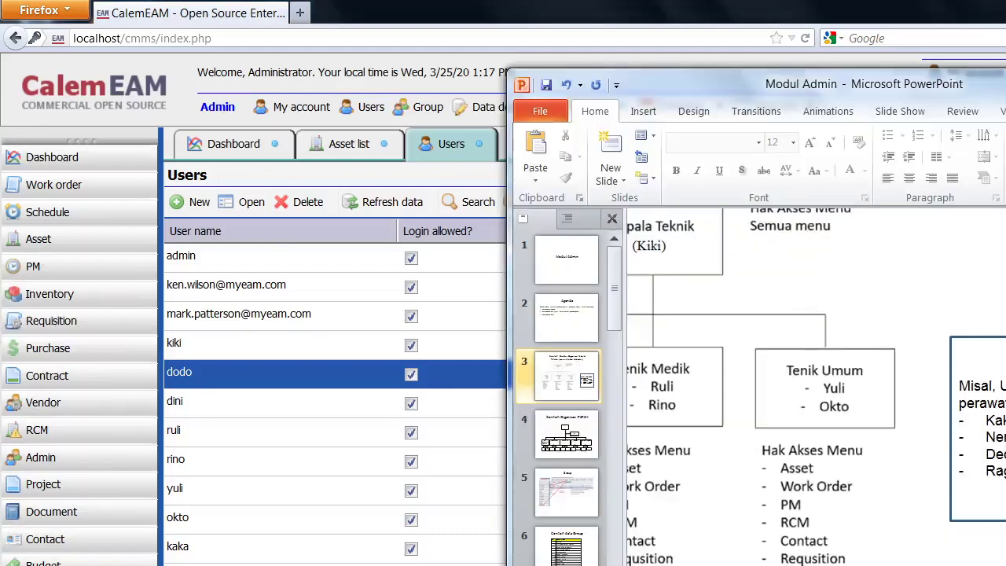
scroll(816, 387, "left", 4)
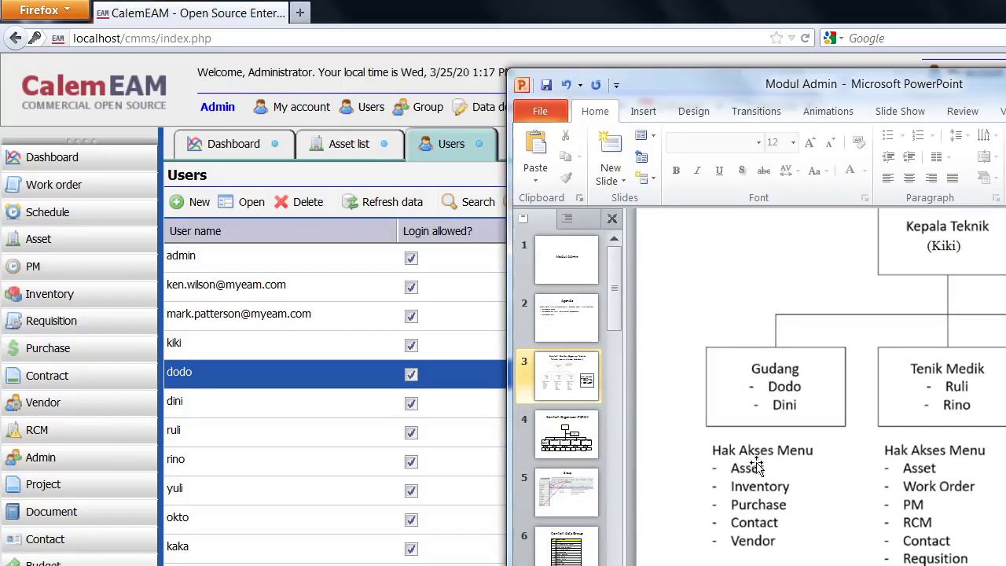
left_click(320, 188)
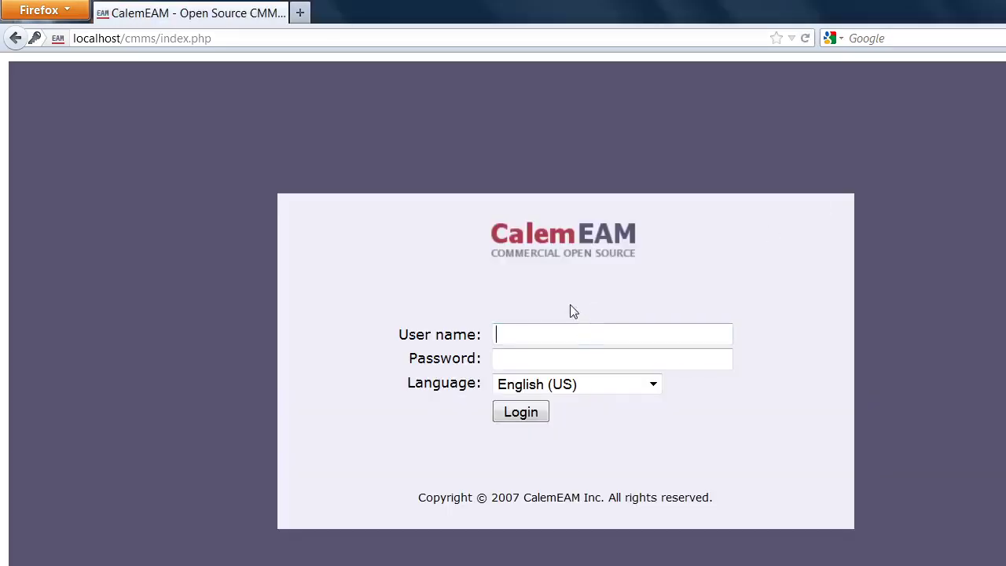
type("dodo")
key("Tab")
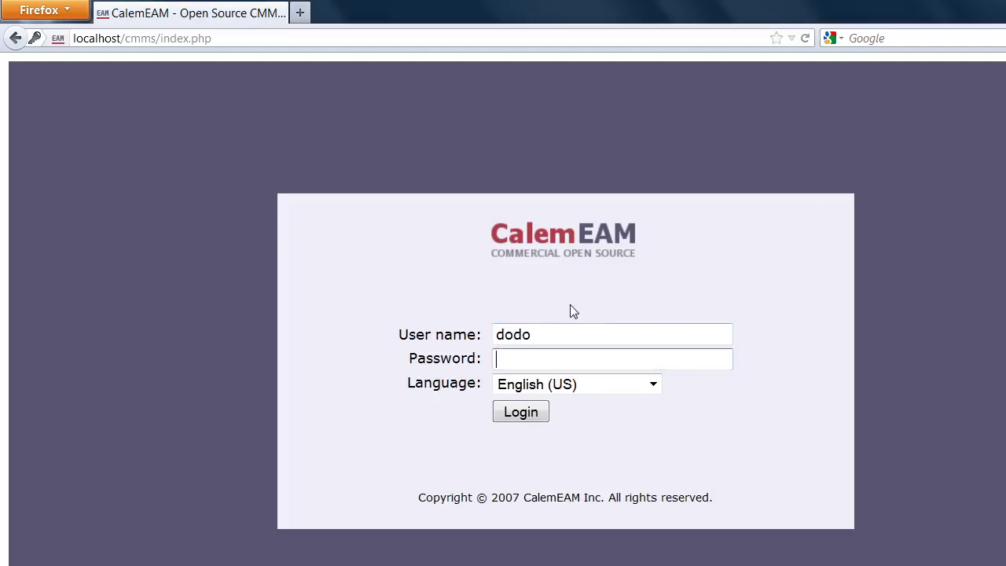
key("BackSpace")
key("BackSpace")
type("123")
left_click(521, 414)
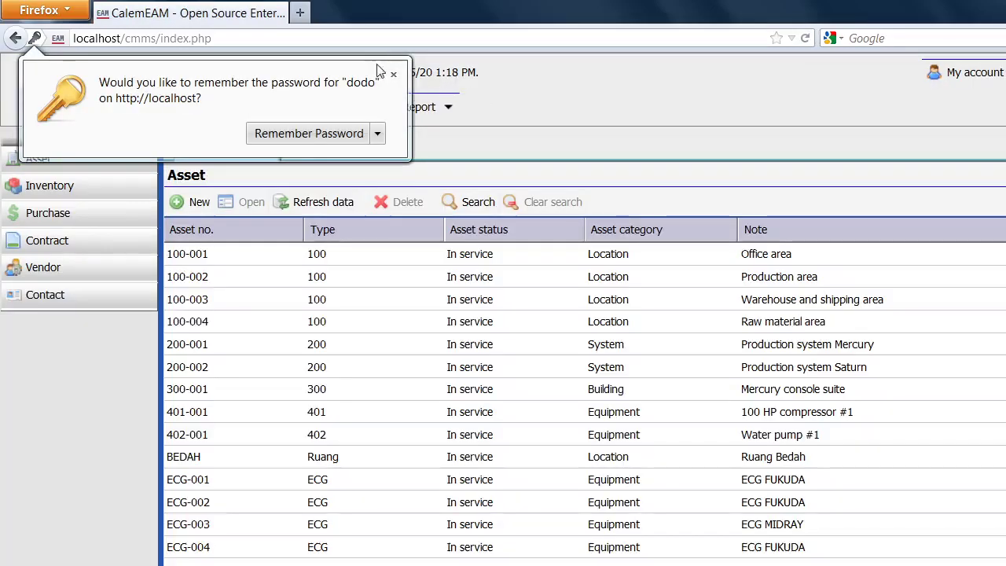
left_click(393, 74)
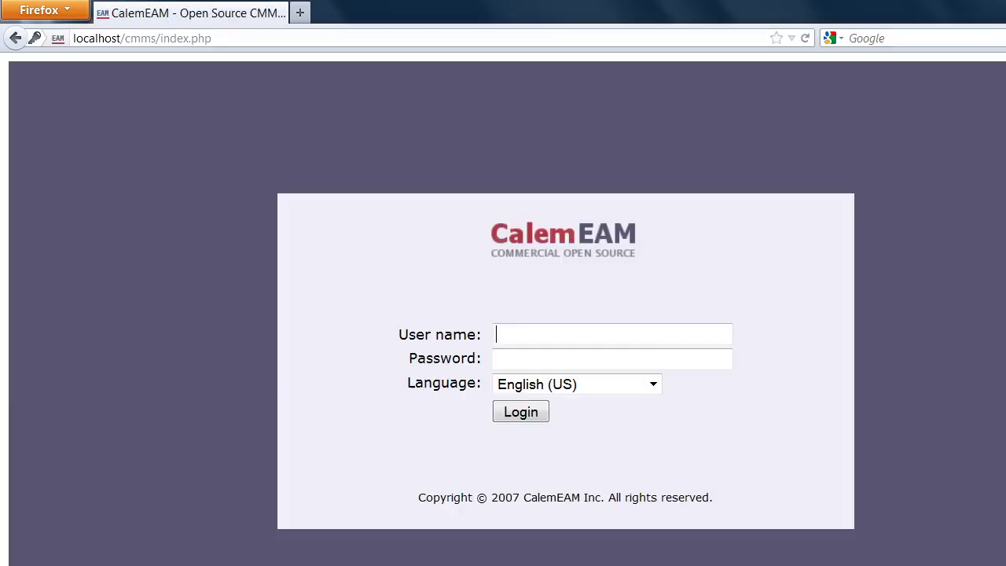
key("alt+Tab")
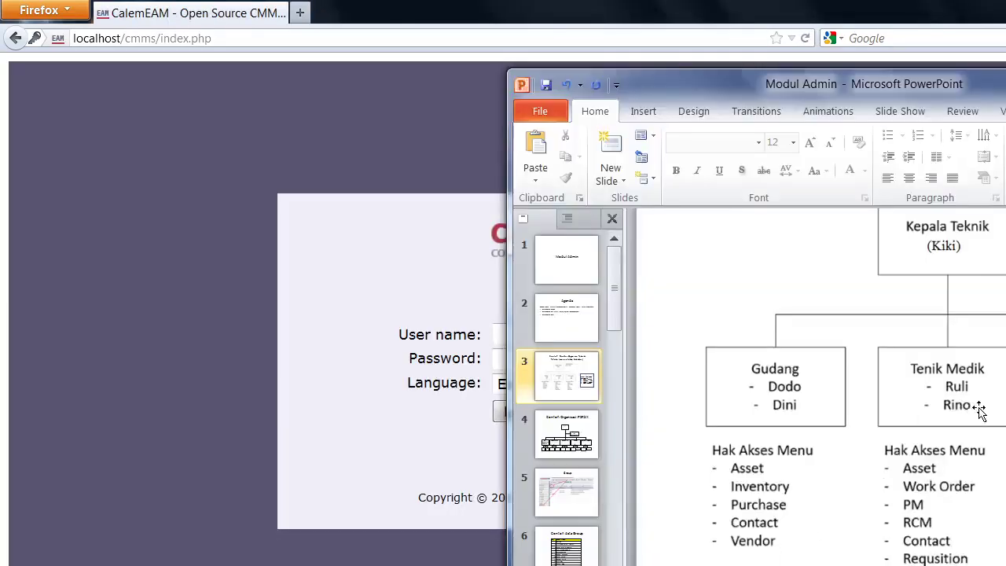
left_click(217, 305)
left_click(633, 342)
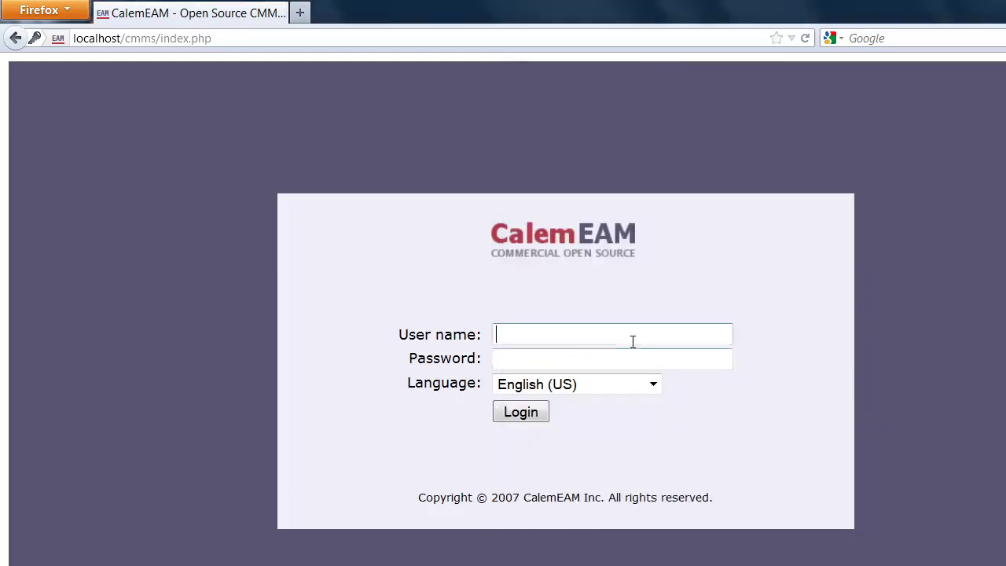
type("ruli")
key("Tab")
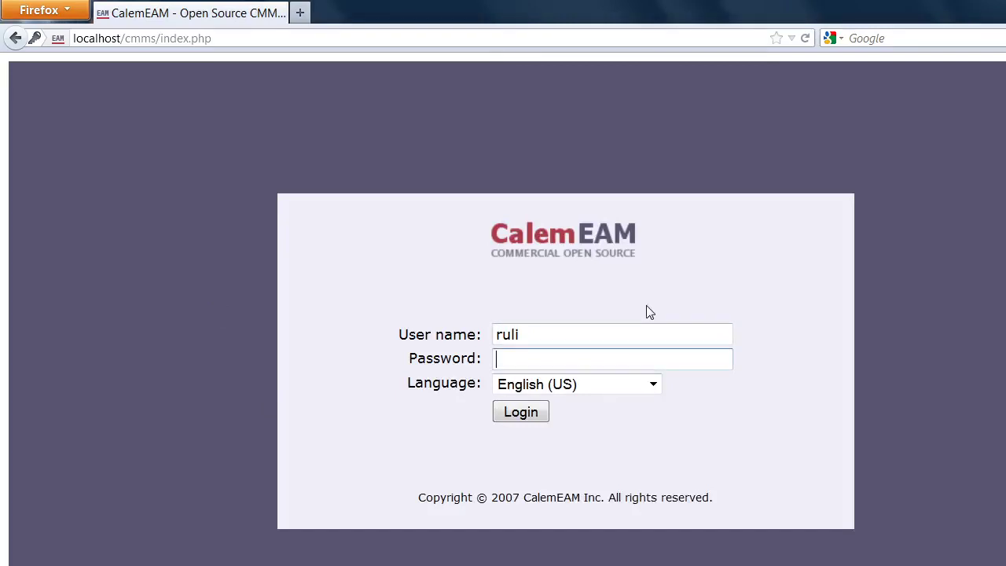
type("•••")
left_click(519, 415)
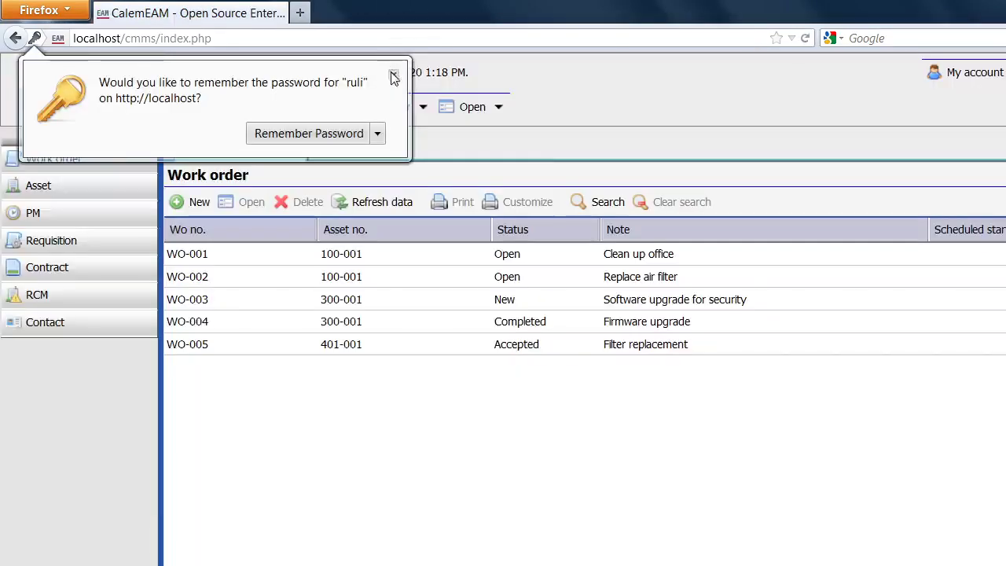
left_click(394, 75)
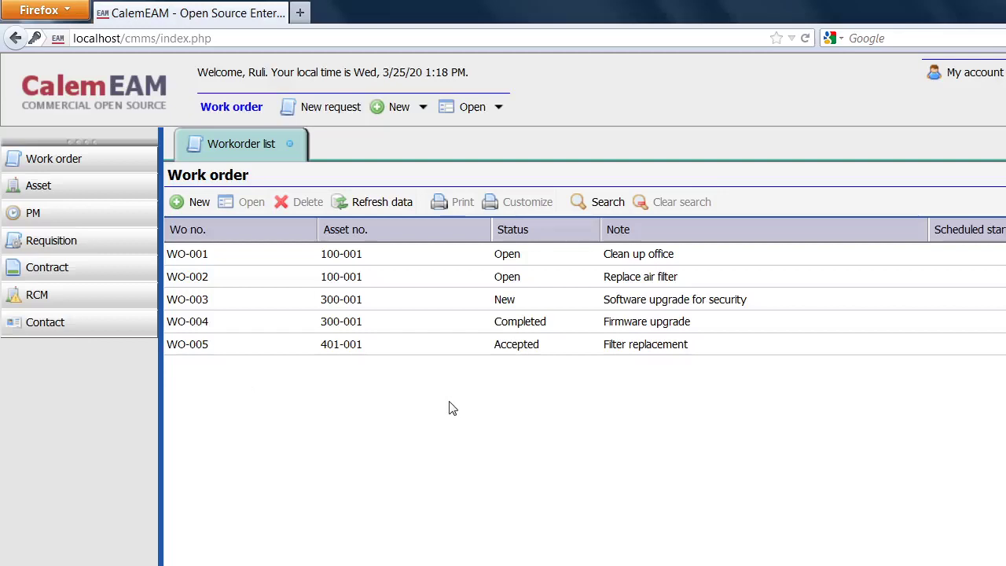
key("alt+Tab")
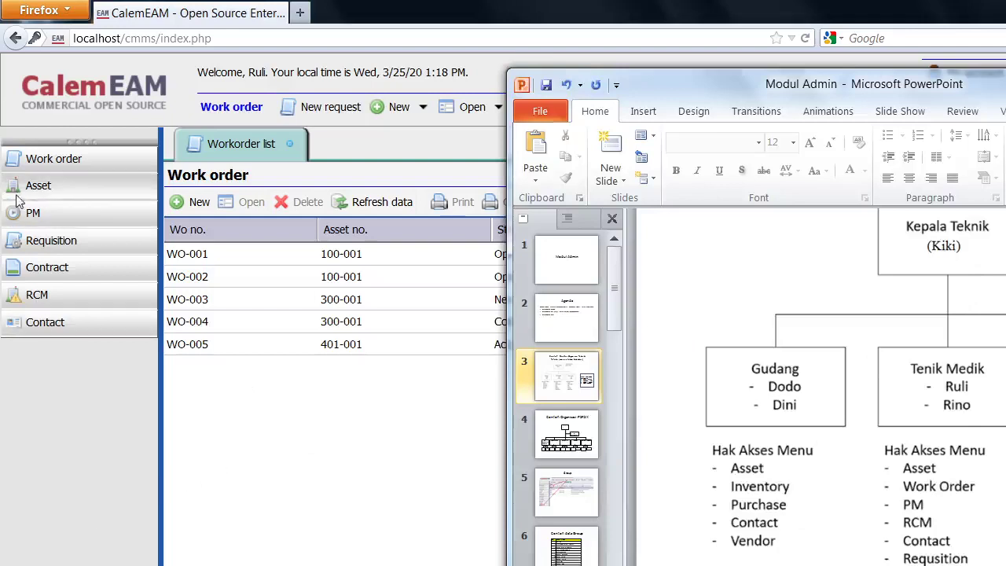
left_click(409, 525)
left_click(1005, 71)
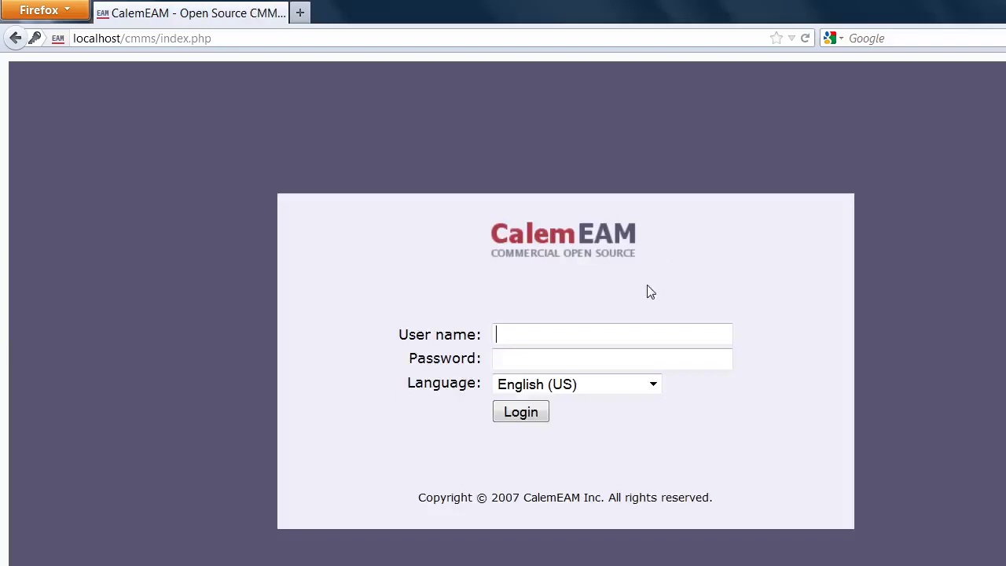
type("kiki")
key("Tab")
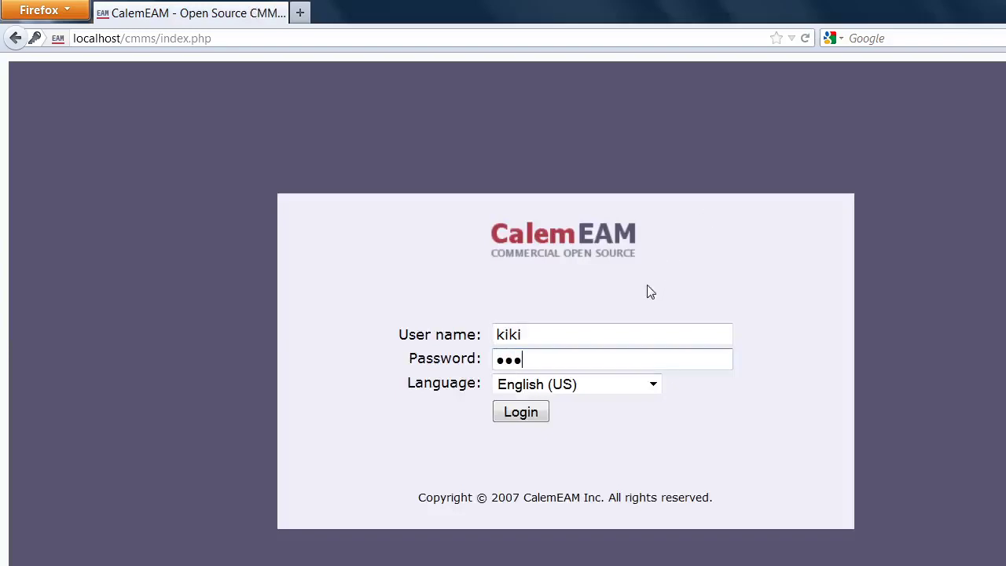
key("Return")
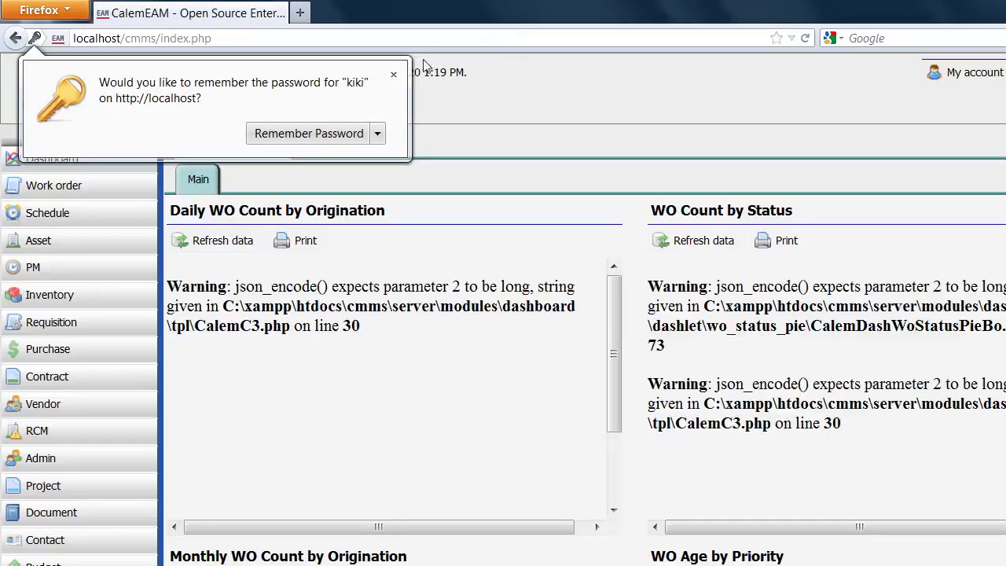
left_click(393, 75)
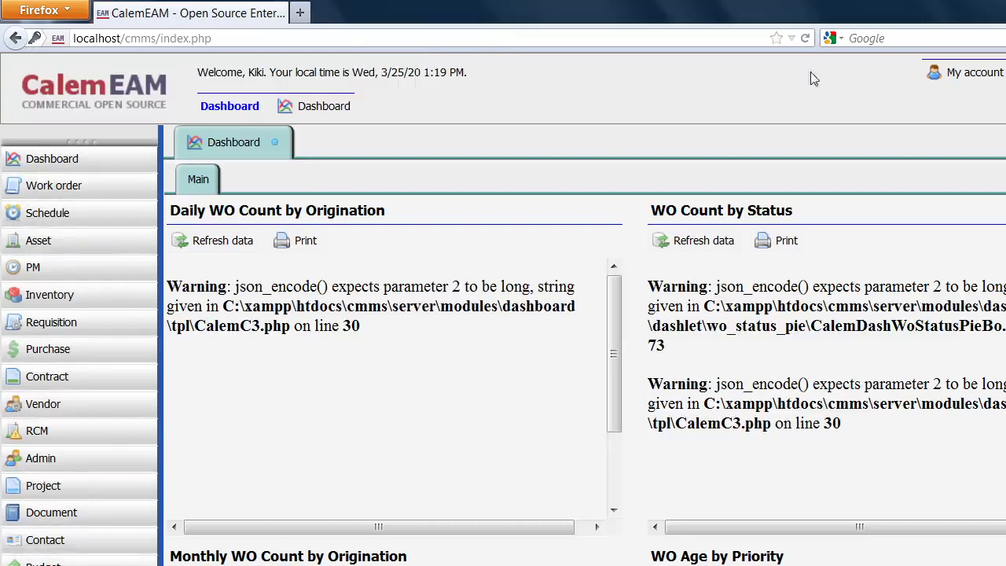
left_click(1005, 73)
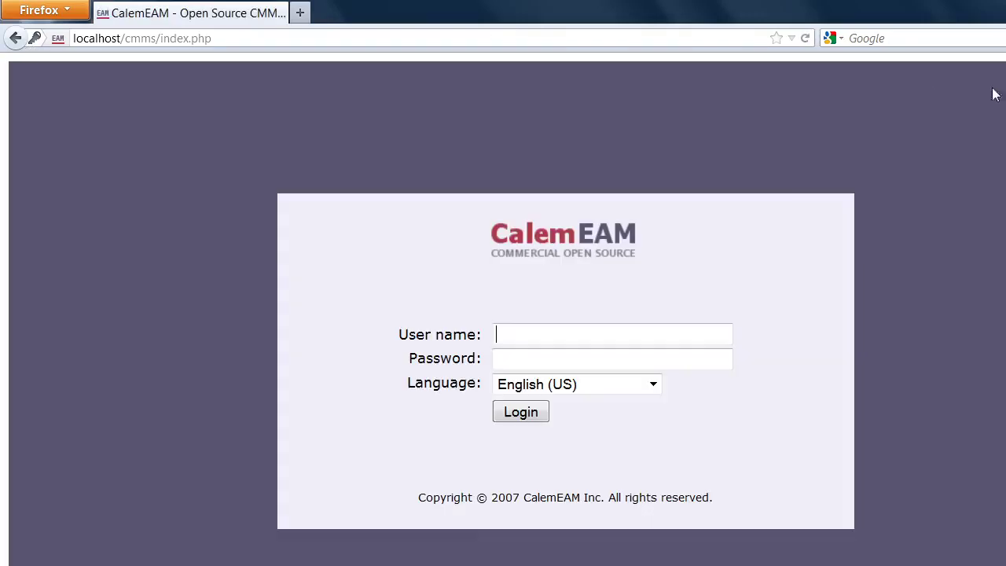
key("alt+Tab")
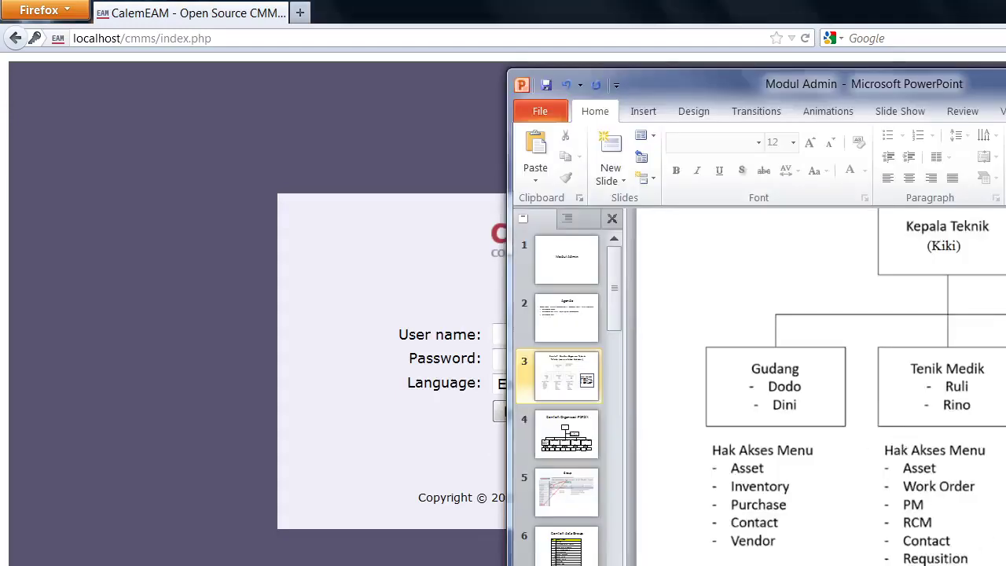
scroll(817, 387, "right", 3)
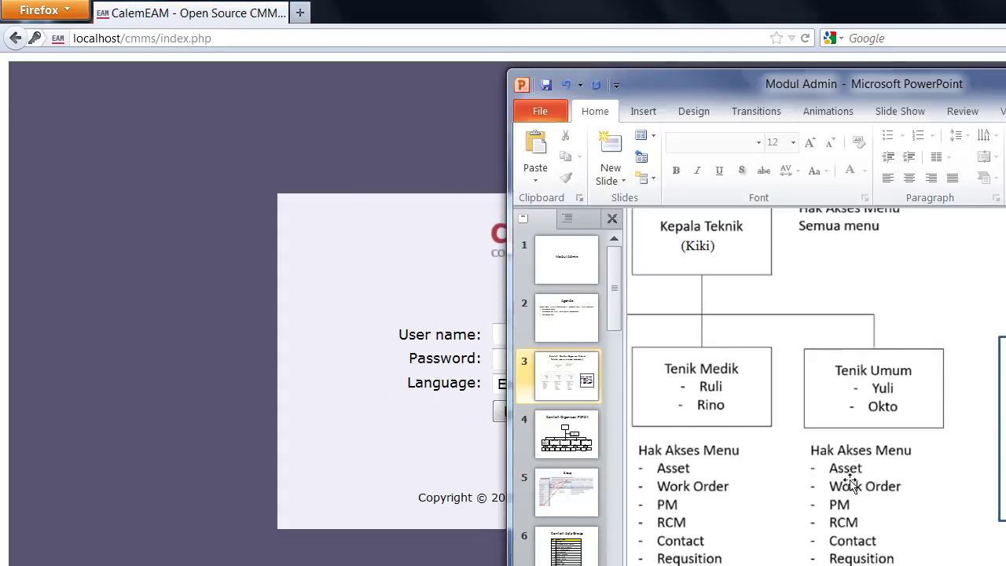
left_click(218, 284)
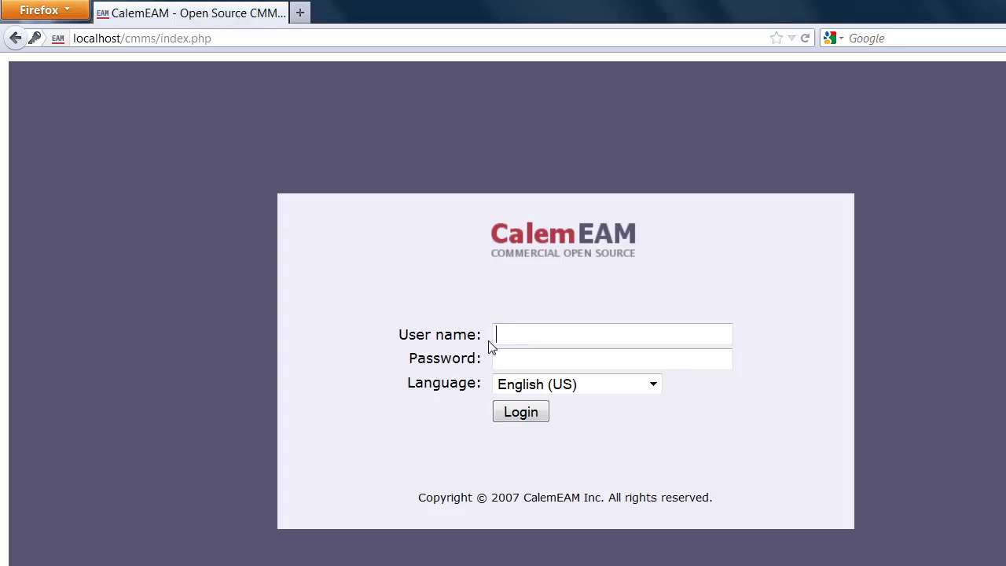
type("yul•••")
left_click(542, 414)
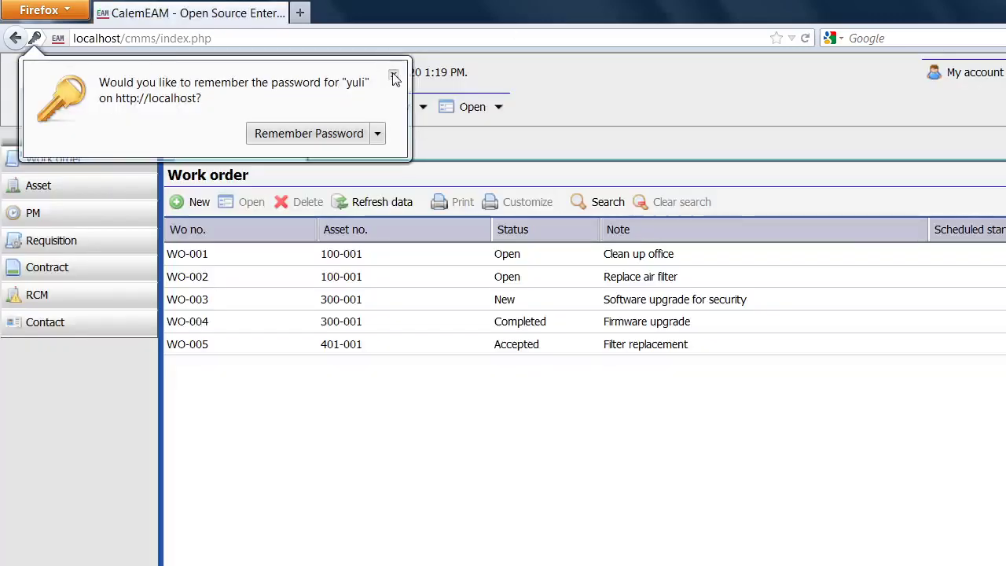
left_click(394, 75)
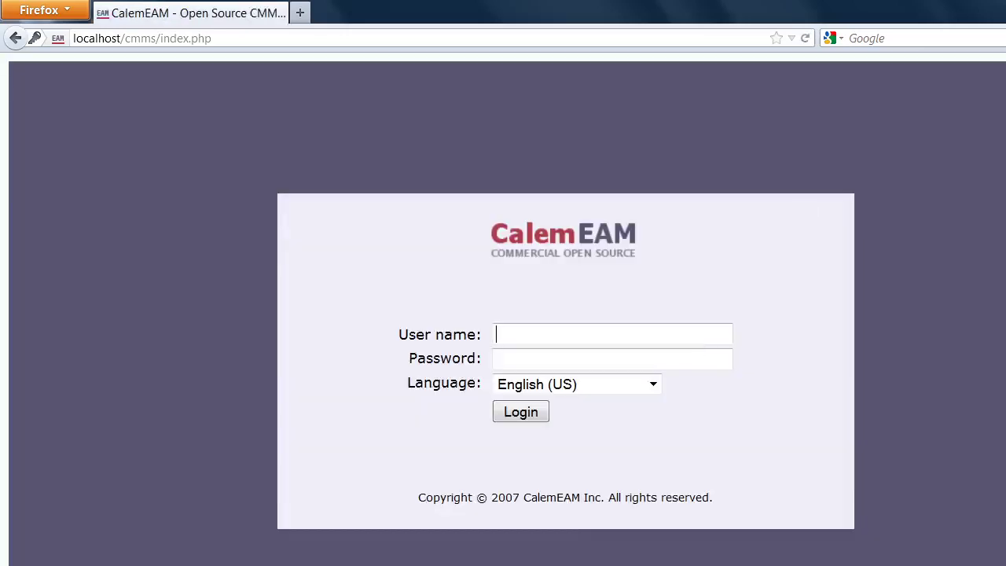
key("alt+Tab")
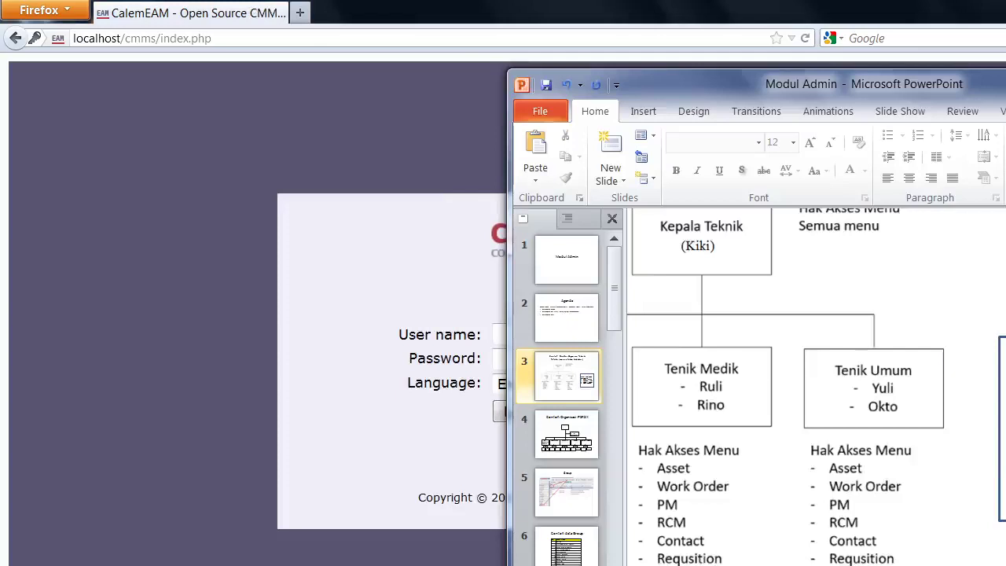
left_click(334, 423)
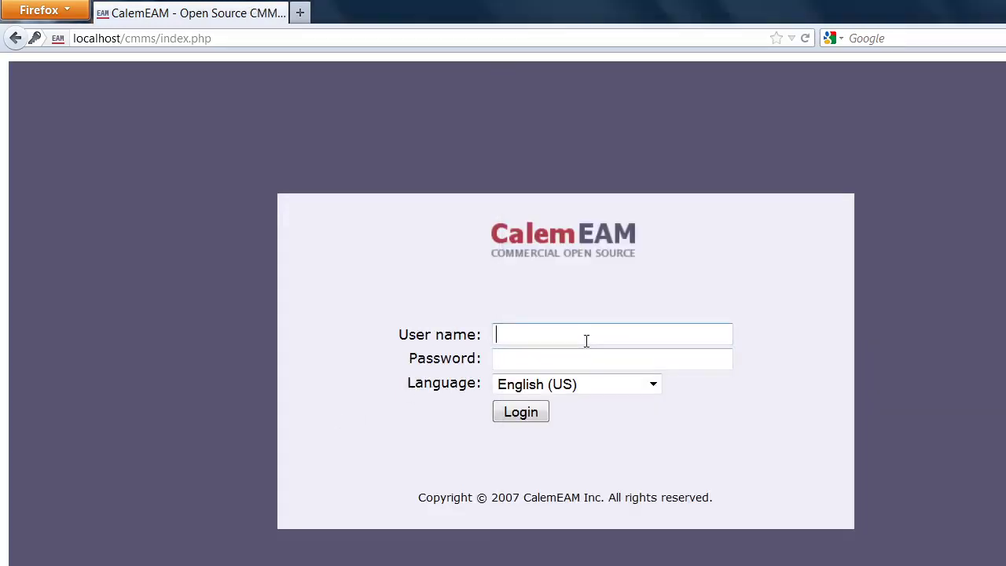
Sign in to CalemEAM as kaka and dismiss the browser's save-password offer.
type("kaka")
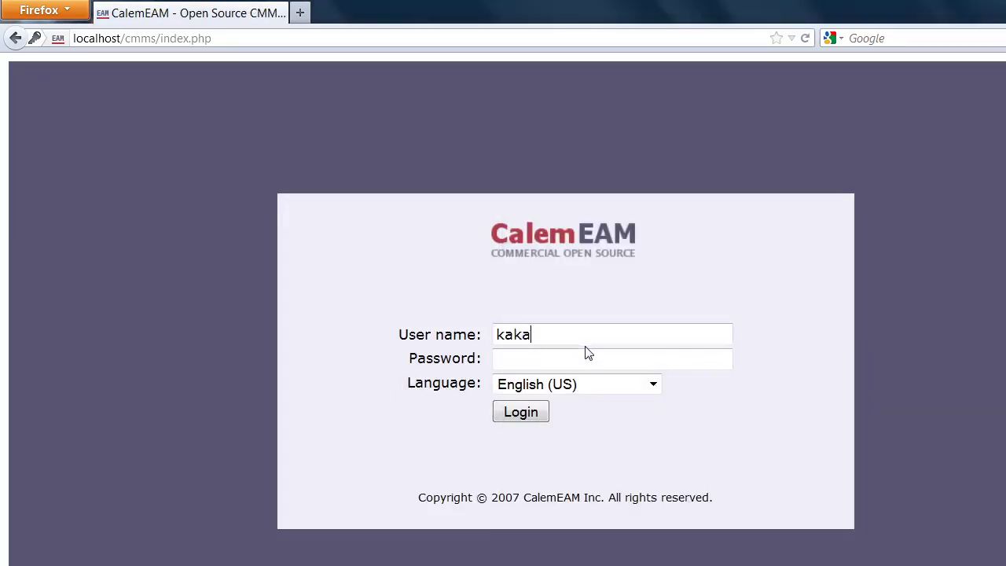
key("Tab")
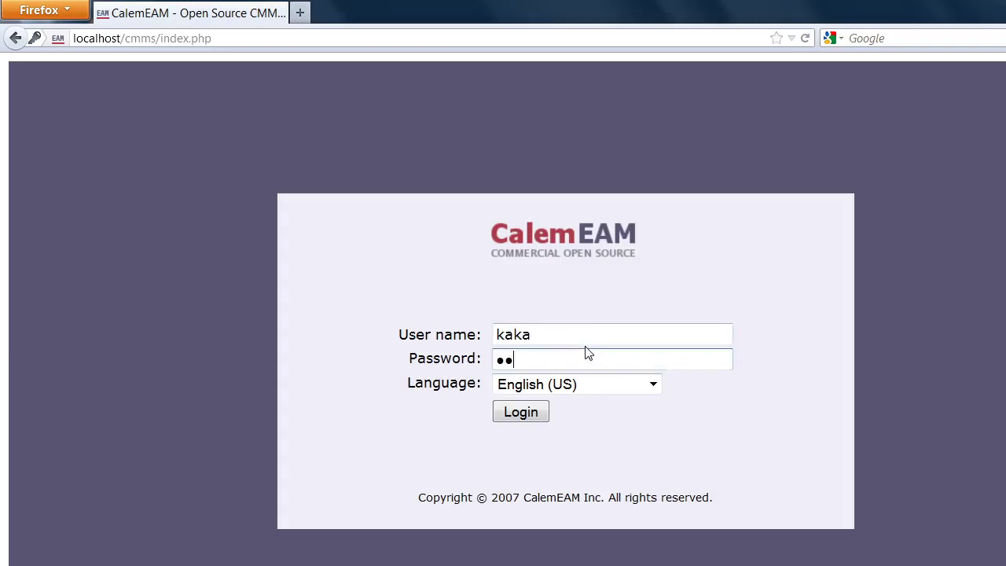
left_click(528, 411)
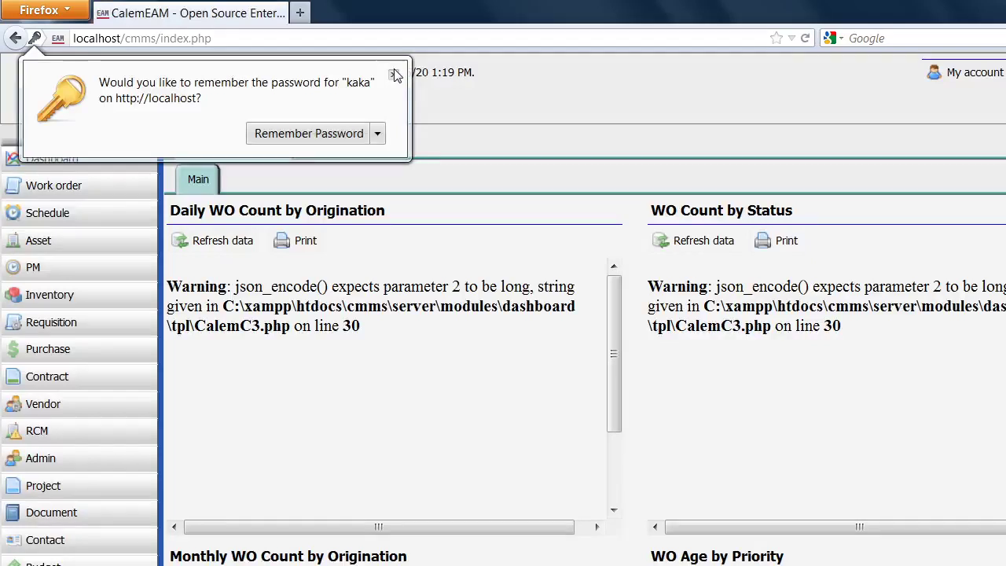
left_click(394, 74)
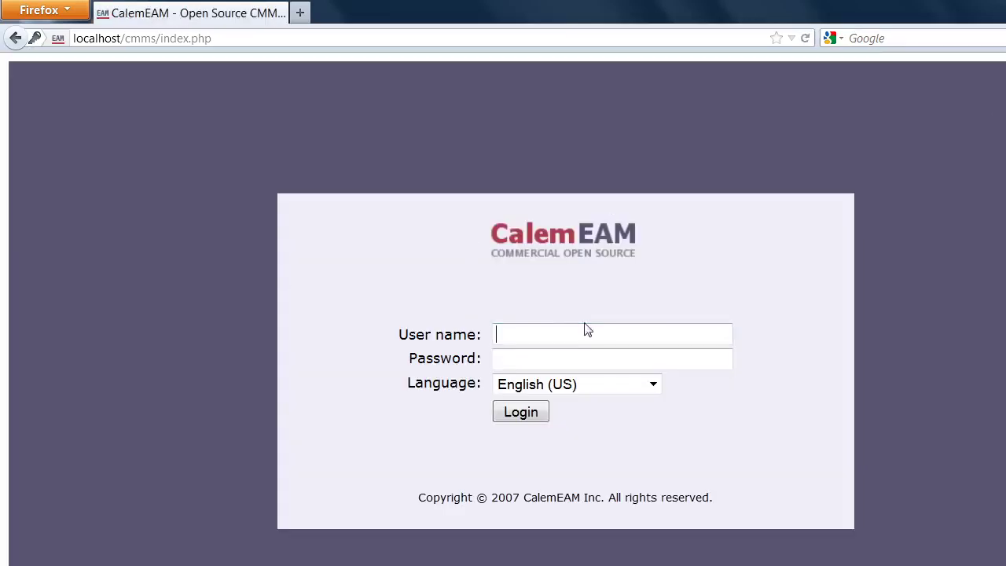
Sign in as admin with the administrator password and dismiss the save-password offer.
type("addm")
key("BackSpace")
key("BackSpace")
type("m")
key("Tab")
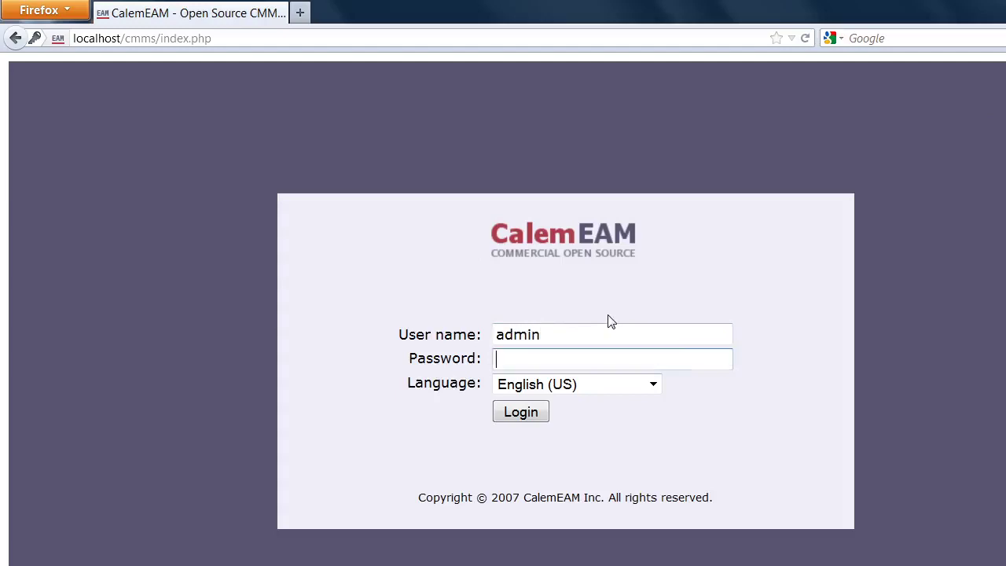
type("●●")
key("BackSpace")
key("BackSpace")
type("●●●●●●●●●●●●")
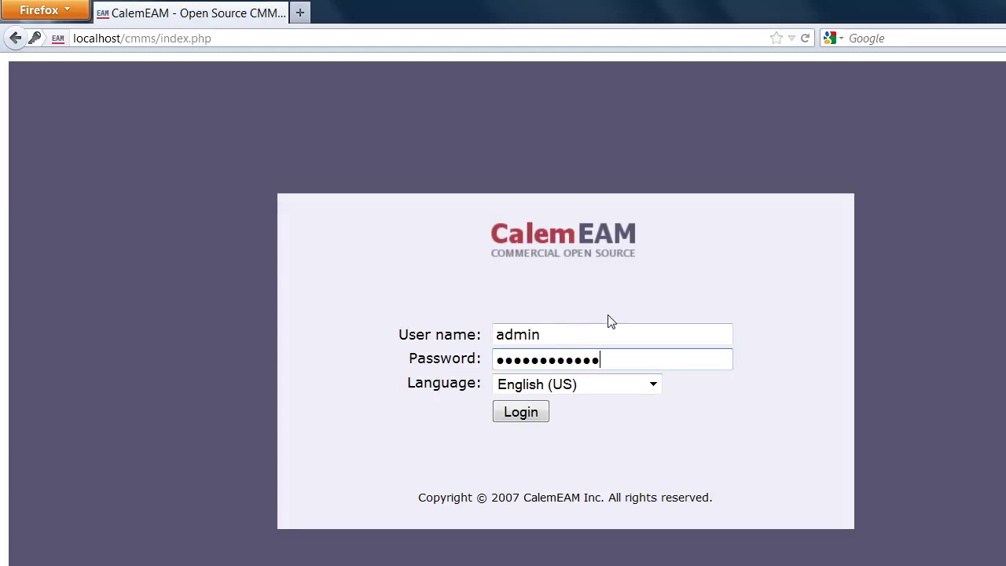
key("Return")
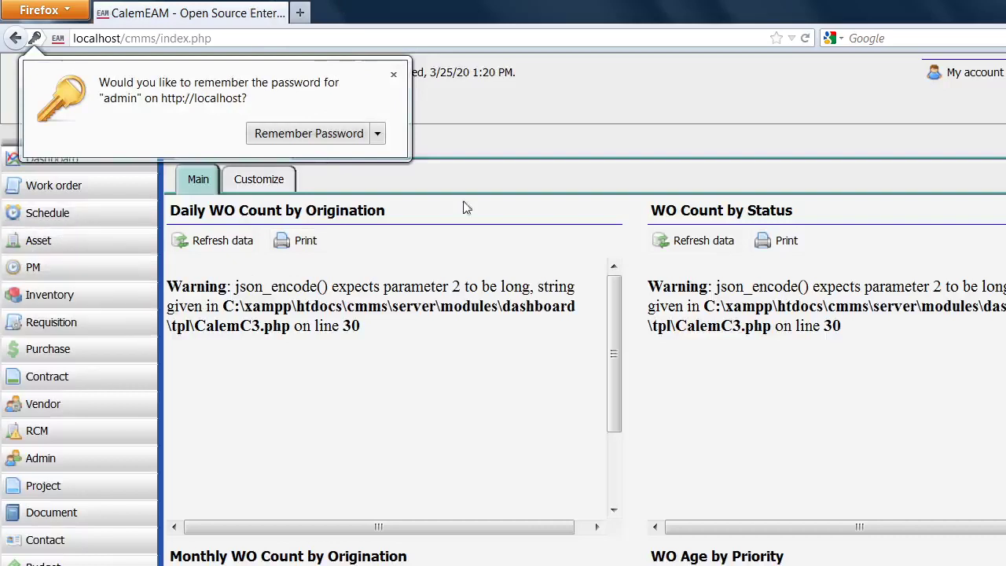
left_click(573, 120)
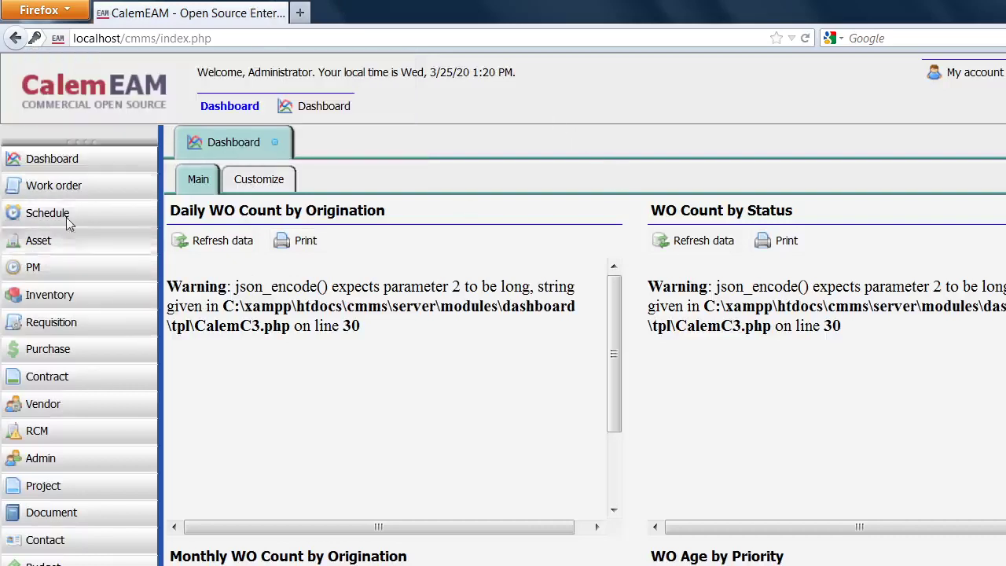
Open kaka's user record, uncheck Login allowed, save, and close the record.
left_click(41, 459)
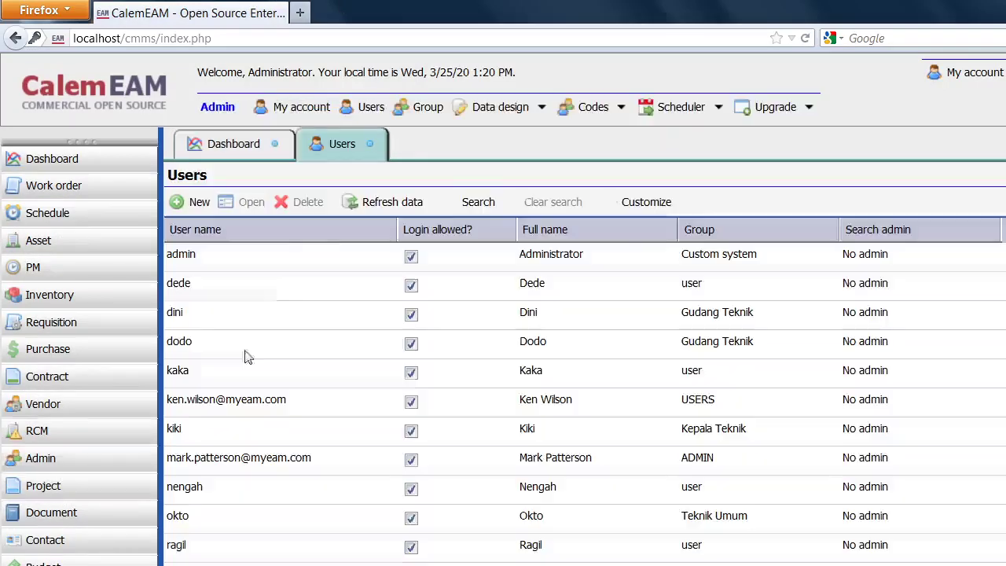
left_click(190, 373)
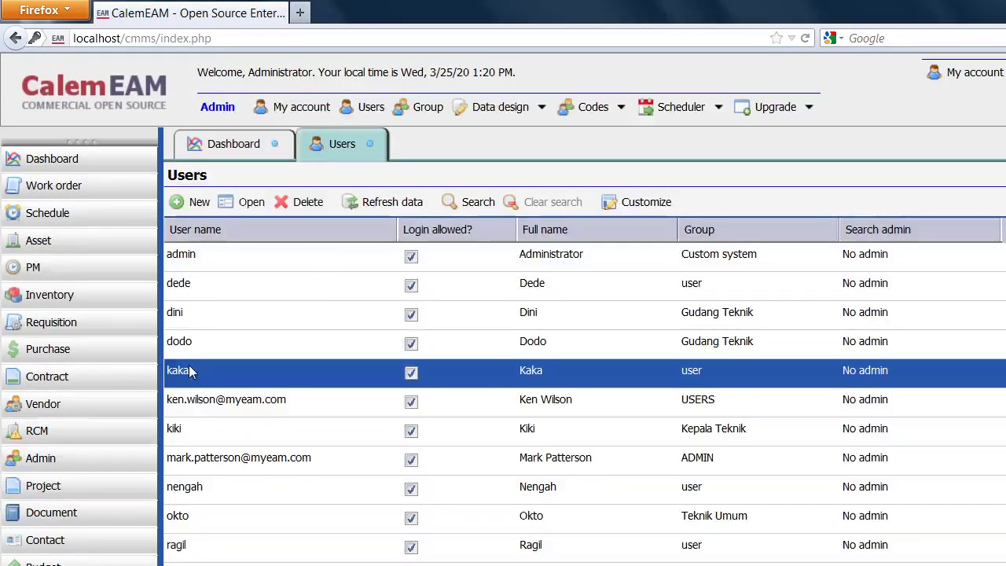
double_click(183, 381)
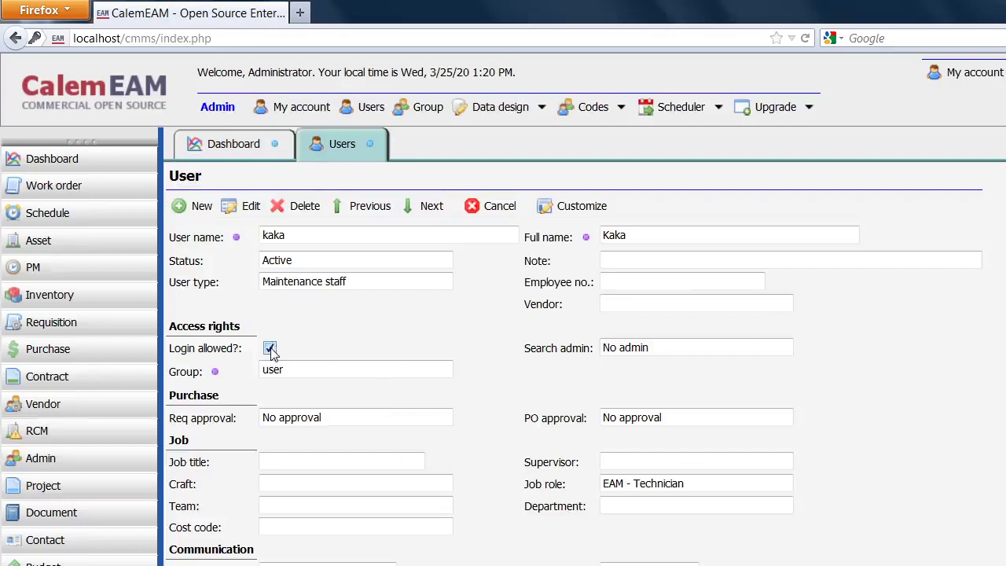
left_click(250, 203)
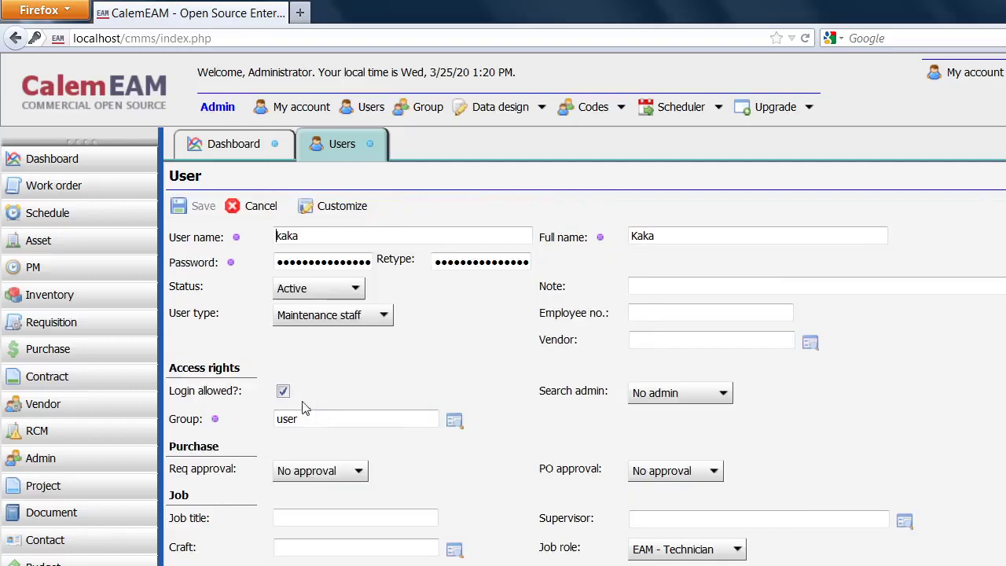
left_click(283, 391)
left_click(189, 206)
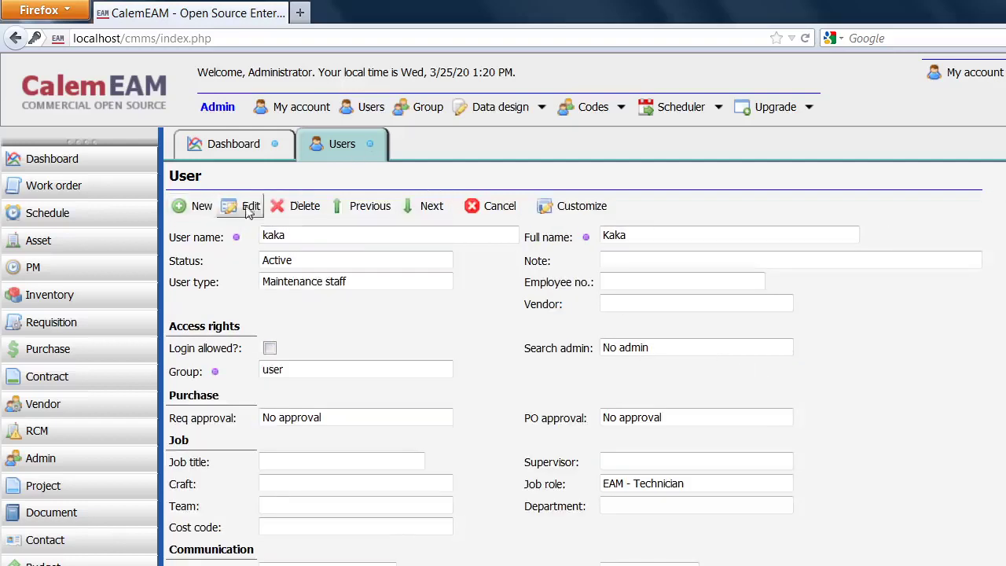
left_click(498, 206)
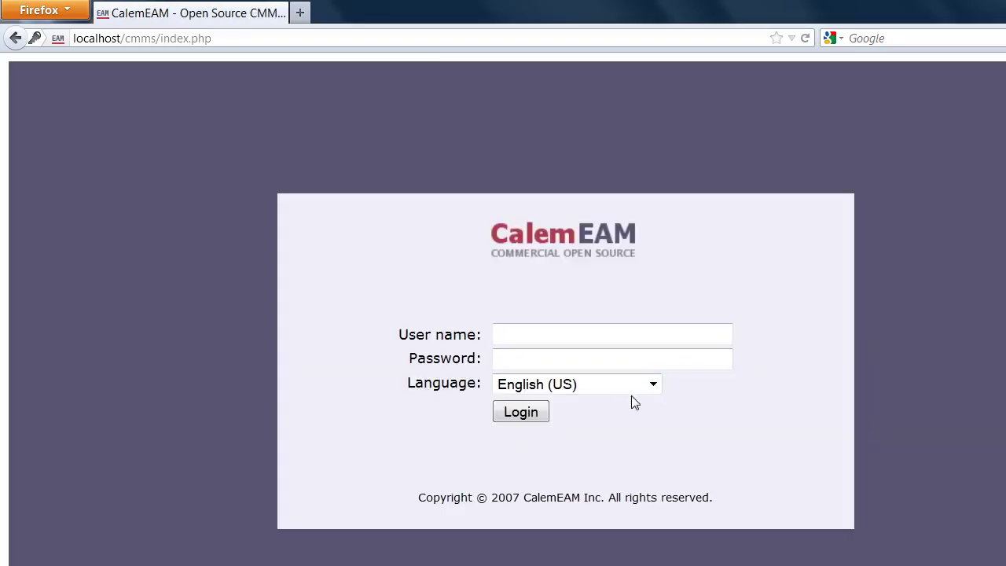
Try signing in as kaka with its password, getting the Login failed message.
type("kaka")
key("Tab")
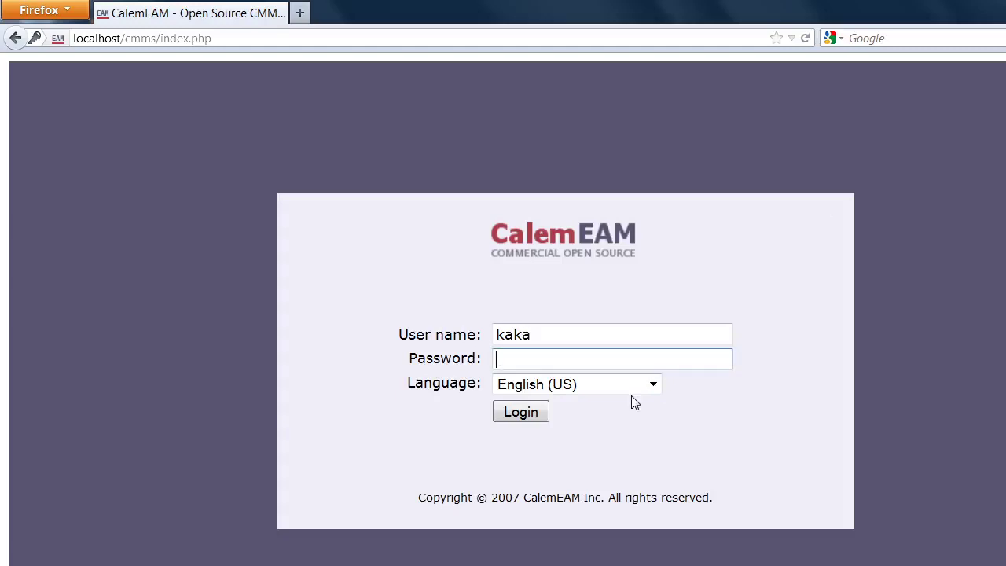
type("123")
key("Return")
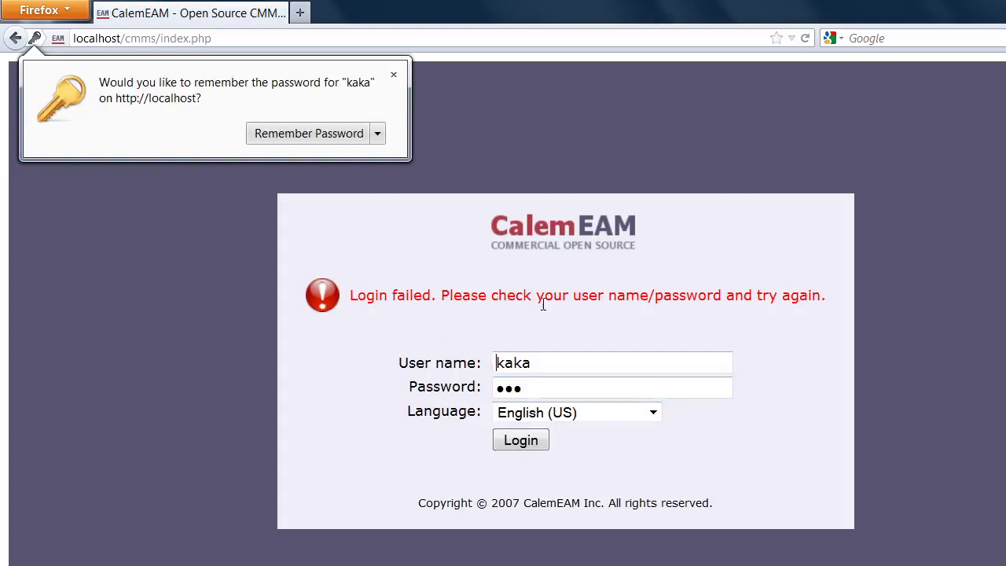
left_click(394, 75)
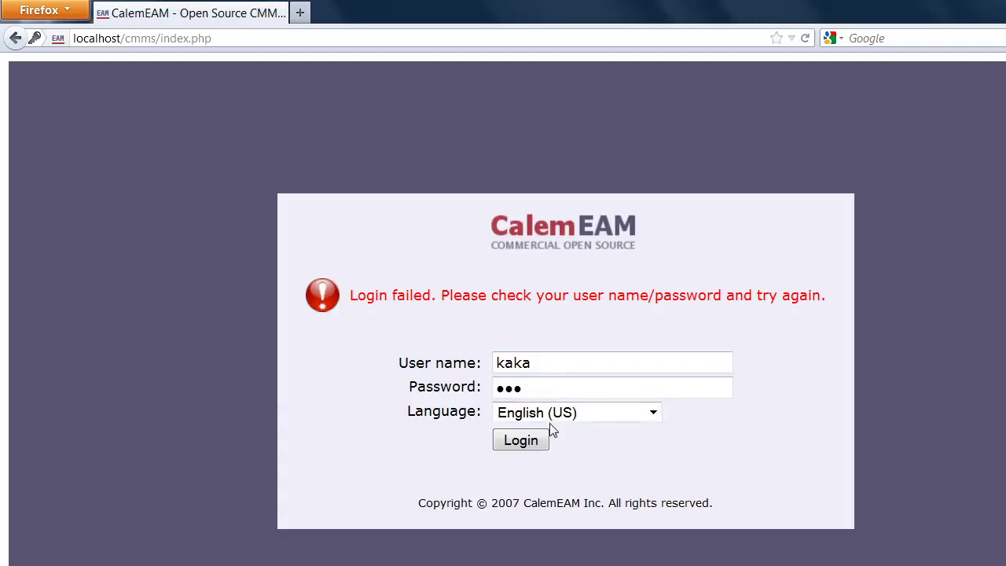
Replace the user name with dodo, enter its password, and log in to view its restricted modules.
left_click_drag(545, 364, 370, 346)
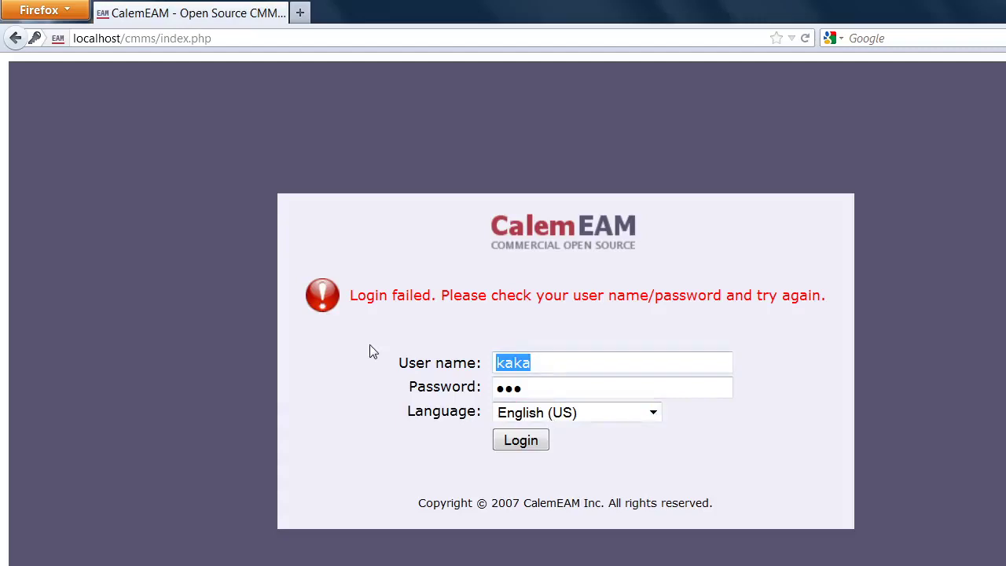
type("dodo")
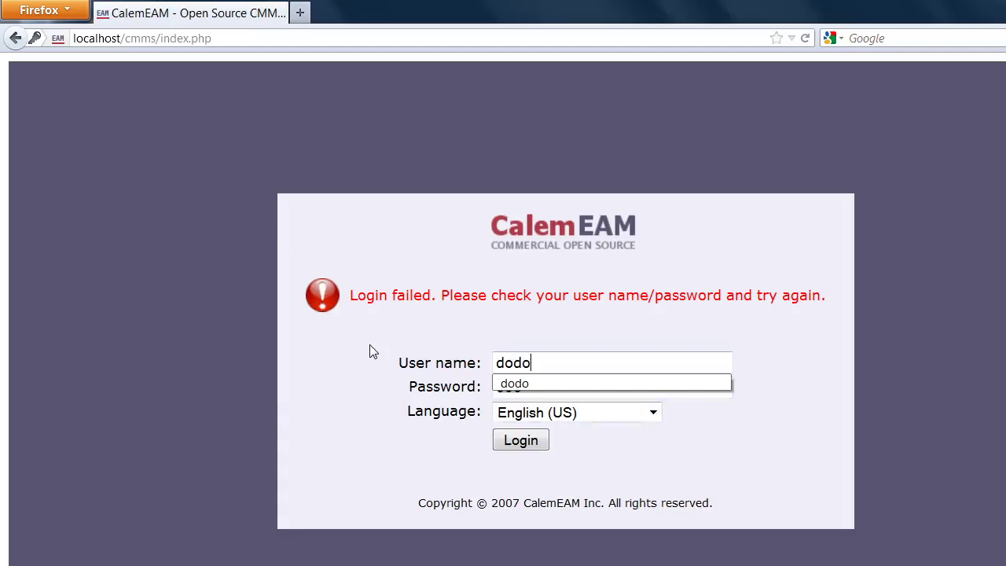
key("Tab")
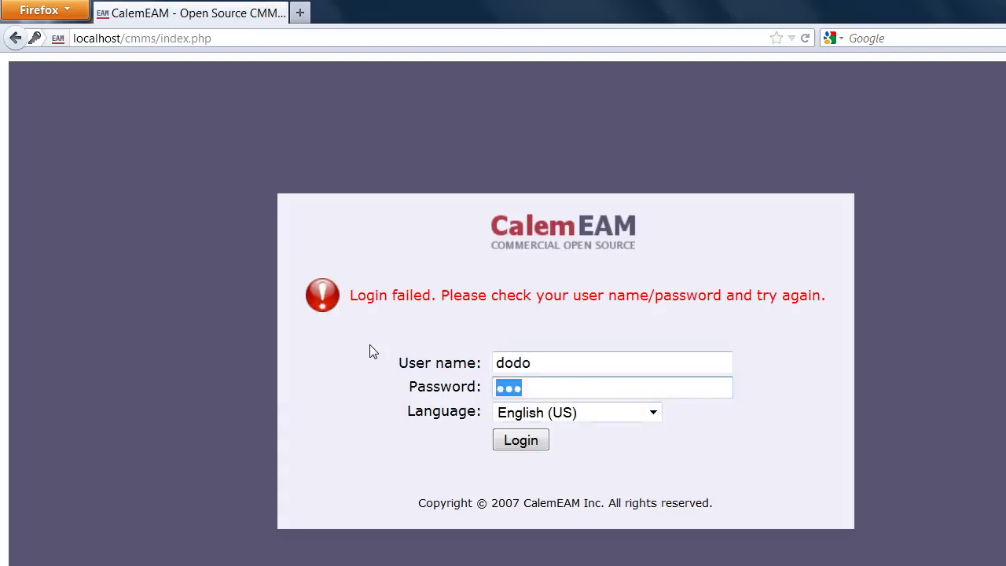
type("dodo")
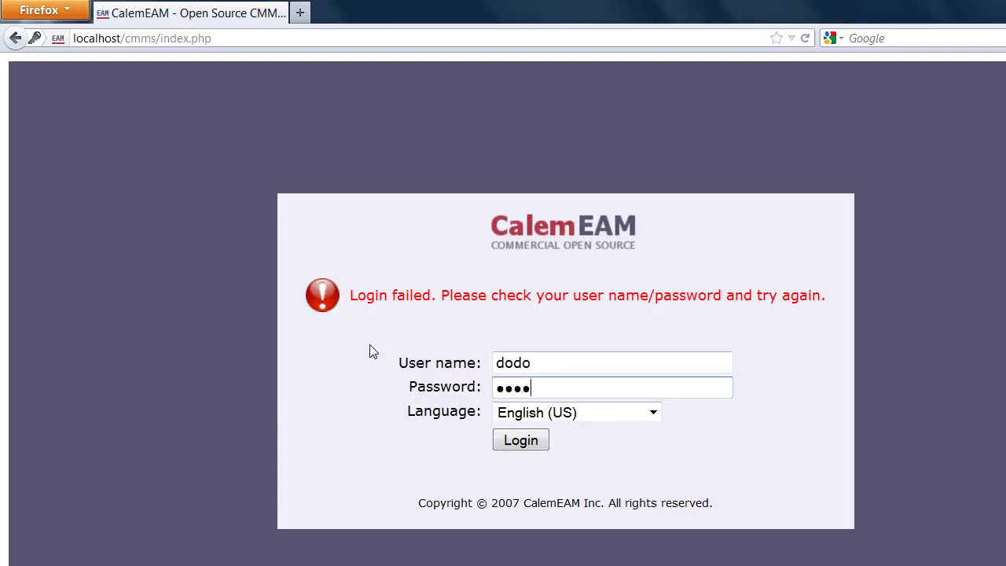
key("BackSpace")
key("BackSpace")
key("BackSpace")
key("BackSpace")
type("abc")
left_click(534, 448)
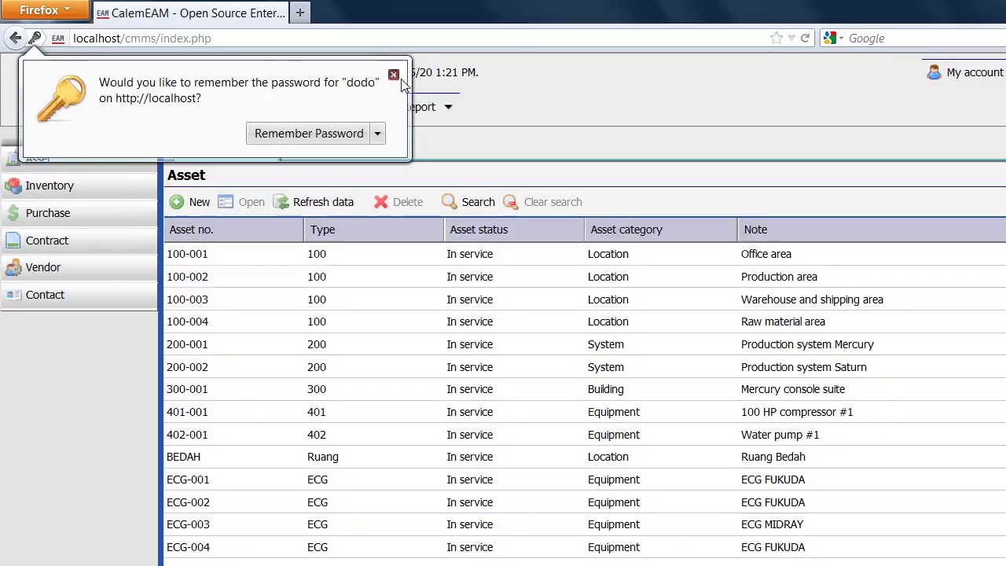
left_click(394, 76)
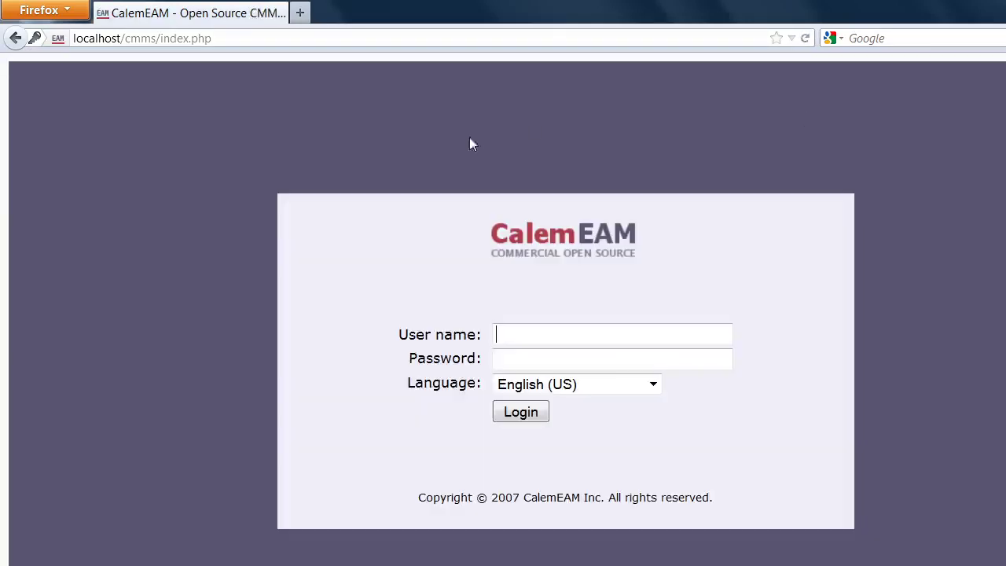
Sign in as adm with the administrator password, retyping it after the first attempt is rejected.
type("admin")
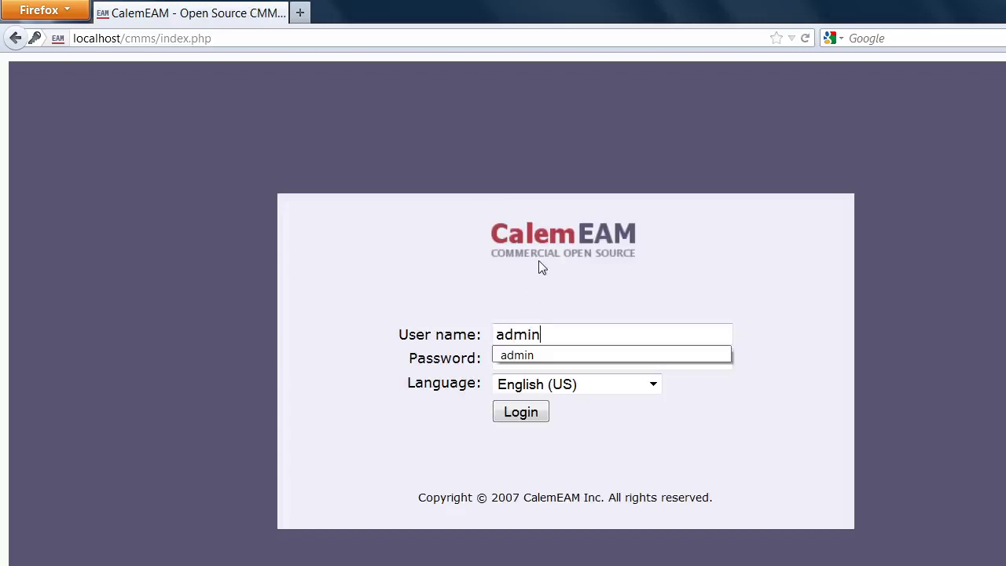
key("Tab")
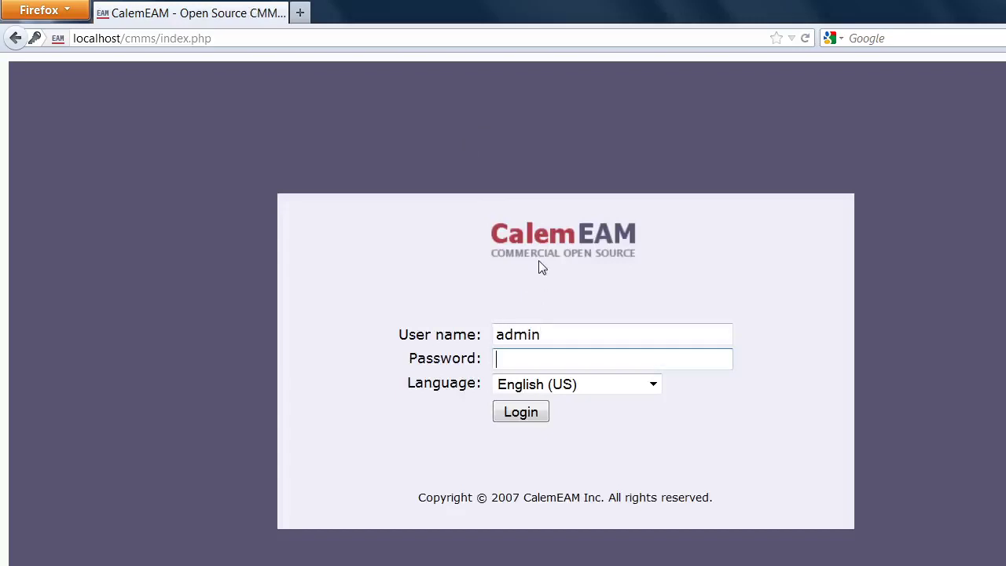
type("calem●●●●●●")
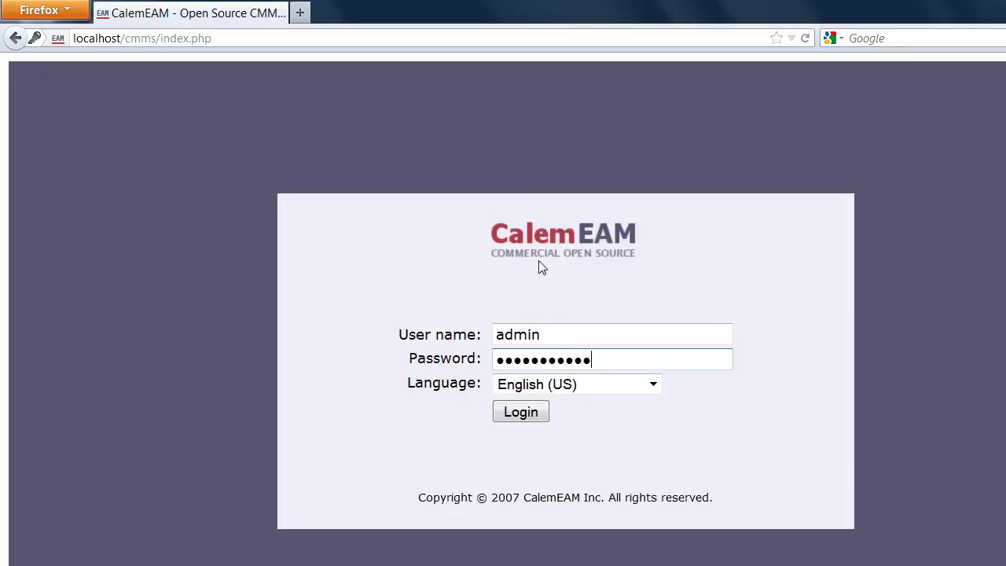
type("●●●●")
key("Return")
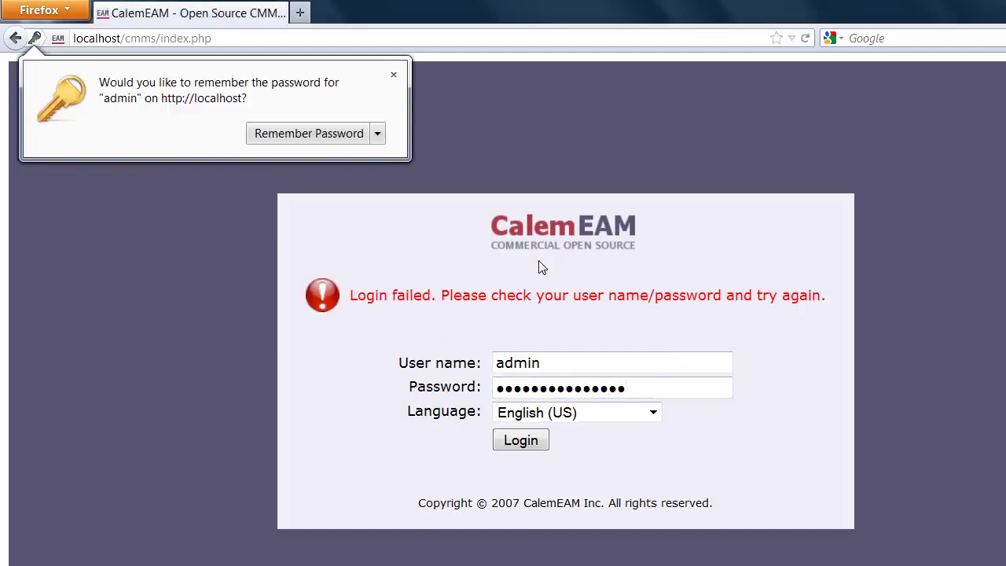
left_click(394, 72)
double_click(642, 389)
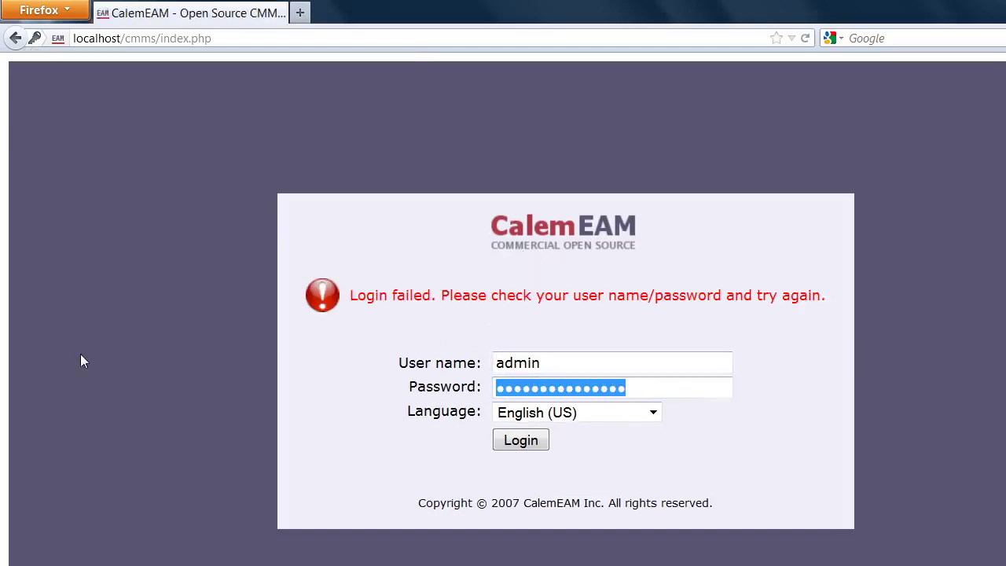
type("●")
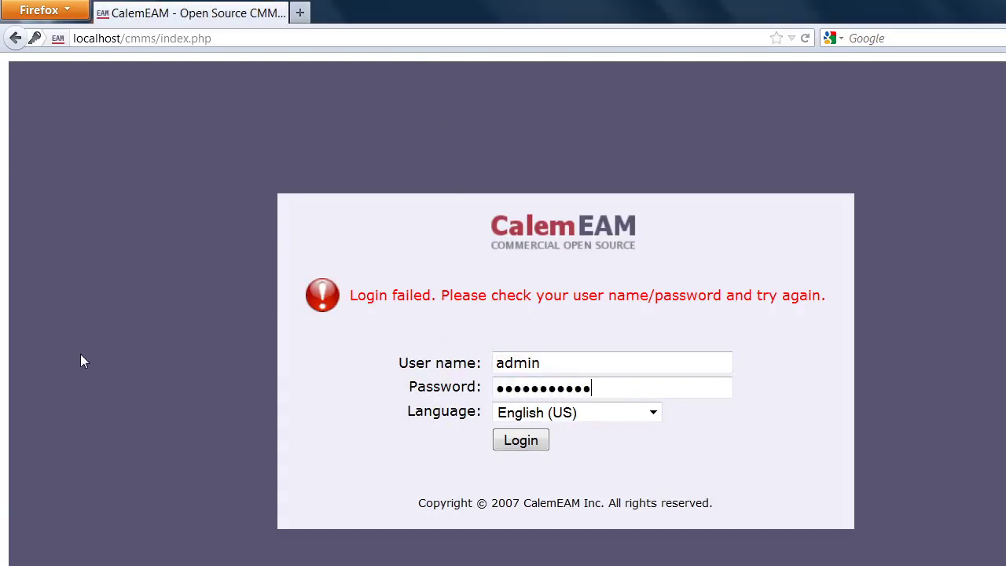
key("Return")
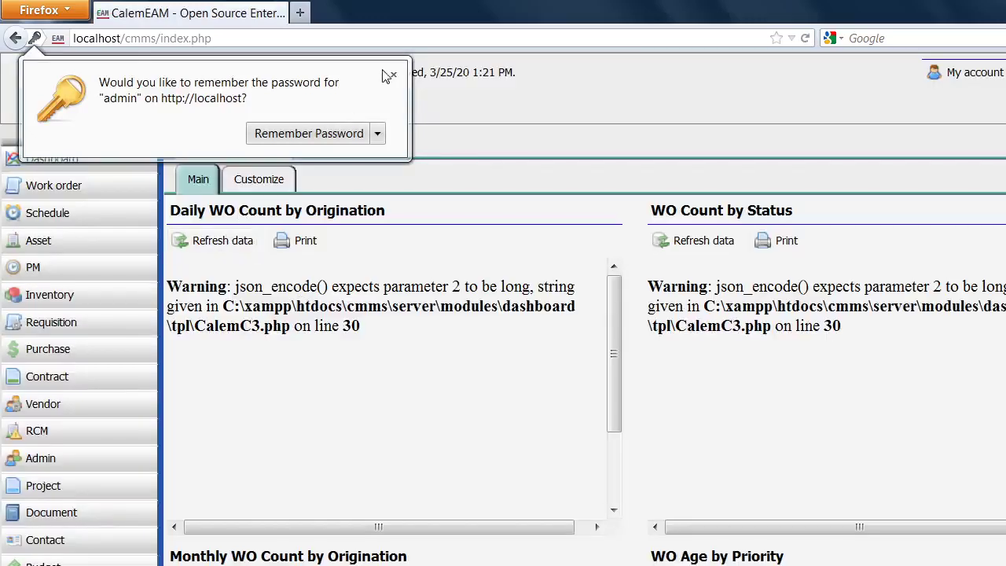
Dismiss the save-password prompt and open the Admin module's user group list.
left_click(393, 75)
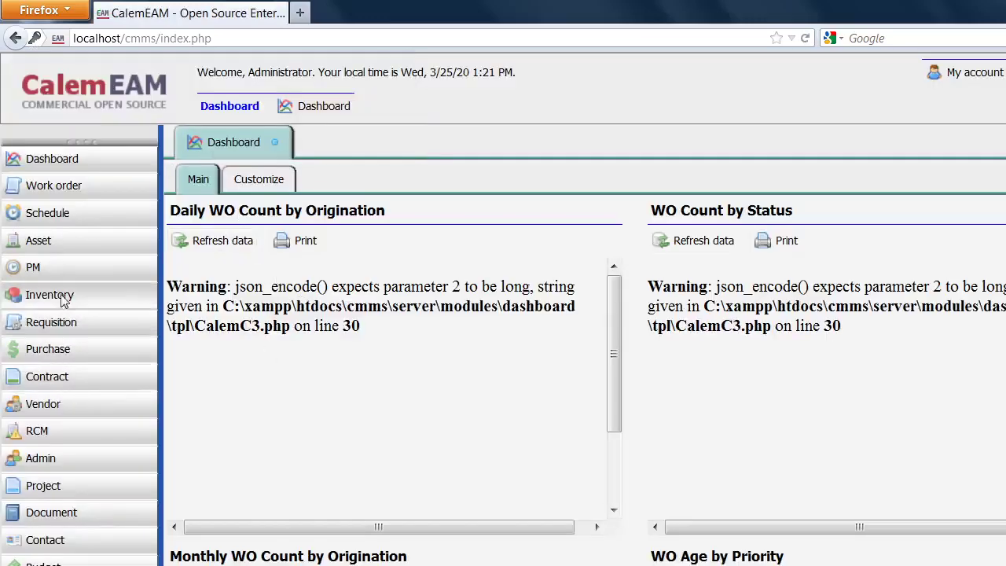
left_click(47, 458)
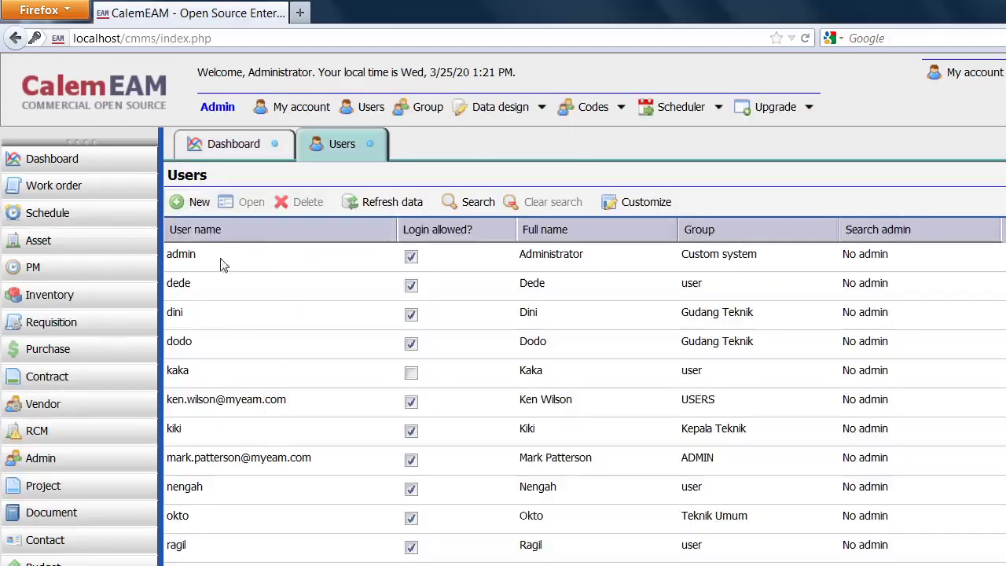
left_click(428, 108)
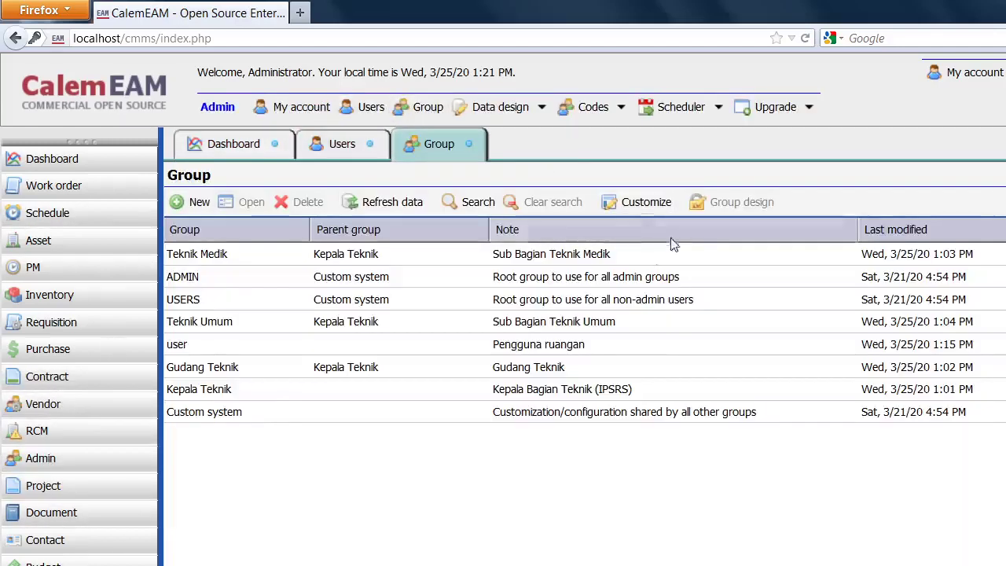
Open the Gudang Teknik group record, leave it unchanged, and return to the group list.
left_click(210, 375)
double_click(210, 375)
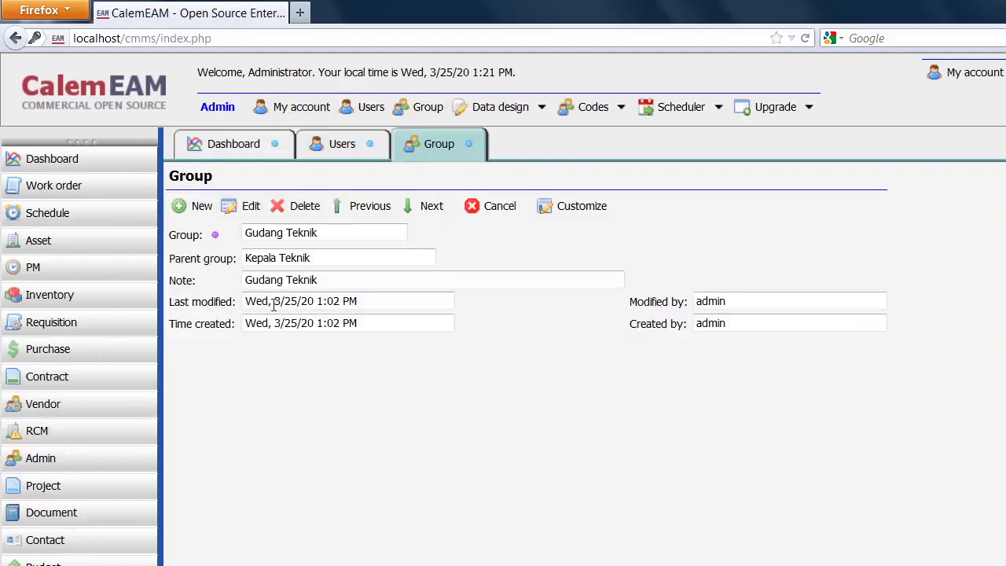
left_click(253, 214)
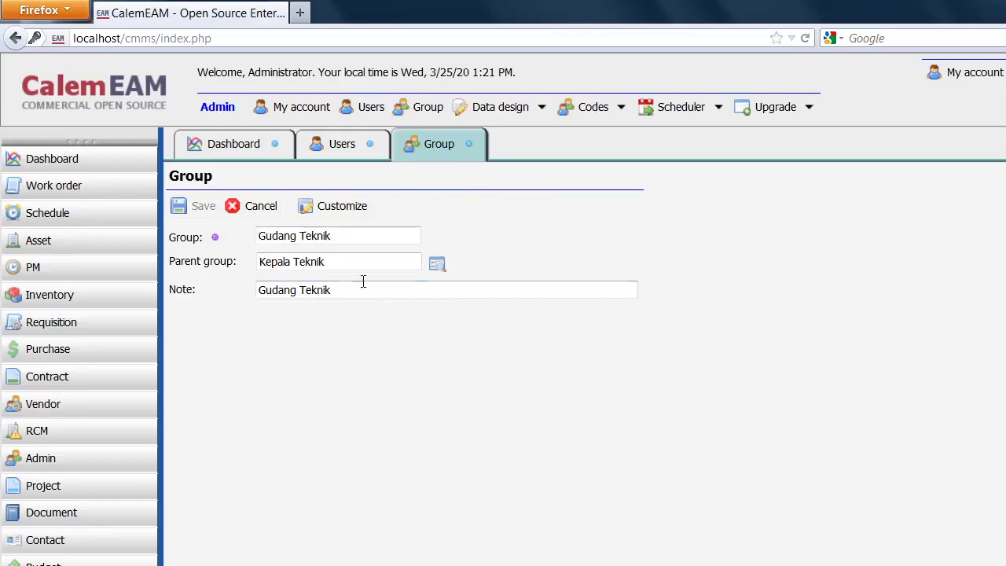
left_click(246, 211)
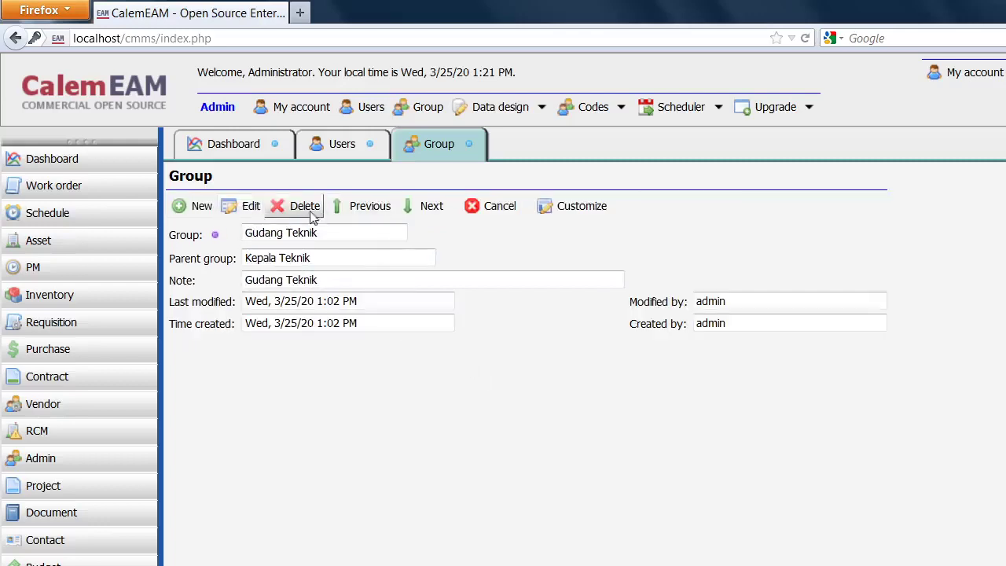
left_click(491, 205)
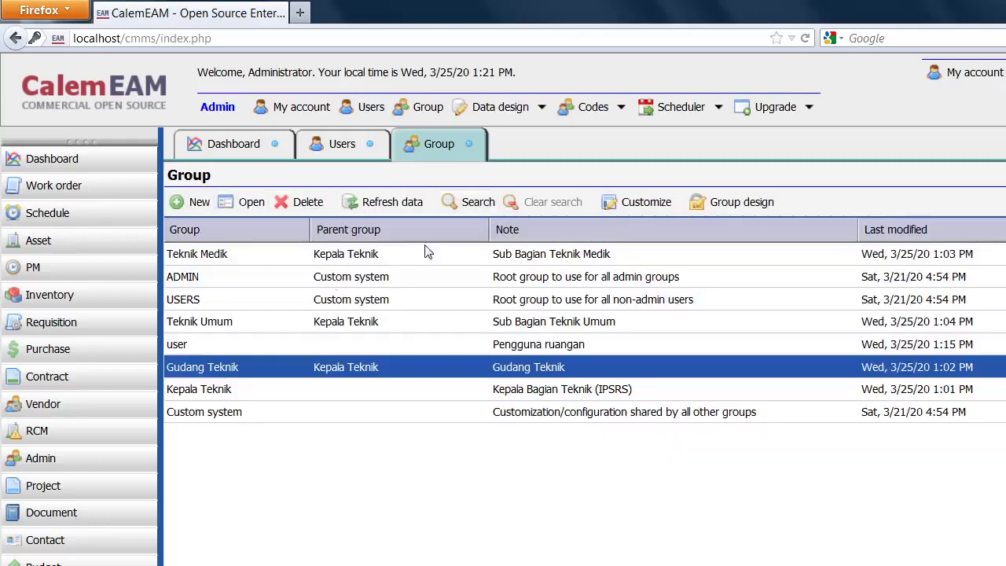
In Gudang Teknik's module design, remove Contract and add Document to the accessible modules.
left_click(718, 202)
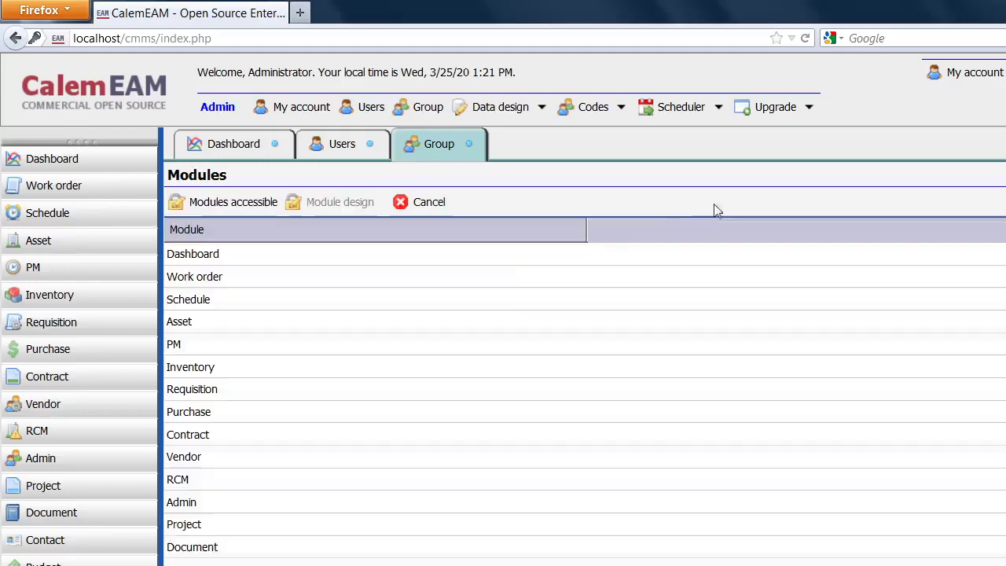
left_click(225, 203)
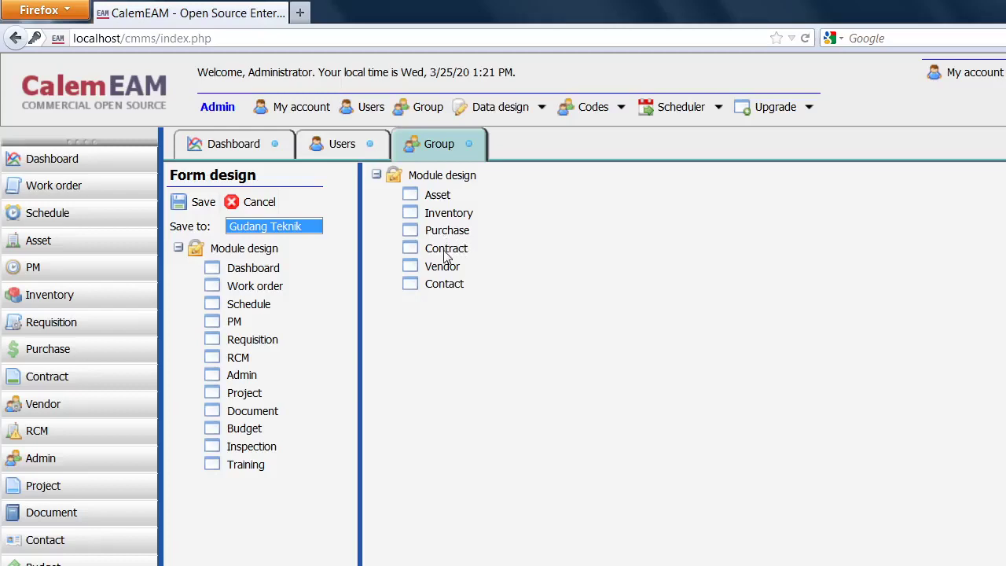
left_click_drag(445, 256, 215, 250)
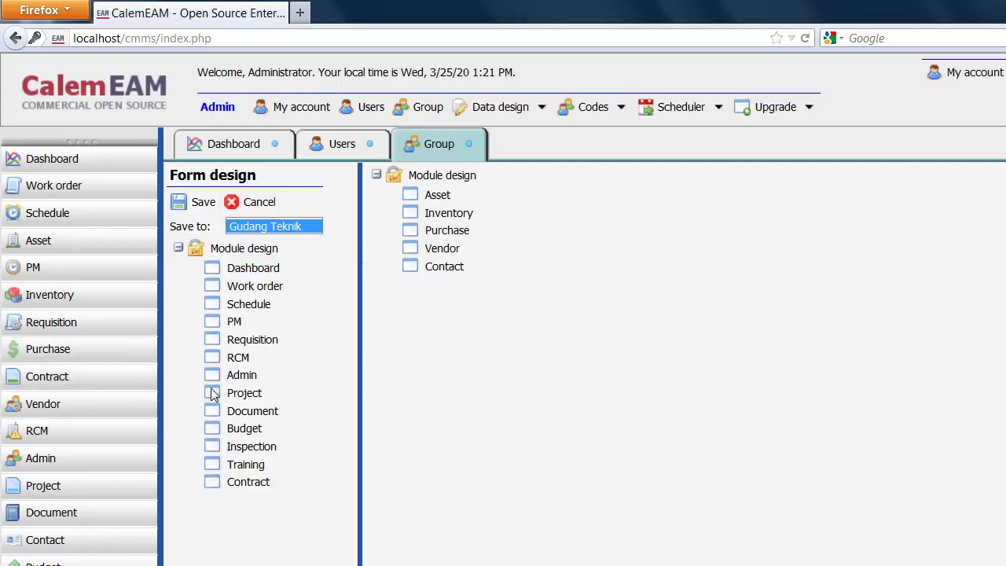
left_click_drag(230, 419, 407, 175)
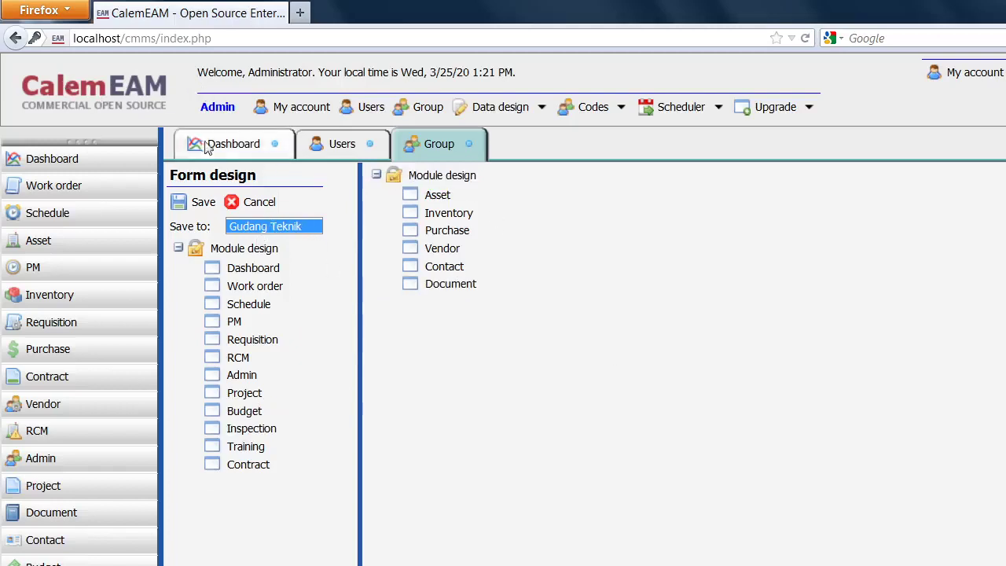
Save the module access changes, close the design view, and log out as administrator.
left_click(198, 202)
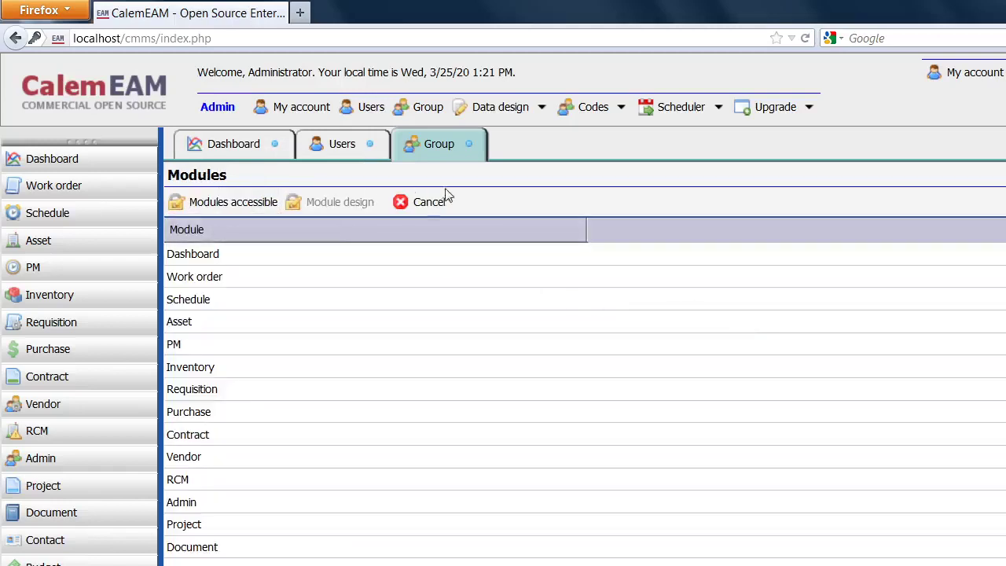
left_click(424, 202)
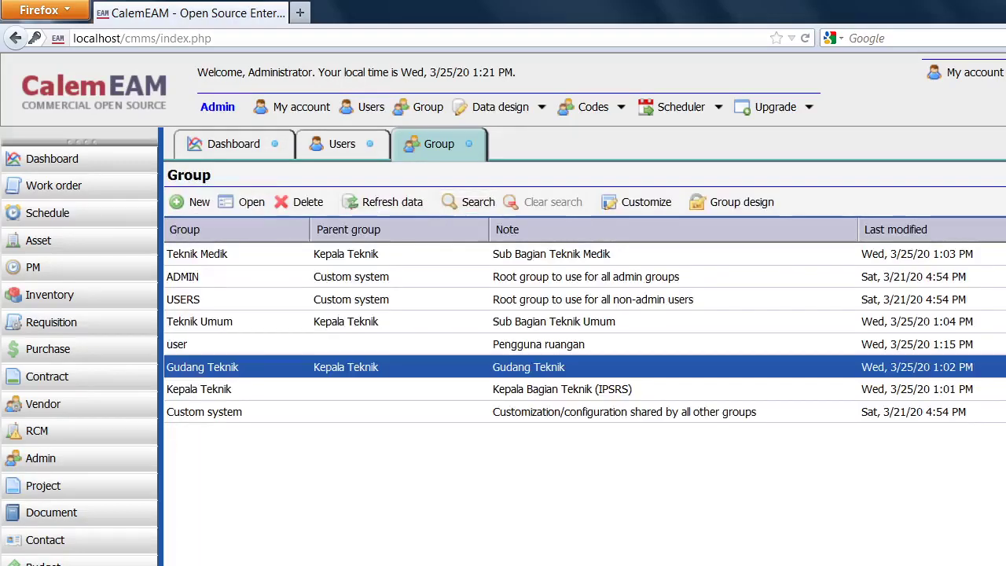
left_click(1005, 72)
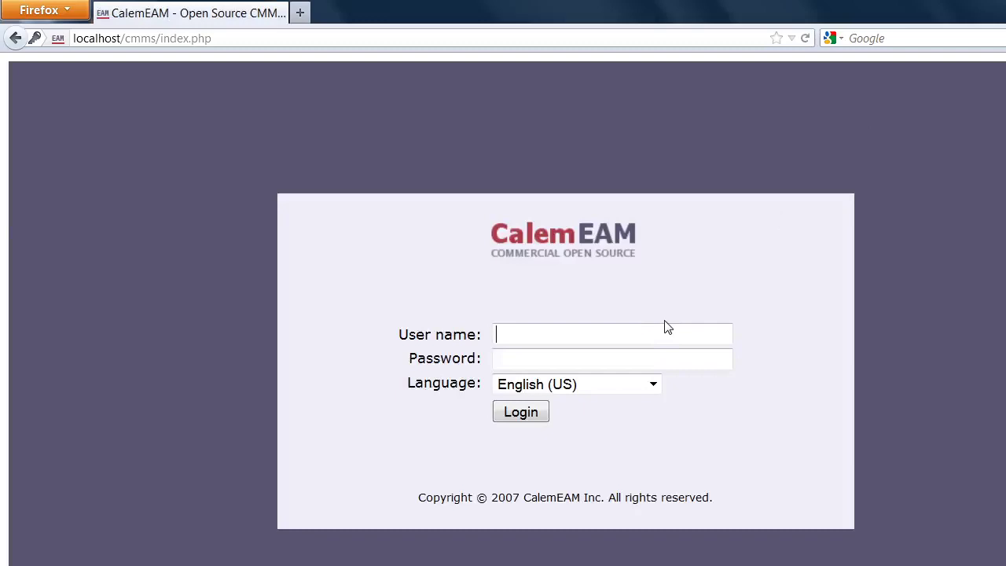
Log in to CalemEAM with the Gudang Teknik user's credentials.
type("dodo")
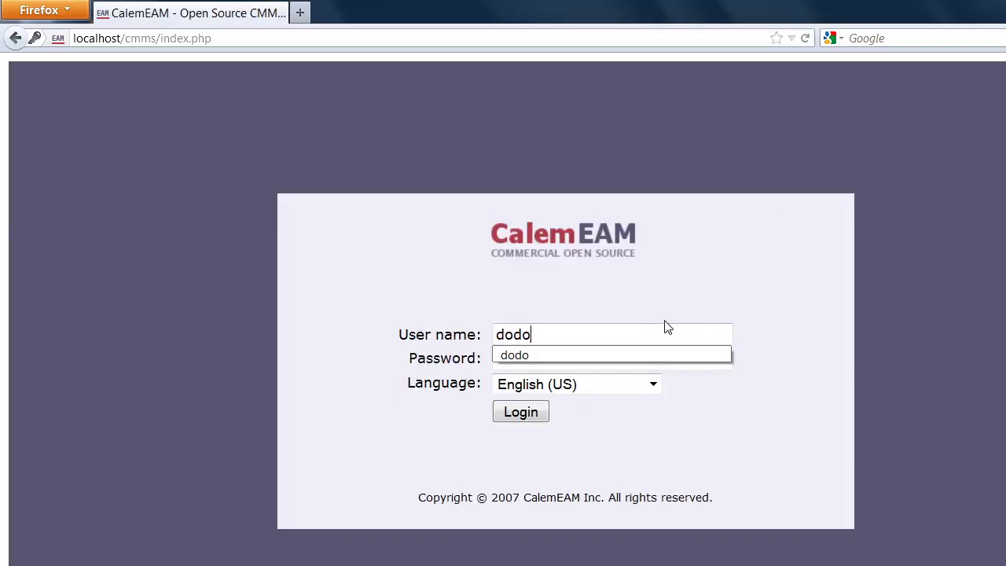
key("Tab")
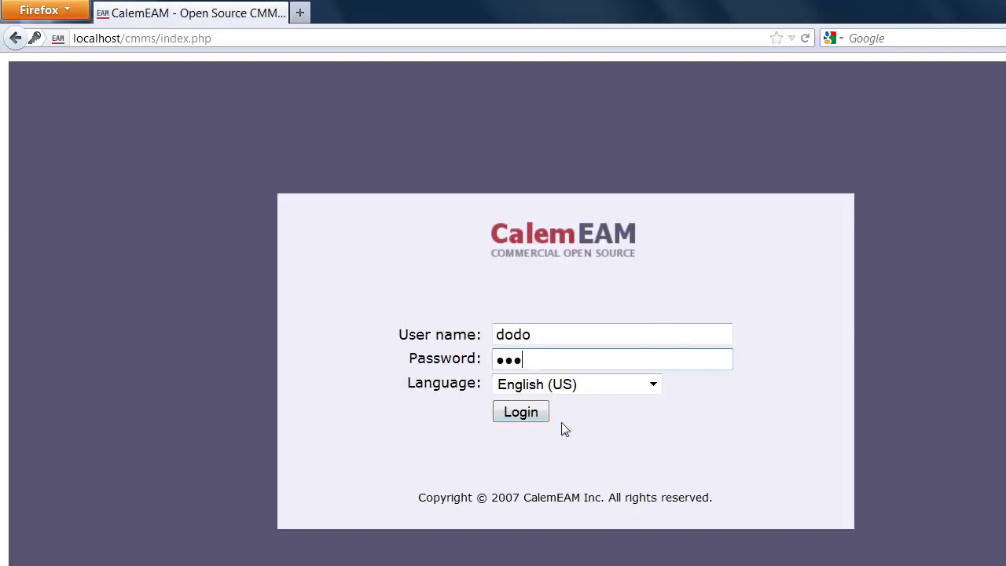
left_click(525, 410)
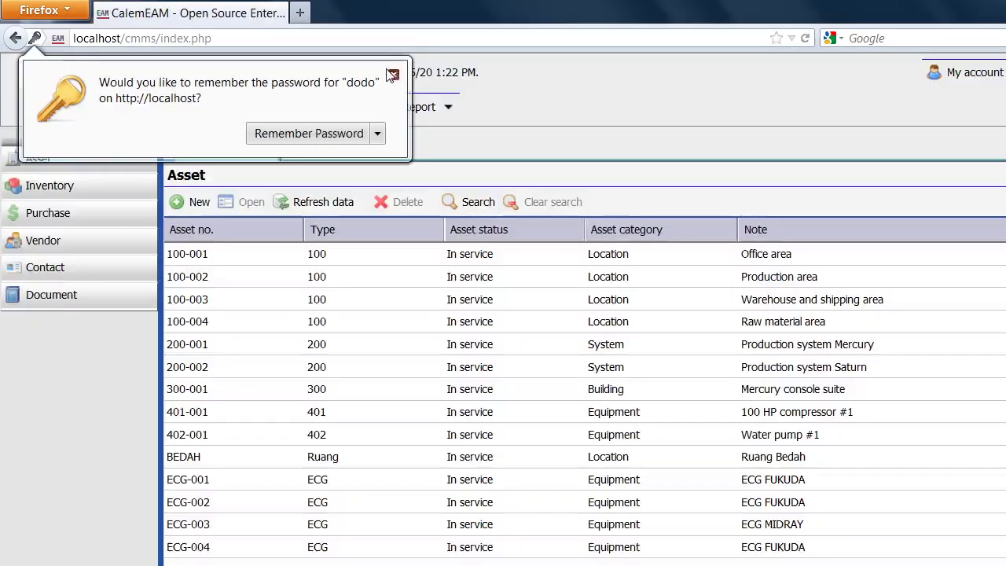
Dismiss the password prompt, check the left module list, and move the PowerPoint window left.
left_click(393, 75)
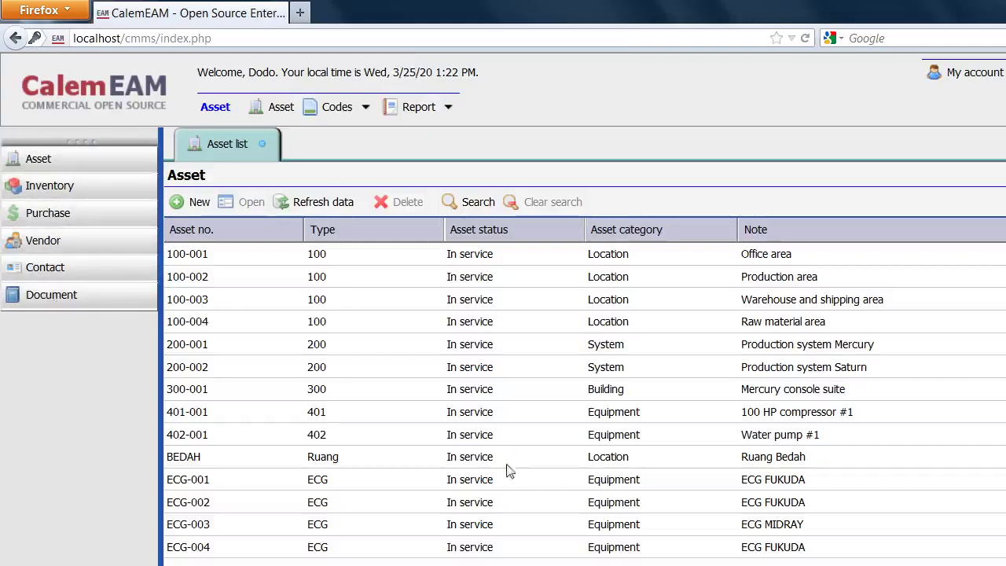
scroll(509, 482, "down", 1)
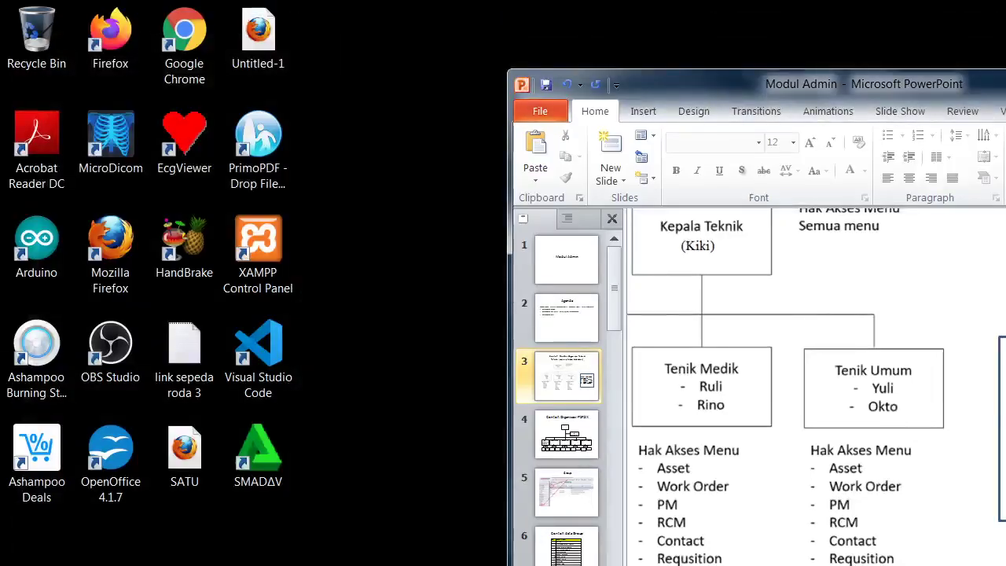
left_click_drag(1005, 81, 982, 77)
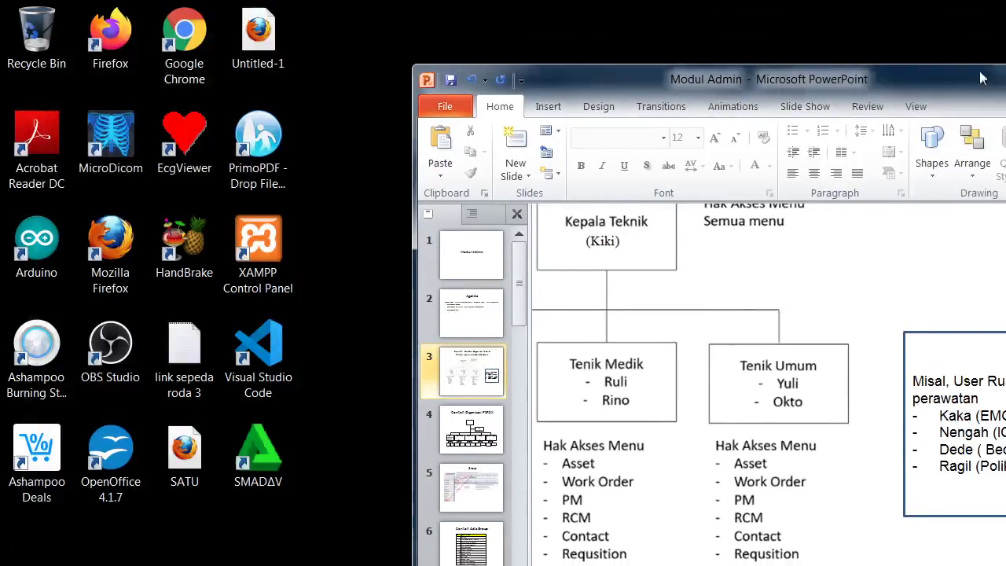